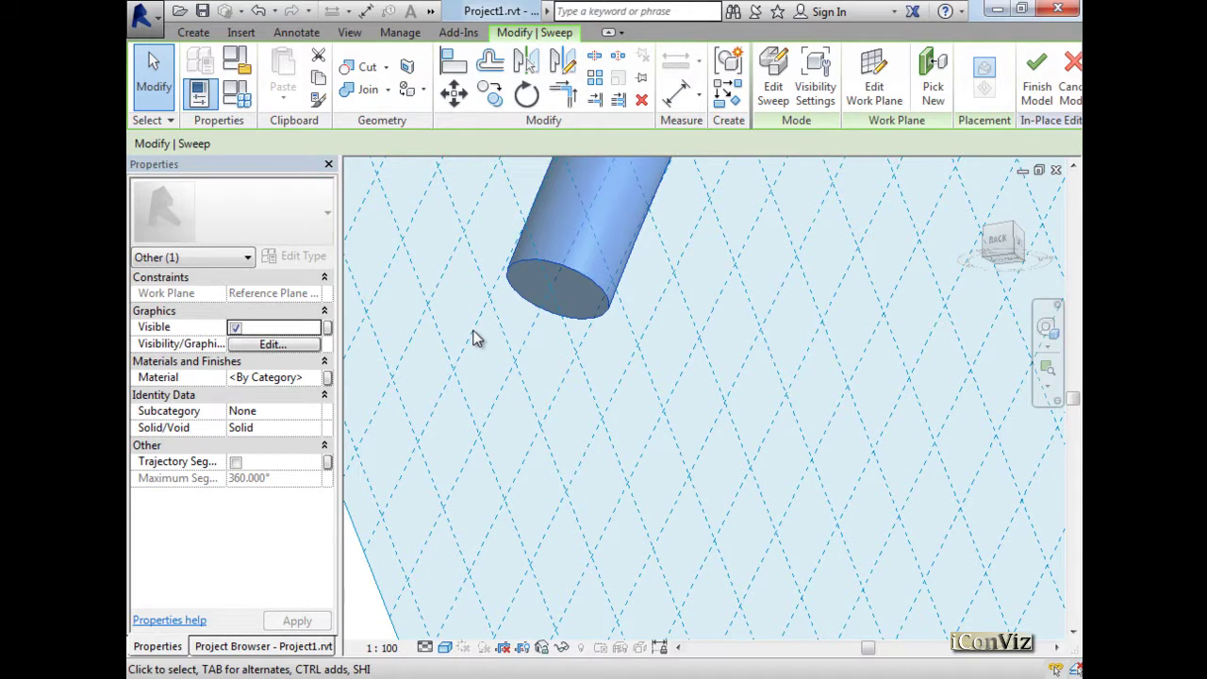
# - Inspect the path and profile sketch of the arched tubular sweep, leaving its edit mode without changes
pyautogui.scroll(-5, 486, 387)
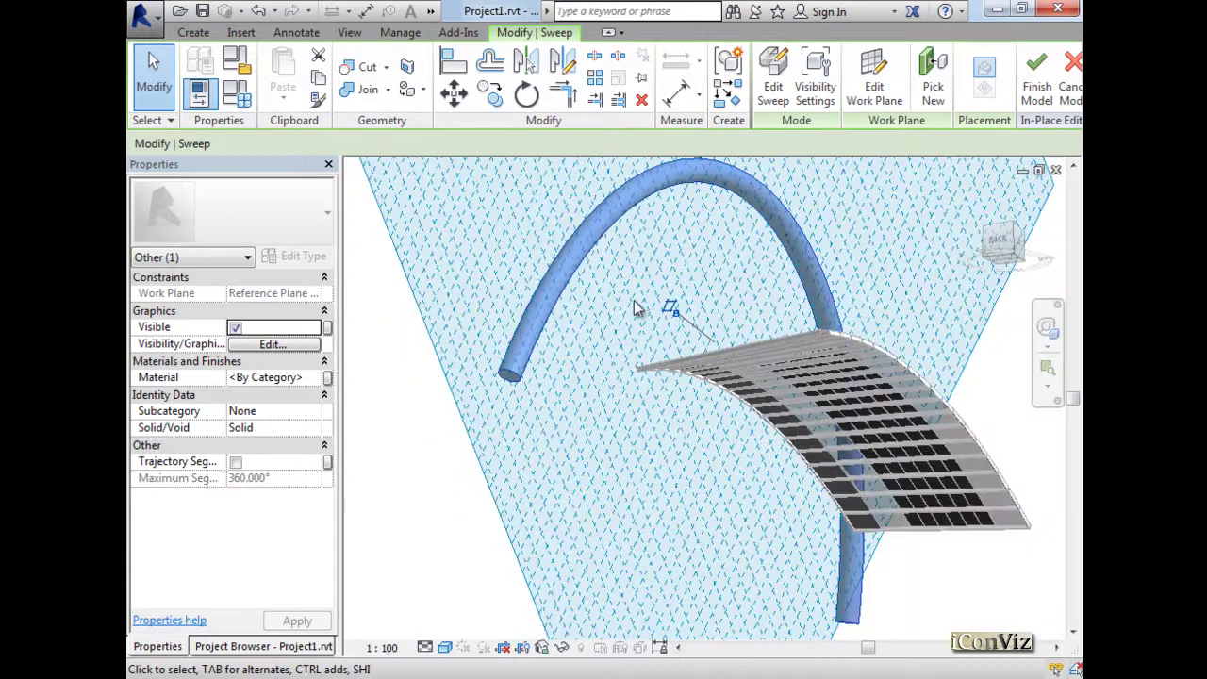
pyautogui.keyDown('shift'); pyautogui.moveTo(623, 395); pyautogui.dragTo(600, 519, button='middle'); pyautogui.keyUp('shift')
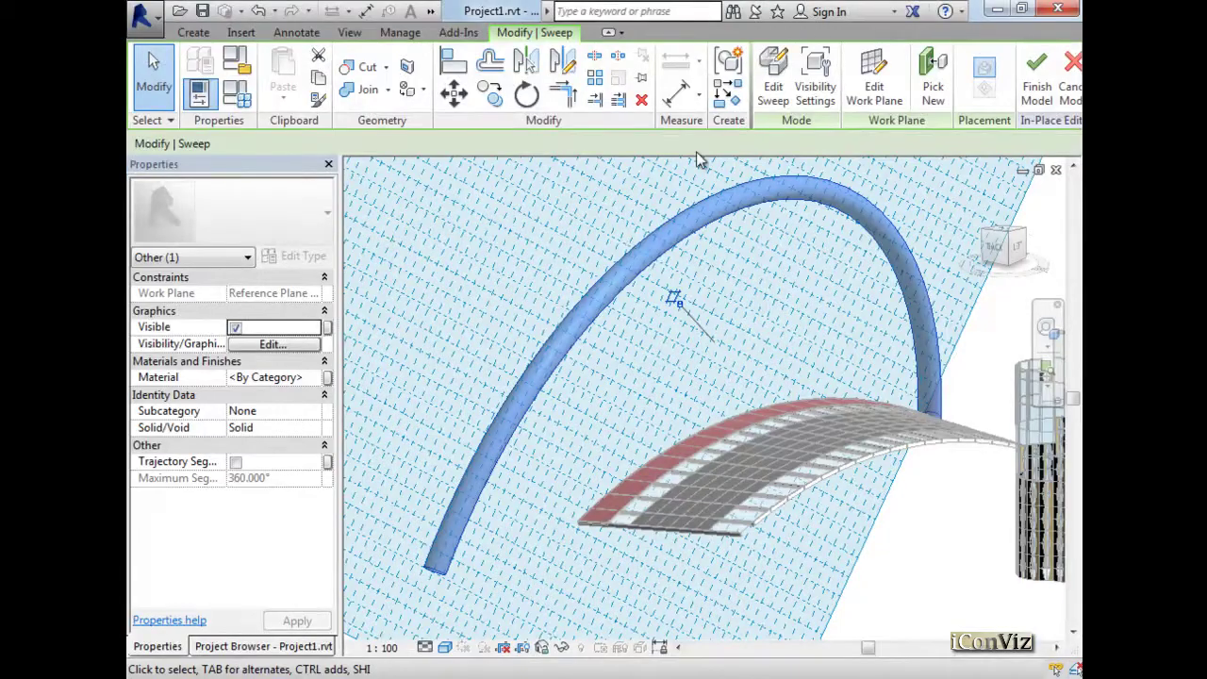
pyautogui.click(774, 73)
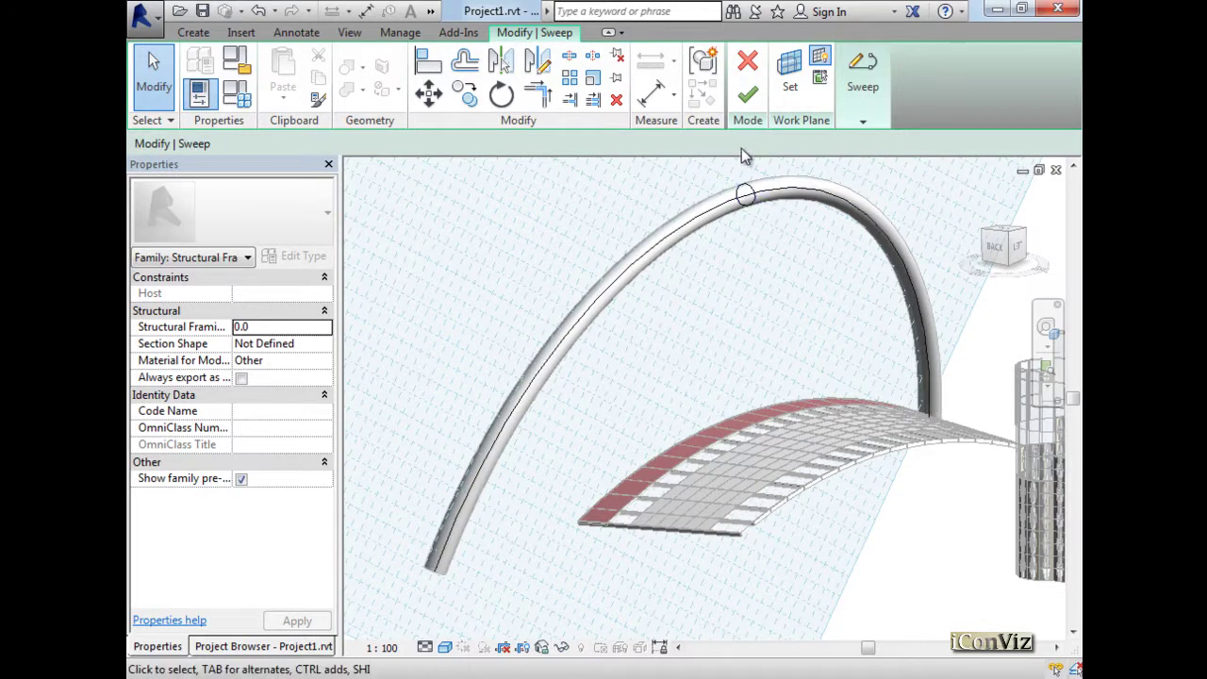
pyautogui.click(747, 95)
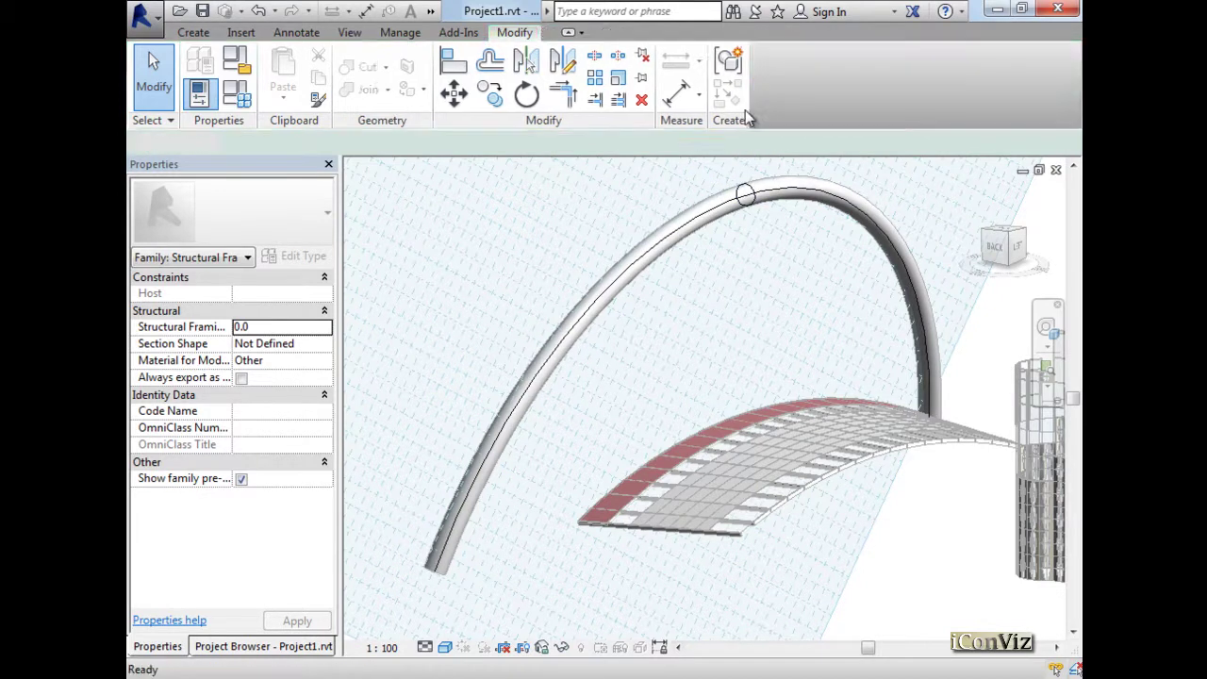
# - Delete the arched tubular sweep from the in-place model
pyautogui.click(734, 208)
pyautogui.press('Escape')
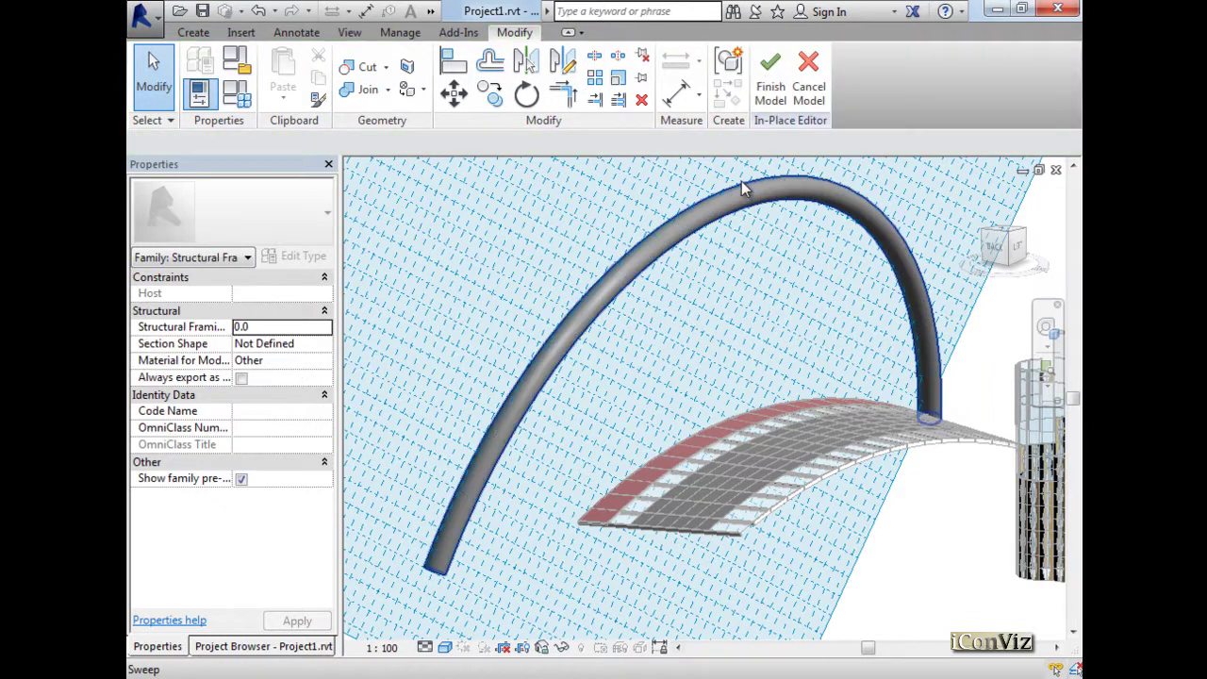
pyautogui.click(746, 189)
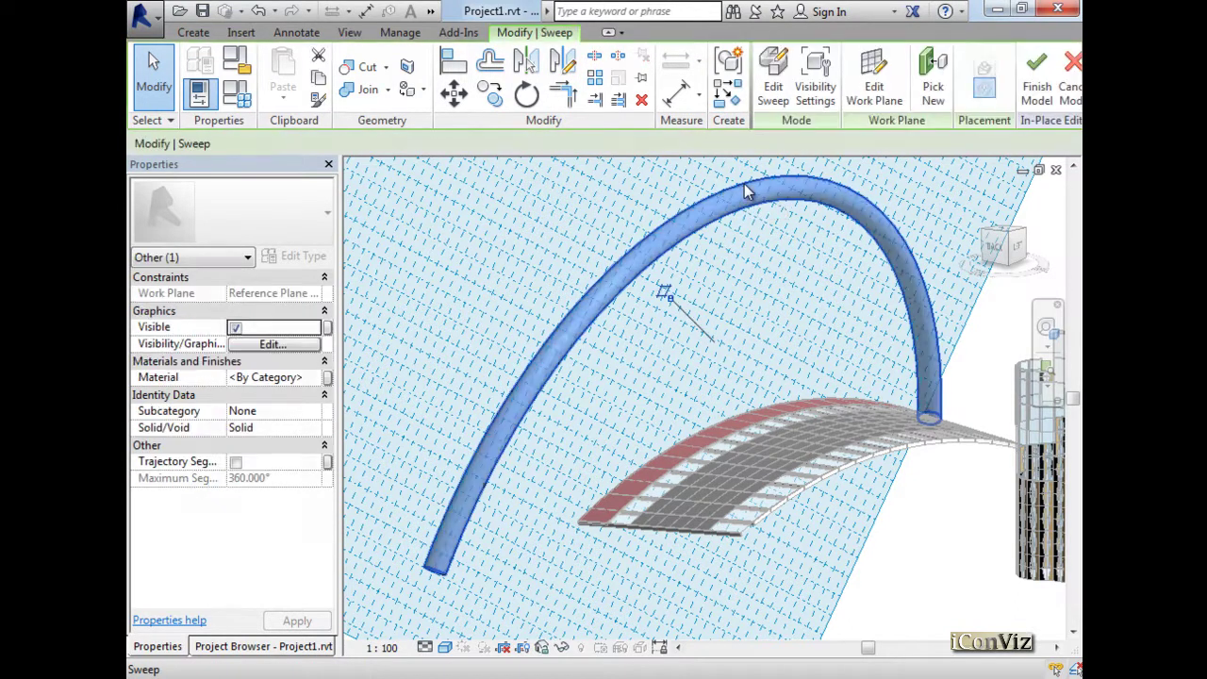
pyautogui.press('Delete')
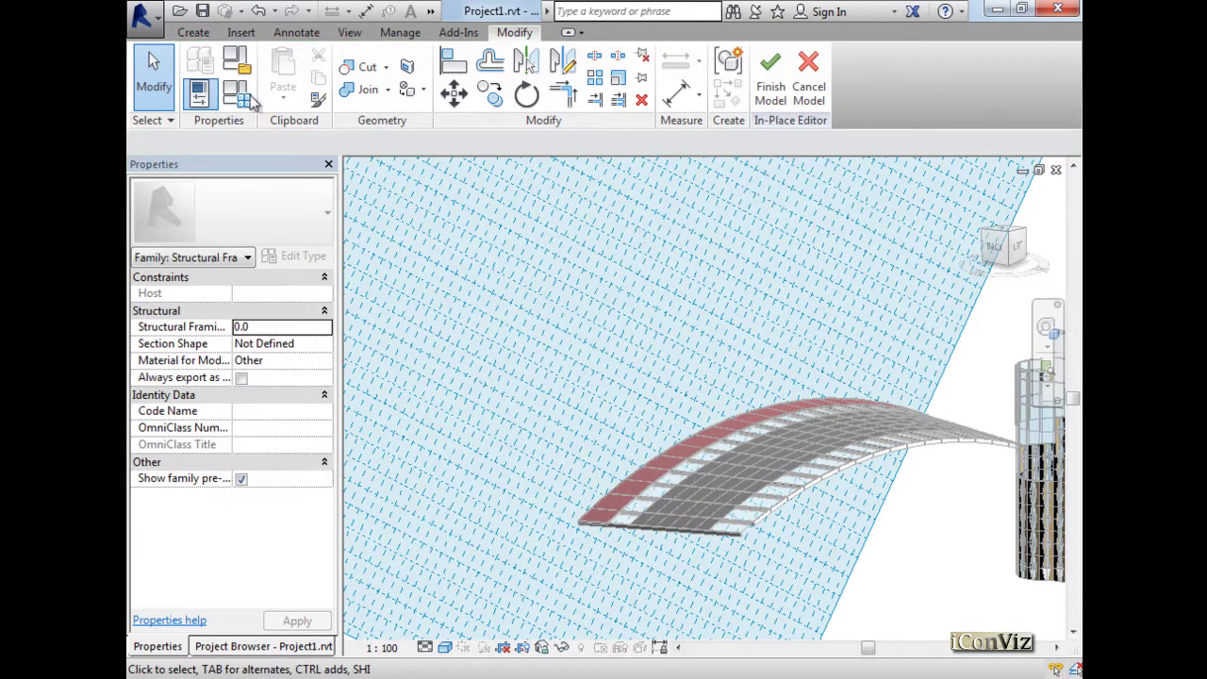
# - Start a solid Swept Blend in the in-place family and enter Sketch Path mode, with no line drawing active
pyautogui.click(193, 33)
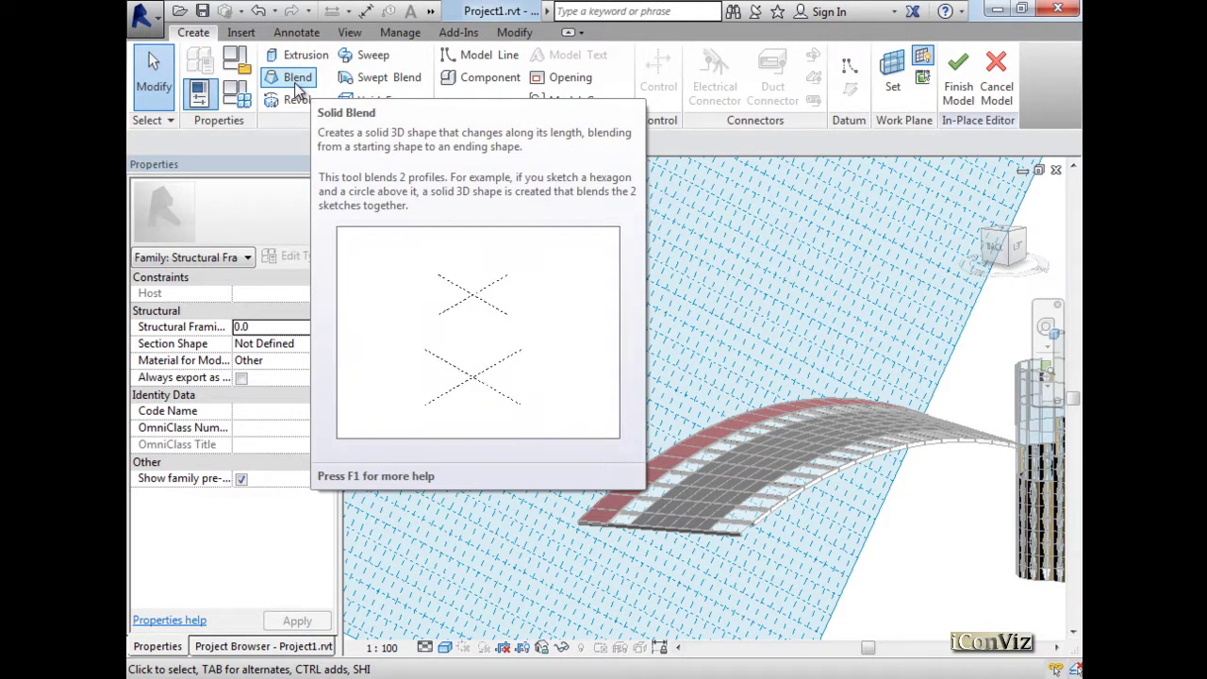
pyautogui.click(355, 77)
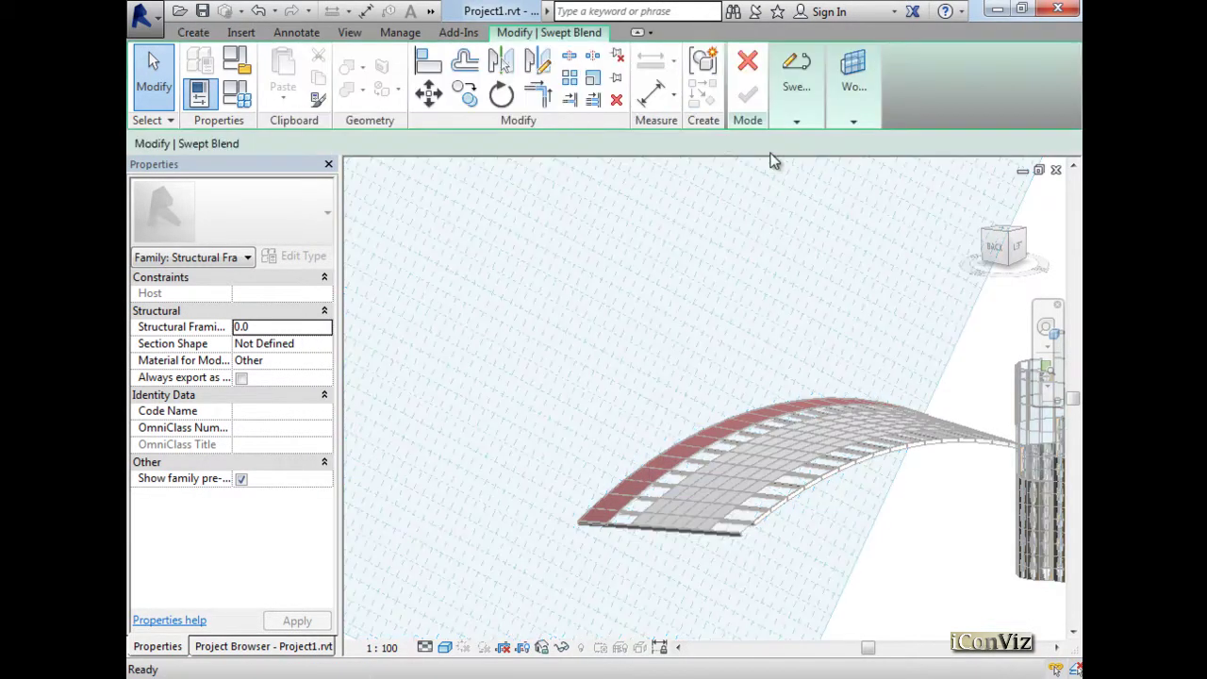
pyautogui.moveTo(800, 119)
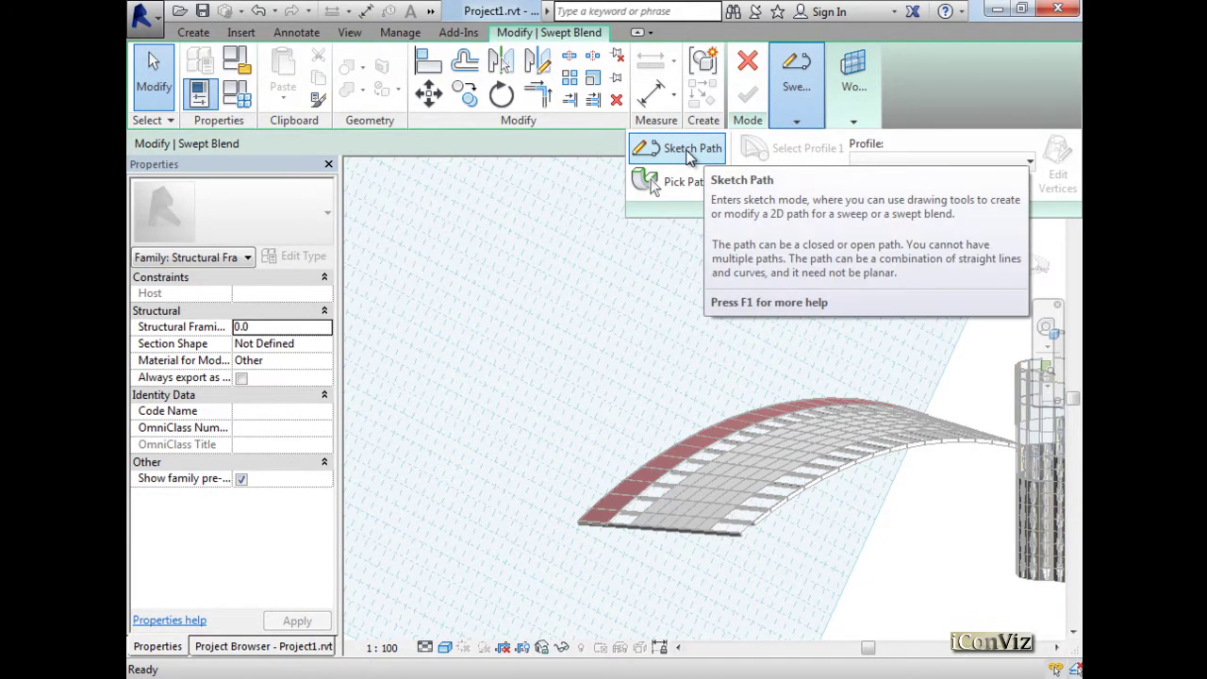
pyautogui.click(194, 32)
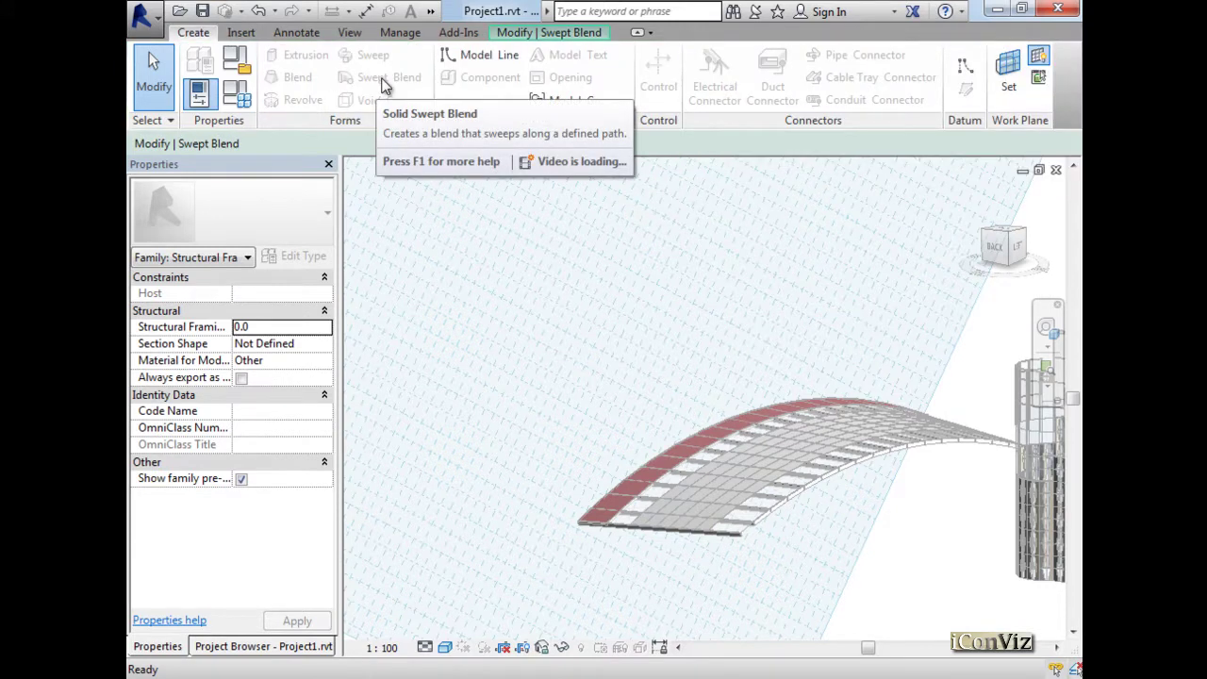
pyautogui.click(553, 32)
pyautogui.moveTo(801, 127)
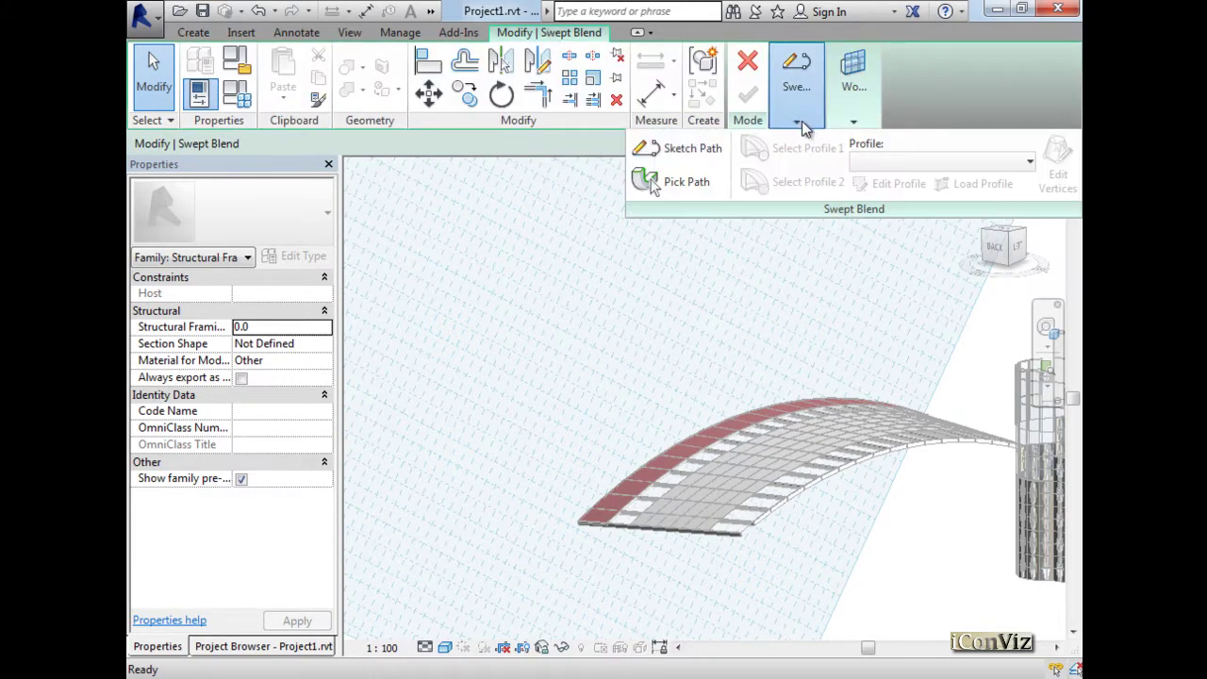
pyautogui.click(690, 151)
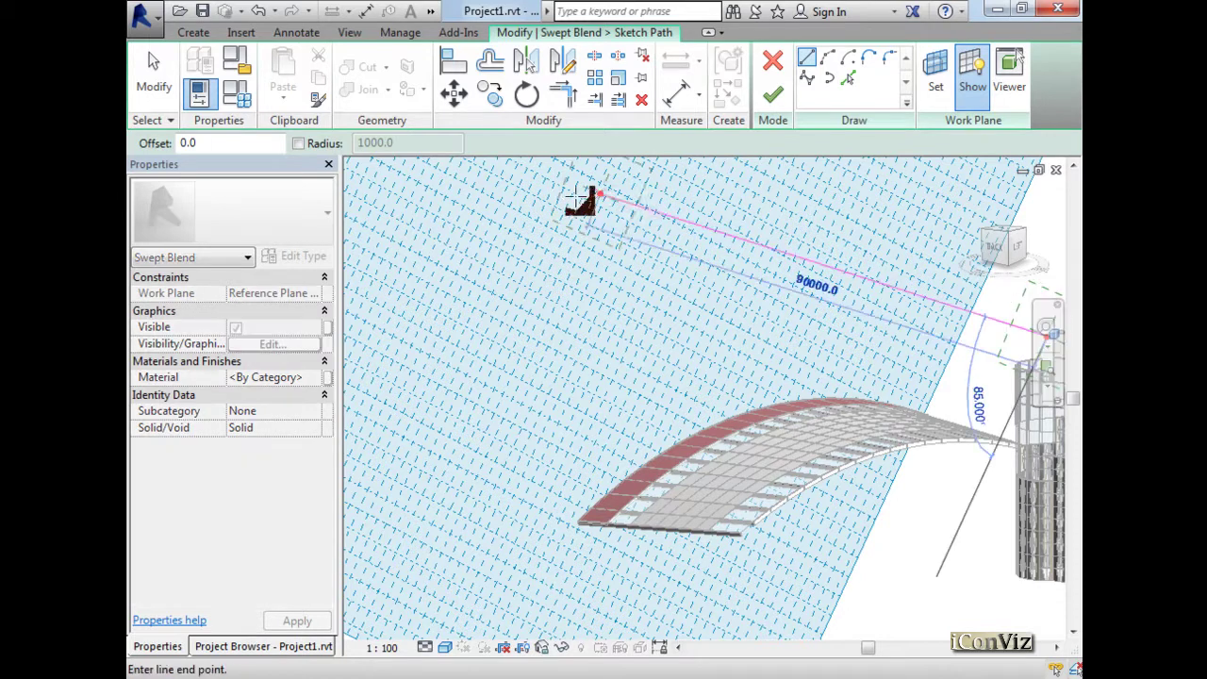
pyautogui.press('Escape')
pyautogui.press('Escape')
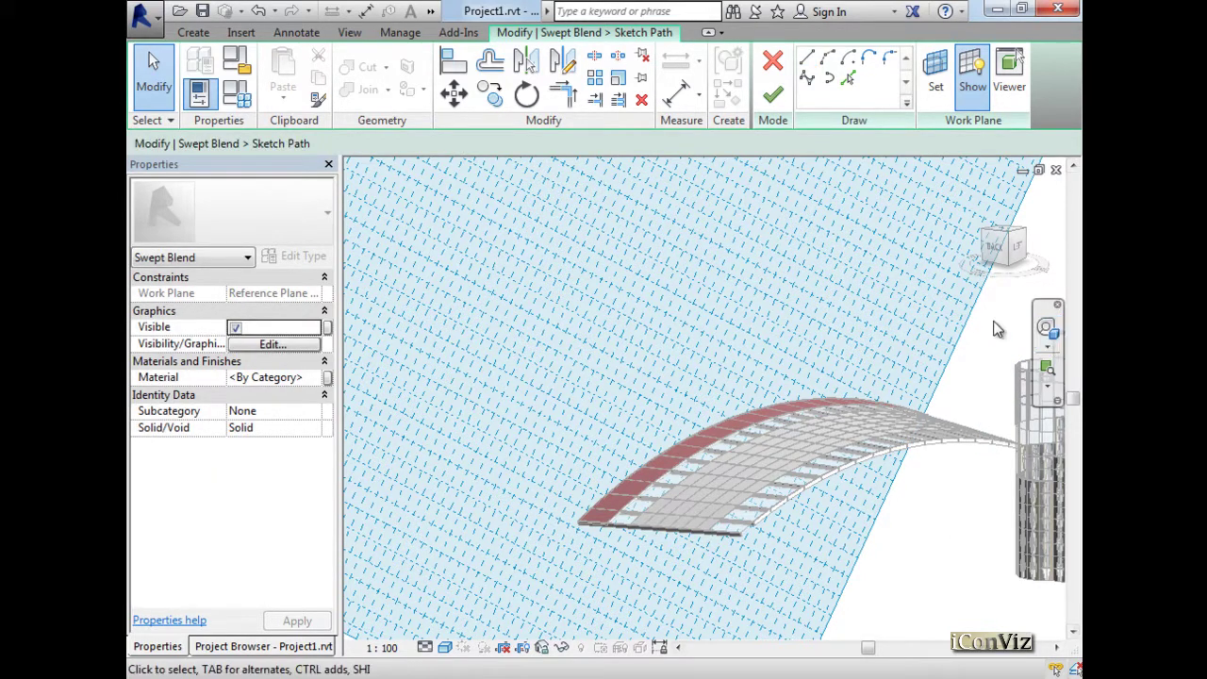
pyautogui.press('c')
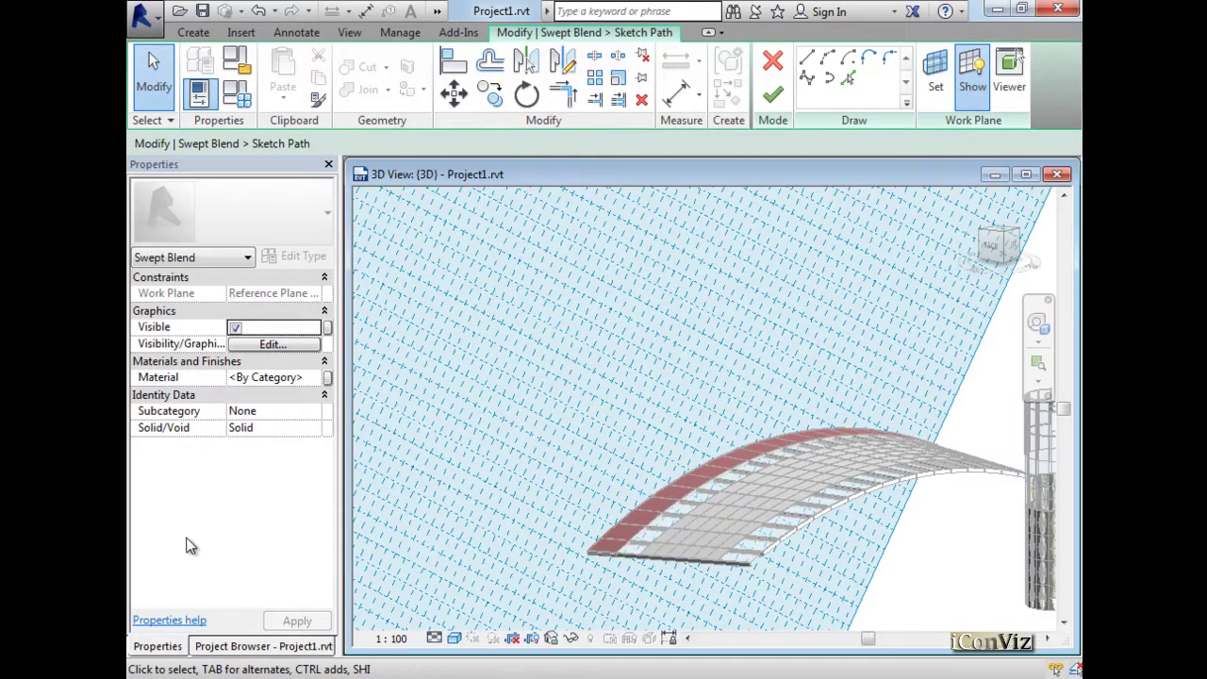
pyautogui.click(299, 647)
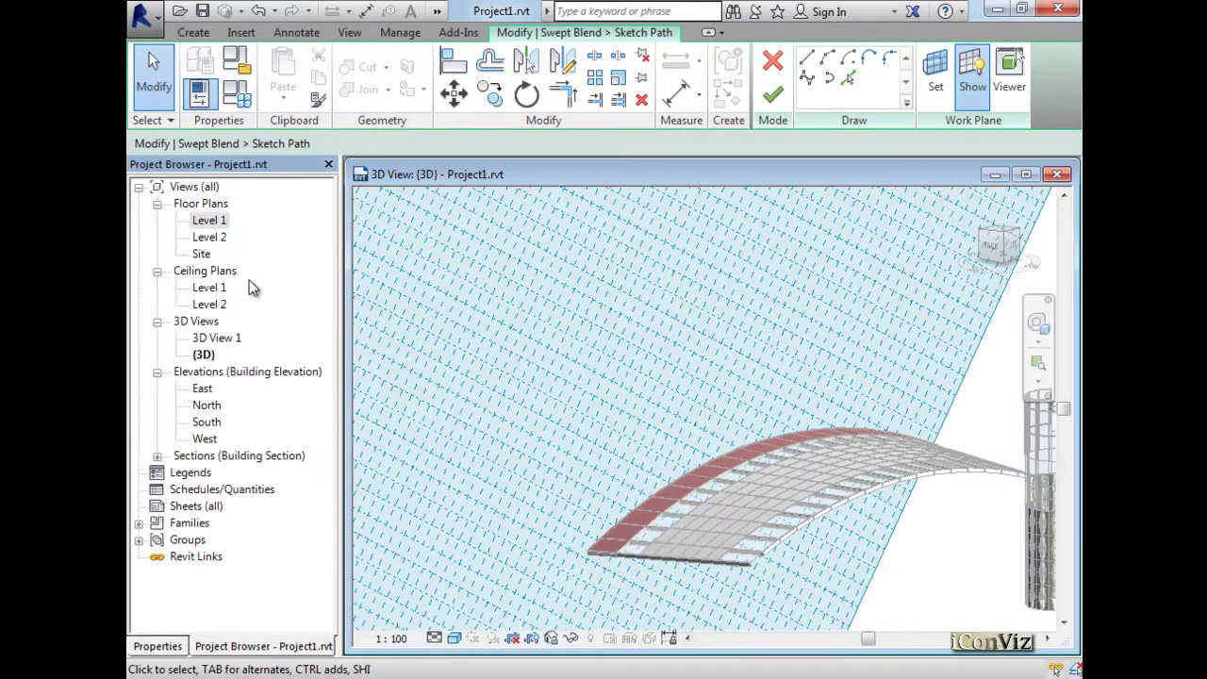
pyautogui.doubleClick(217, 223)
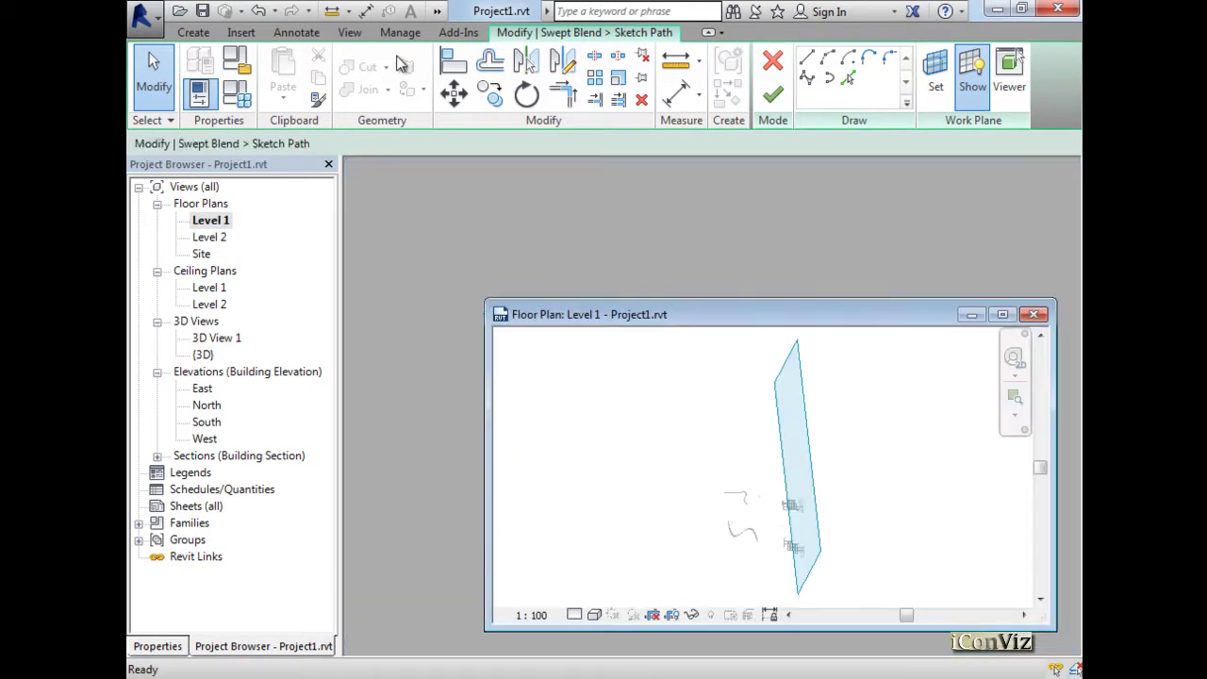
pyautogui.click(349, 32)
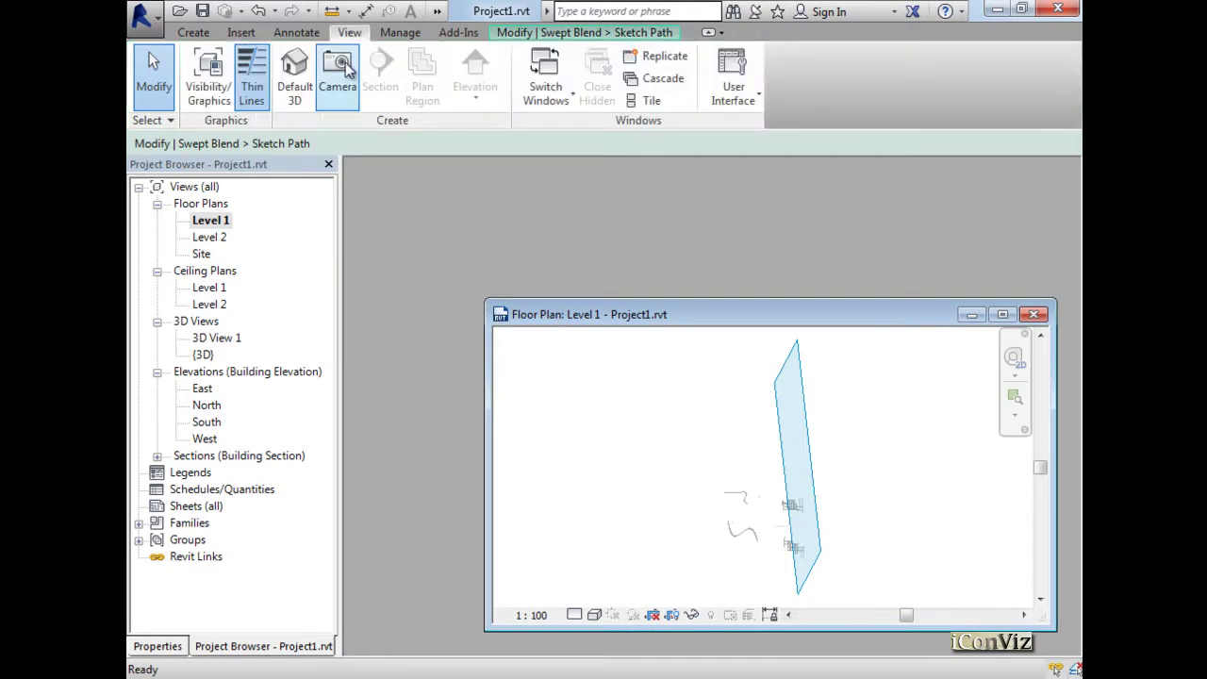
pyautogui.click(296, 73)
pyautogui.click(1026, 338)
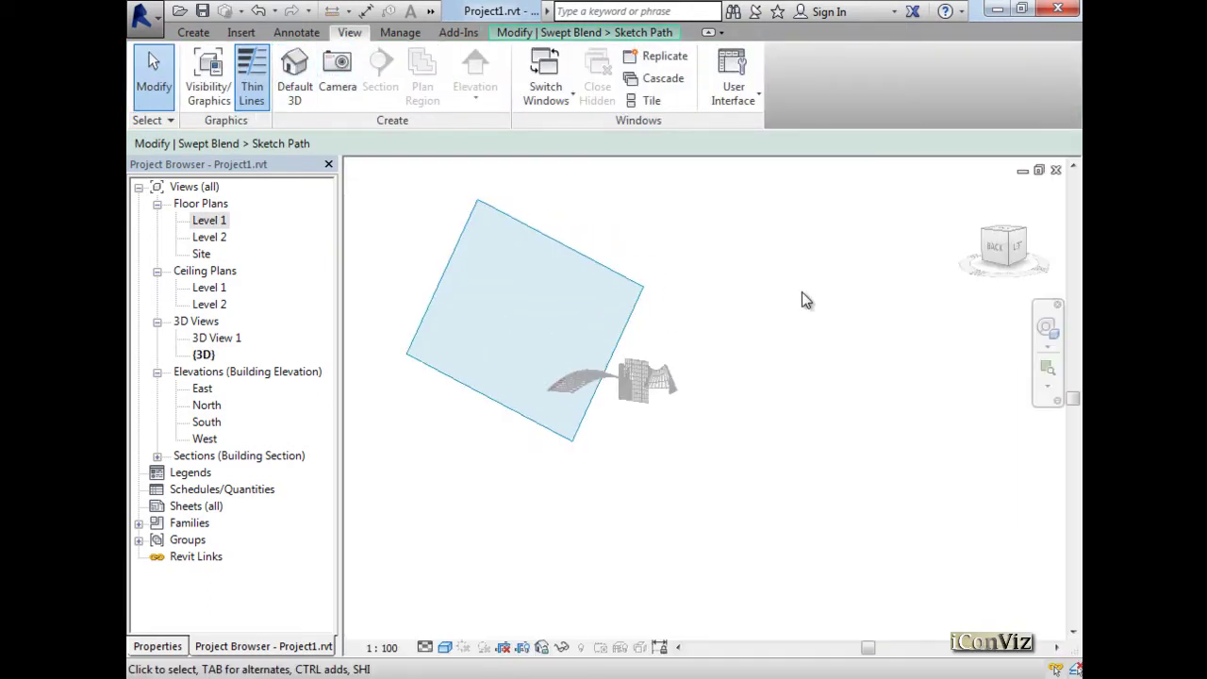
# - Use Orient to a Plane to turn the 3D view to a left-side view of the path's work plane
pyautogui.click(1047, 328)
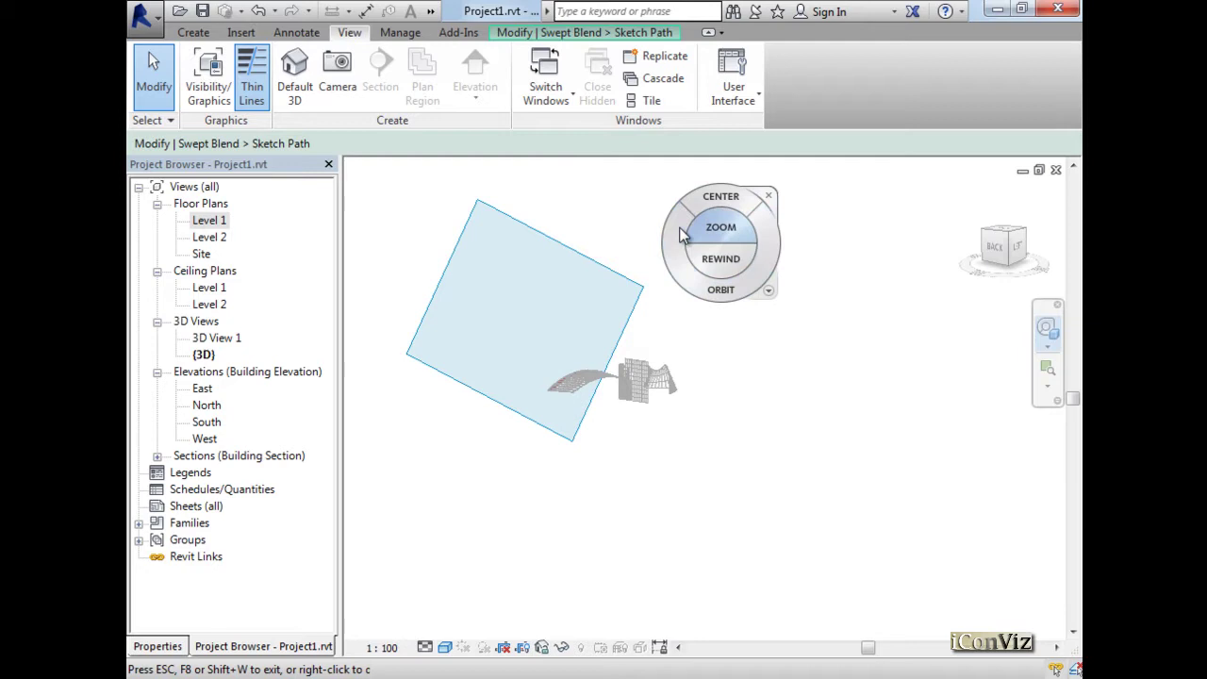
pyautogui.click(769, 292)
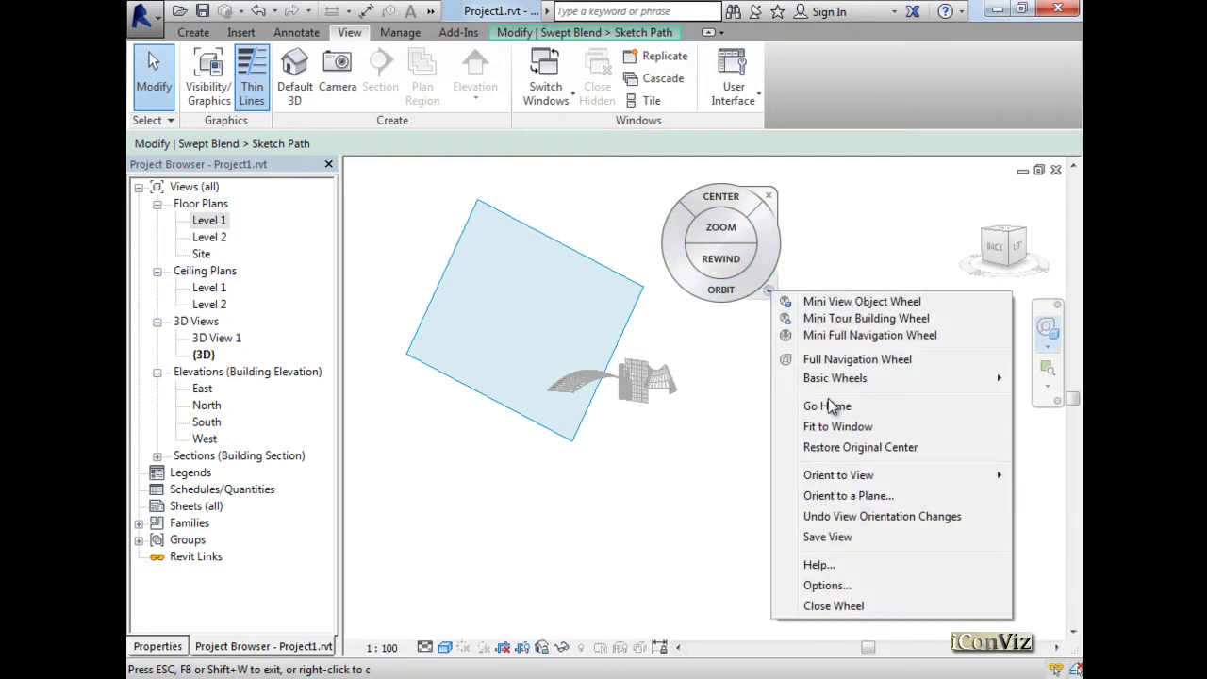
pyautogui.click(840, 496)
pyautogui.click(558, 465)
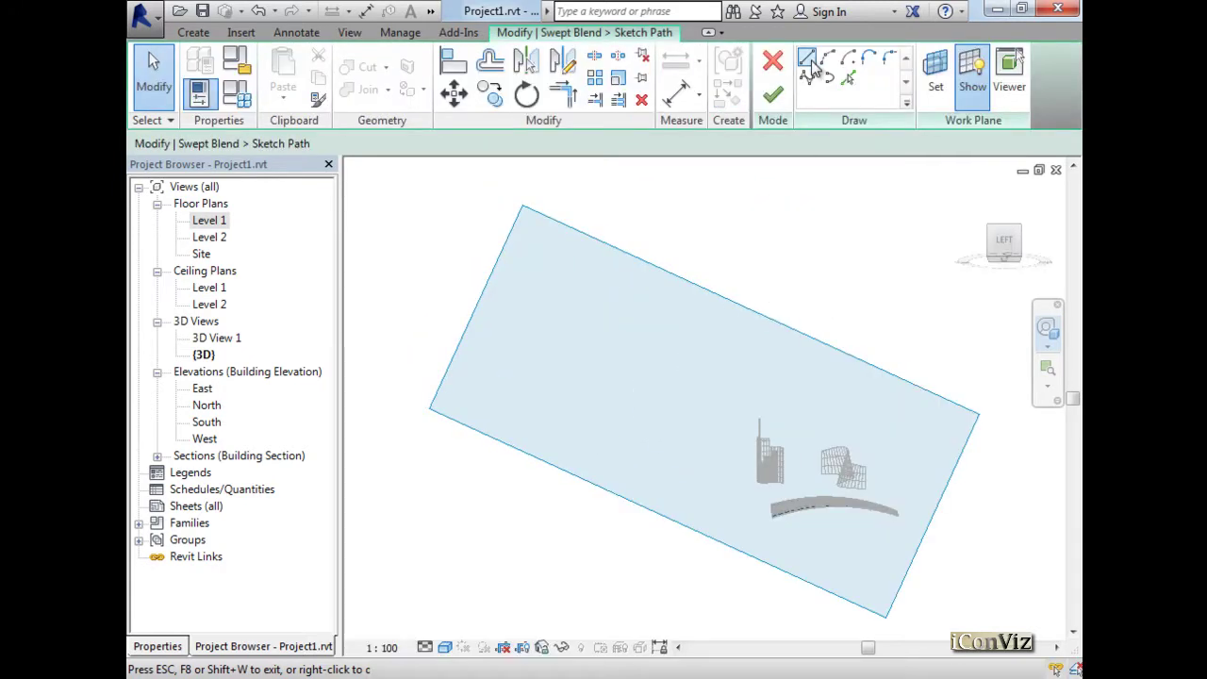
# - Sketch a three-point arc path on the reference plane, about 67° with a radius of about 41,750, and finish the path
pyautogui.click(827, 60)
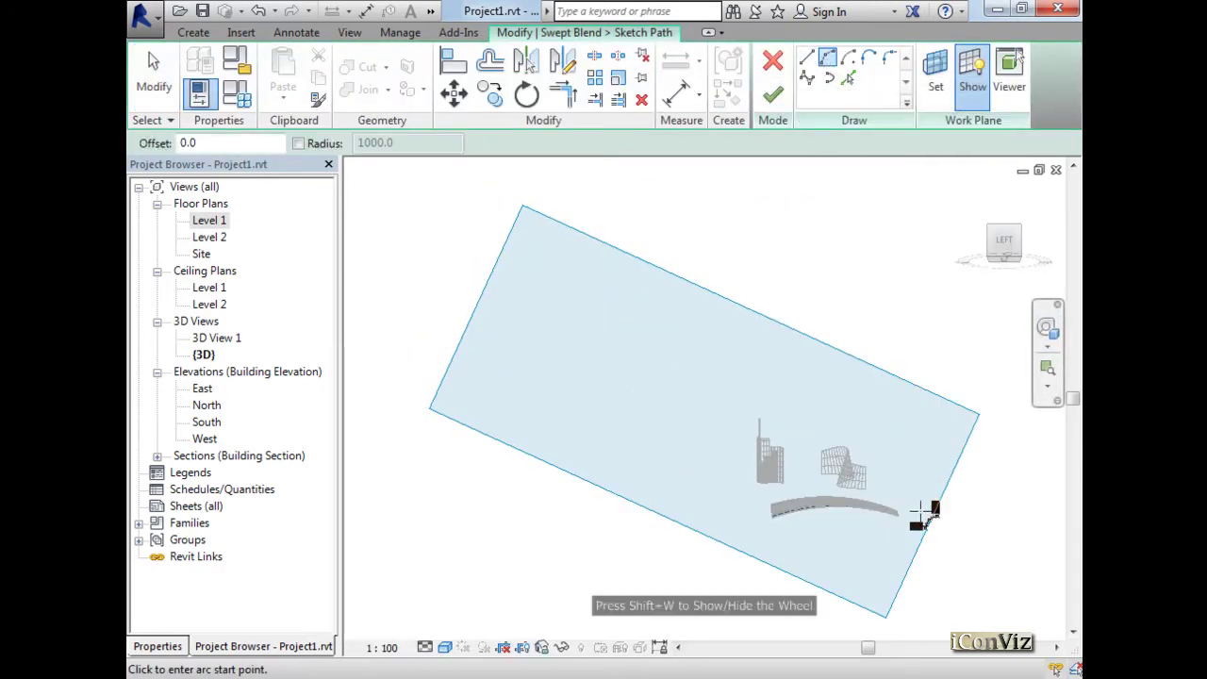
pyautogui.scroll(3, 922, 517)
pyautogui.scroll(2, 905, 524)
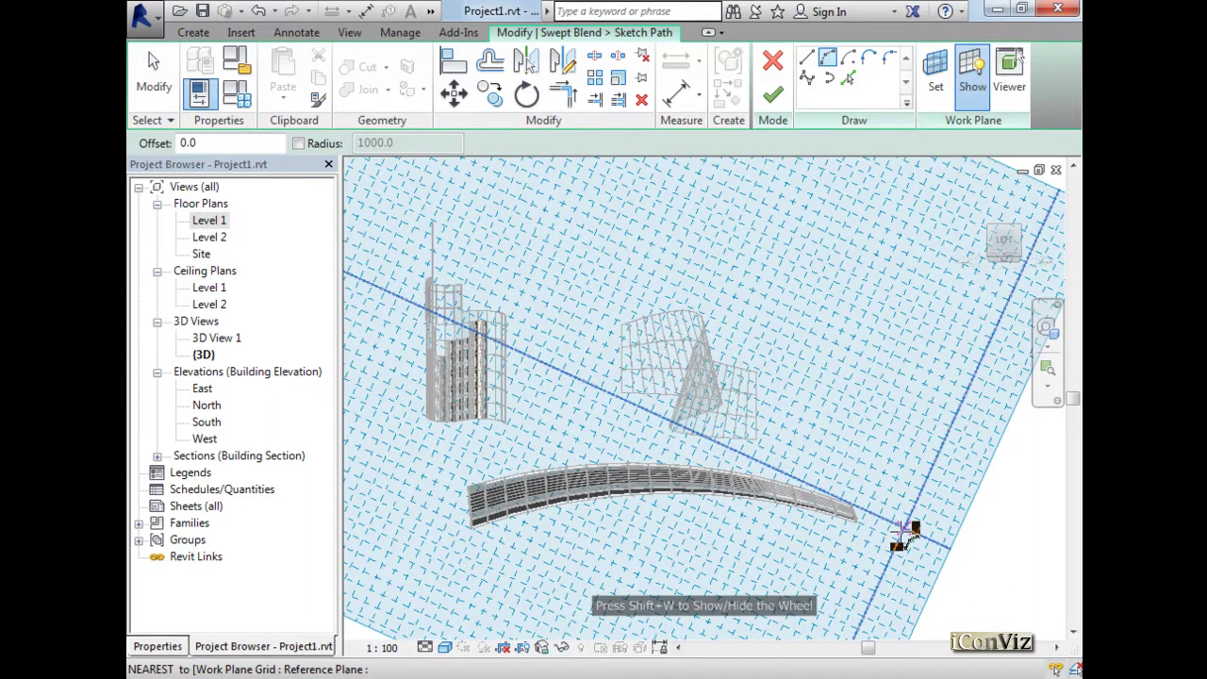
pyautogui.click(906, 531)
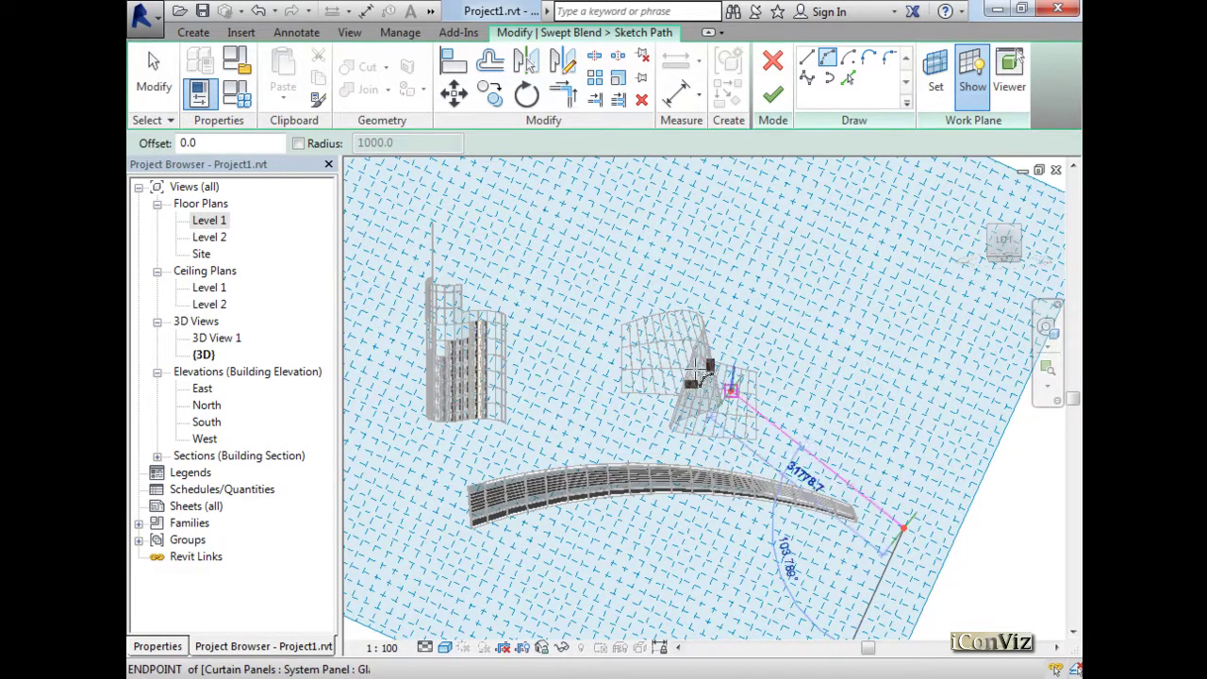
pyautogui.click(630, 358)
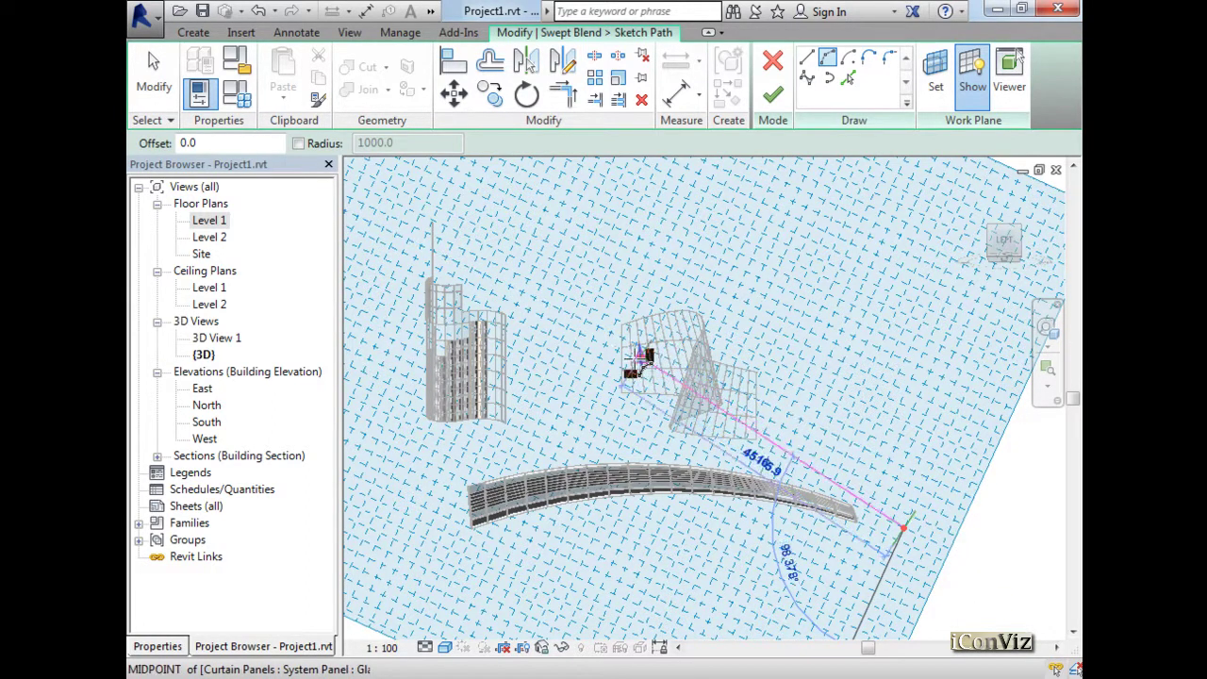
pyautogui.click(788, 401)
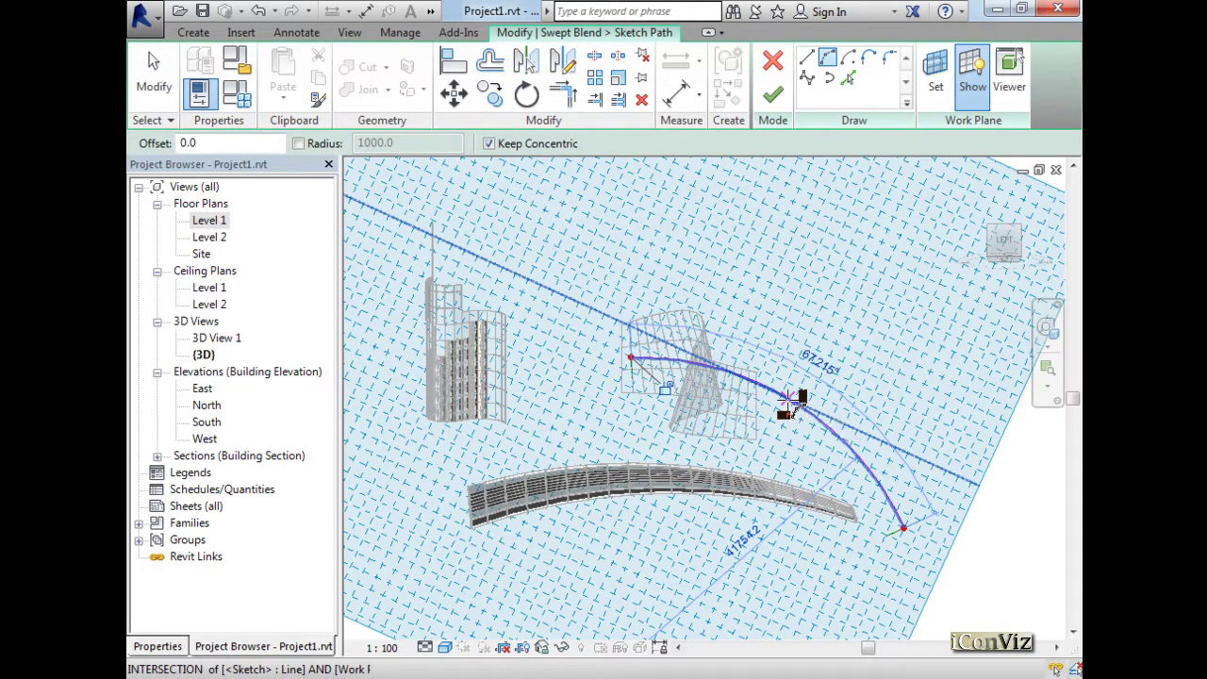
pyautogui.press('Escape')
pyautogui.press('Escape')
pyautogui.moveTo(882, 411)
pyautogui.keyDown('shift'); pyautogui.mouseDown(button='middle')
pyautogui.moveTo(890, 493)
pyautogui.moveTo(802, 466)
pyautogui.moveTo(835, 539)
pyautogui.moveTo(601, 504)
pyautogui.moveTo(498, 579)
pyautogui.mouseUp(button='middle'); pyautogui.keyUp('shift')
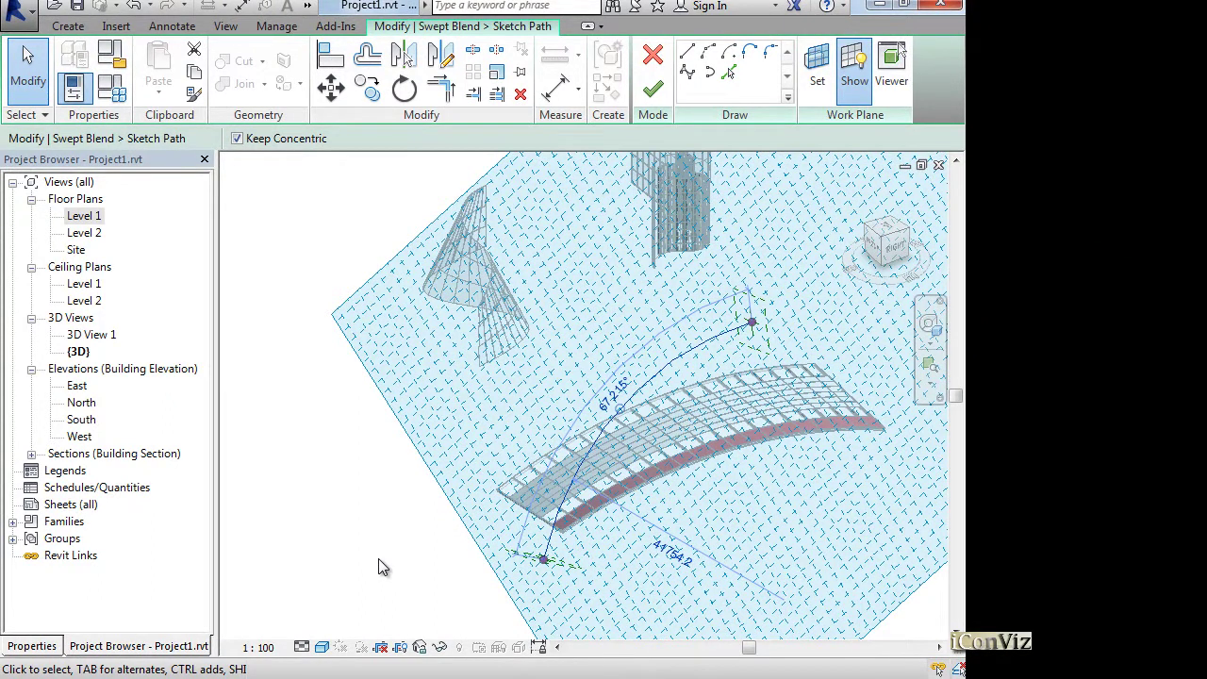
pyautogui.click(660, 92)
# - Select Profile 1 of the swept blend and start editing its sketch at the path's lower end
pyautogui.moveTo(677, 108)
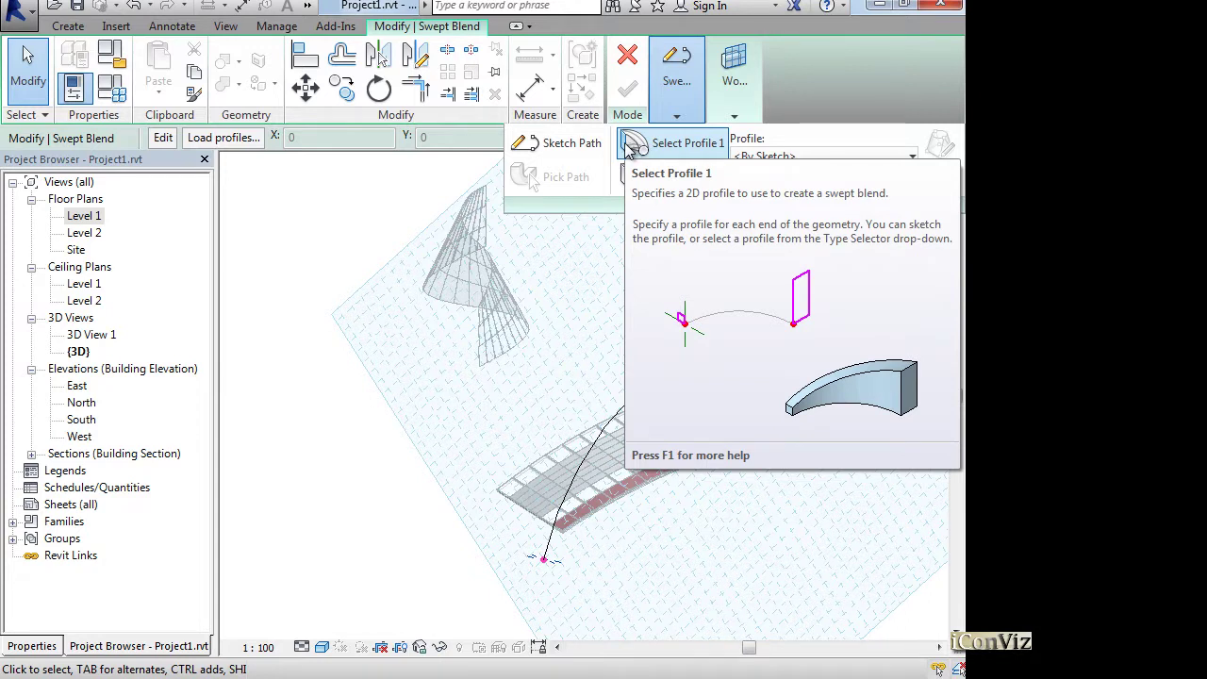
pyautogui.click(649, 142)
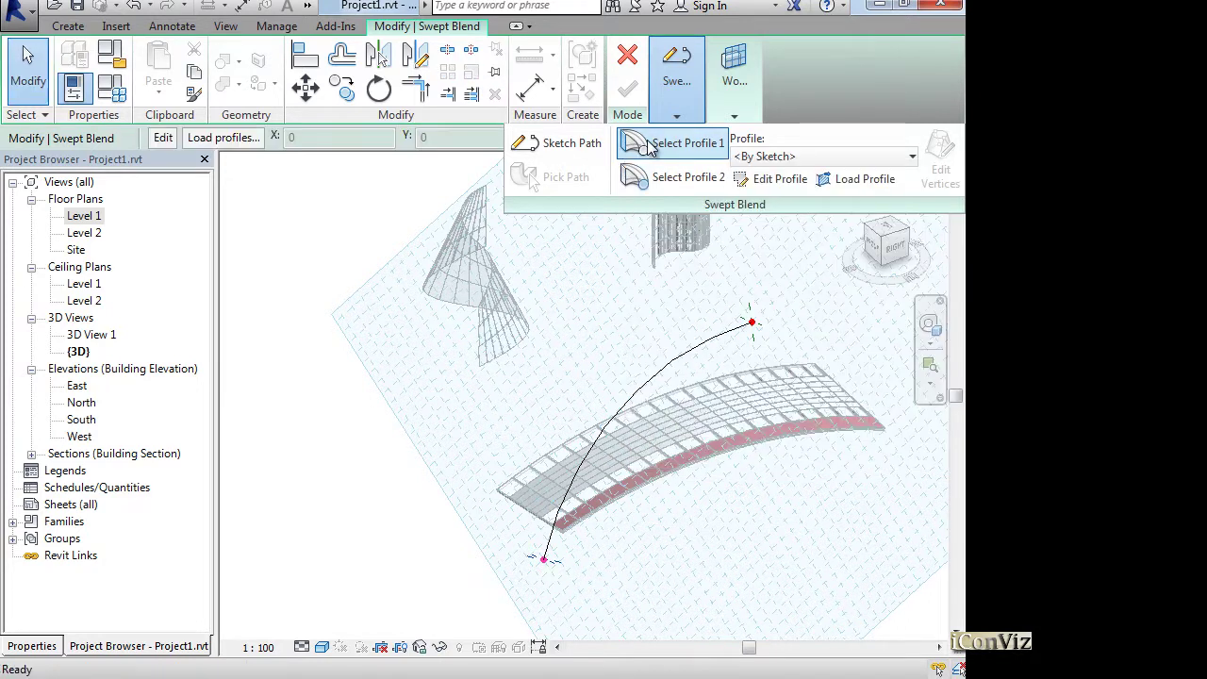
pyautogui.click(780, 179)
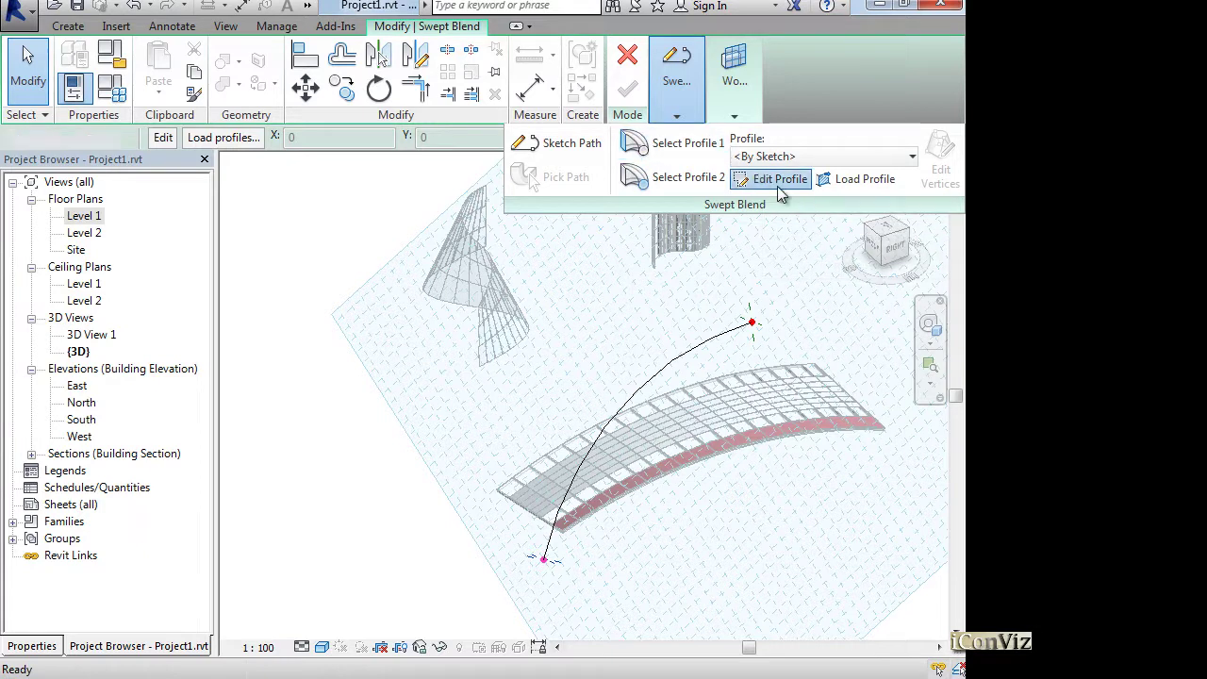
pyautogui.scroll(5, 557, 571)
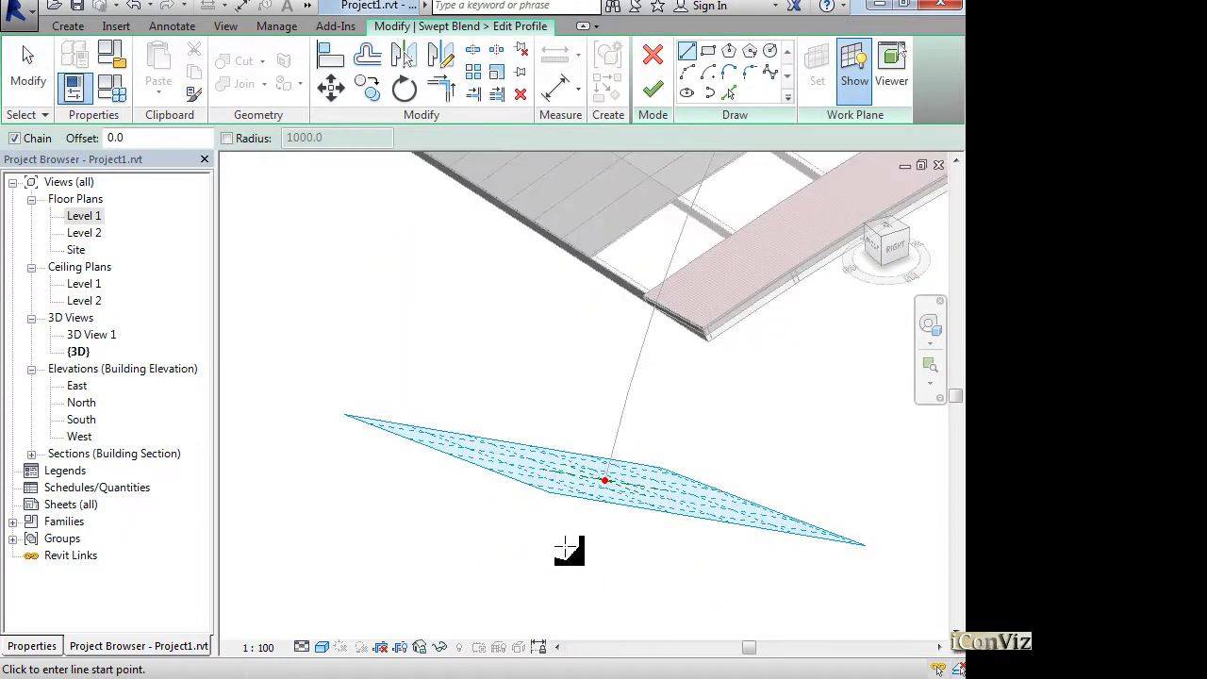
pyautogui.keyDown('shift'); pyautogui.moveTo(655, 484); pyautogui.dragTo(653, 528, button='middle'); pyautogui.keyUp('shift')
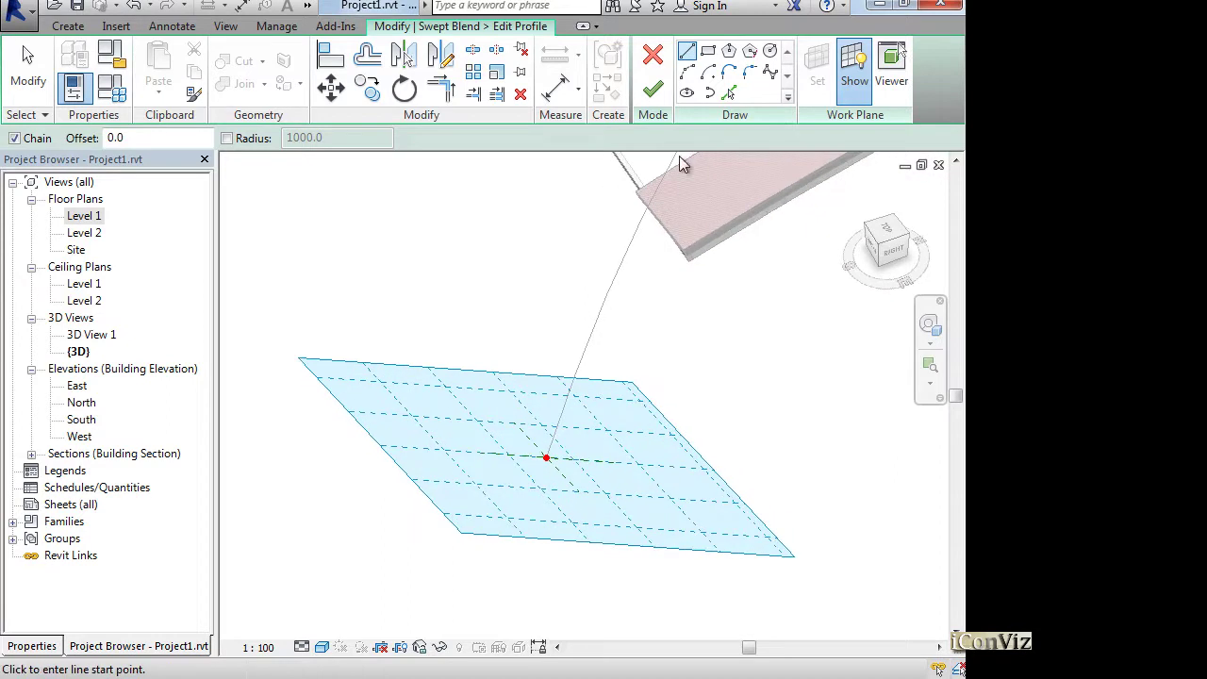
# - Sketch Profile 1 as a circle with a 1 m radius centred on the path's lower endpoint and finish the profile
pyautogui.click(770, 51)
pyautogui.scroll(2, 547, 458)
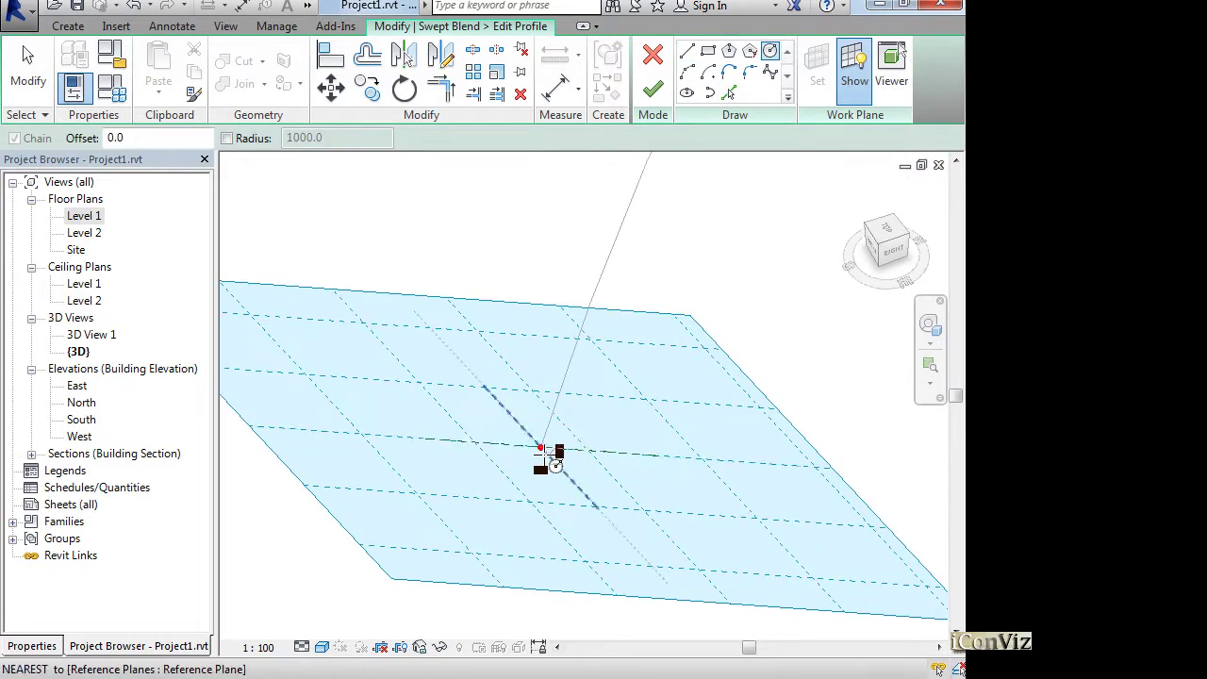
pyautogui.click(540, 446)
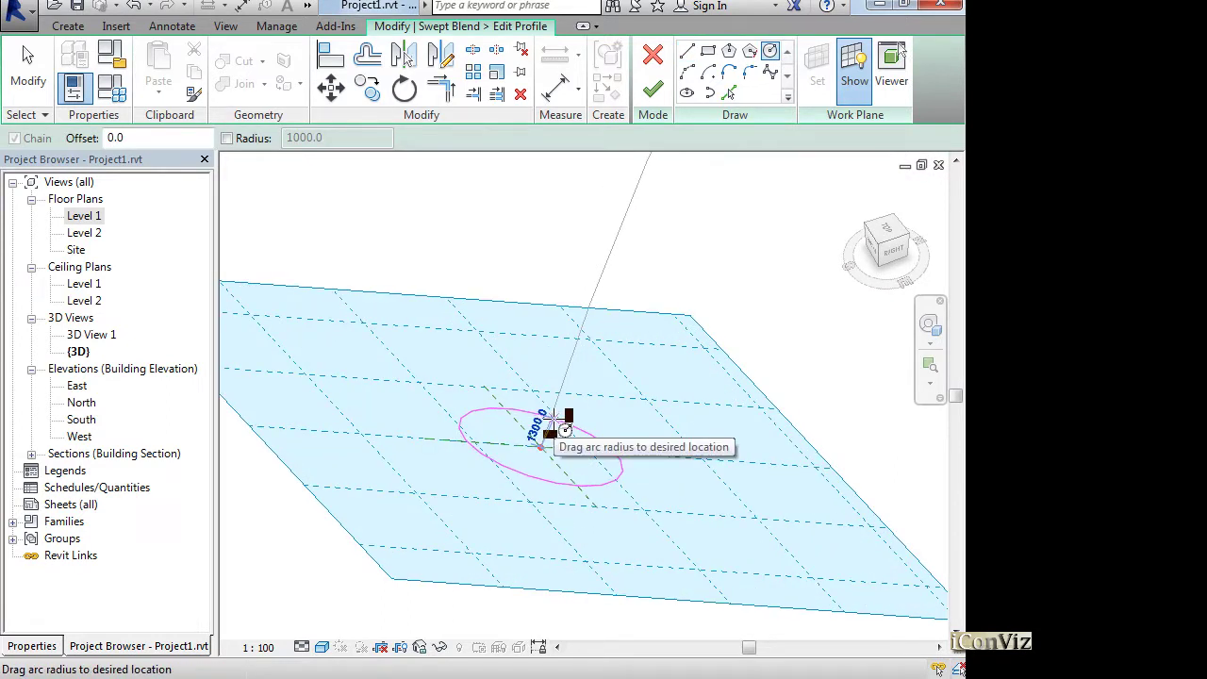
pyautogui.write('1')
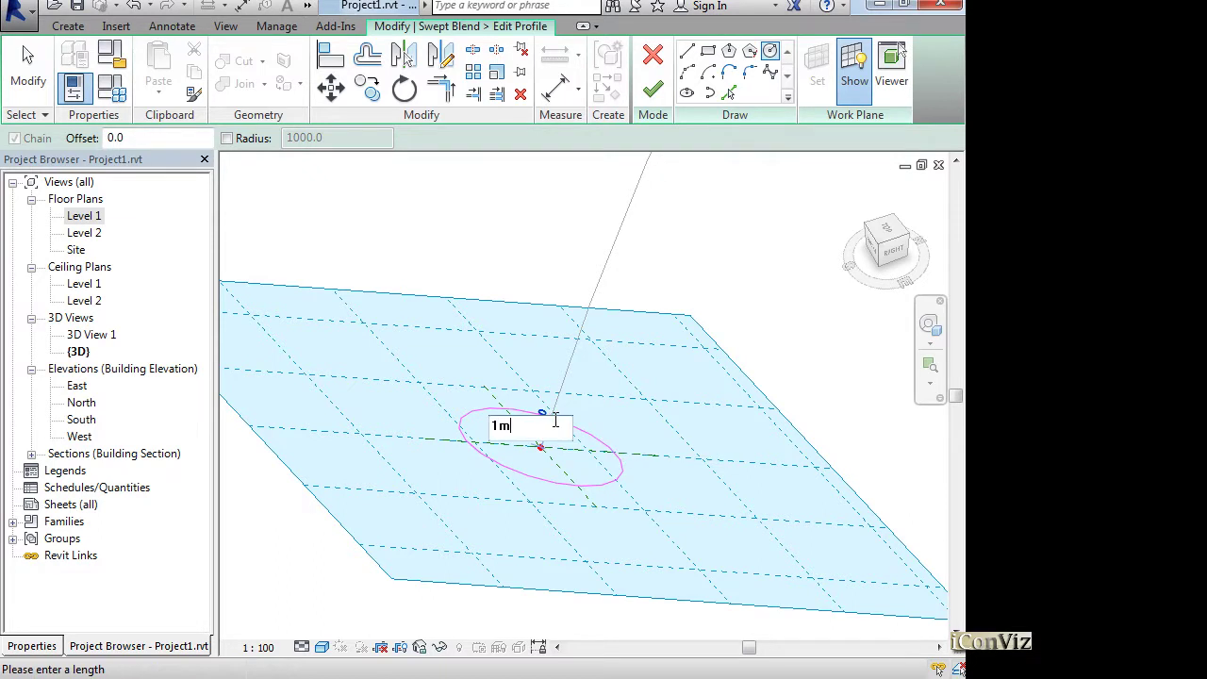
pyautogui.write('m')
pyautogui.press('Return')
pyautogui.press('Escape')
pyautogui.scroll(-5, 543, 453)
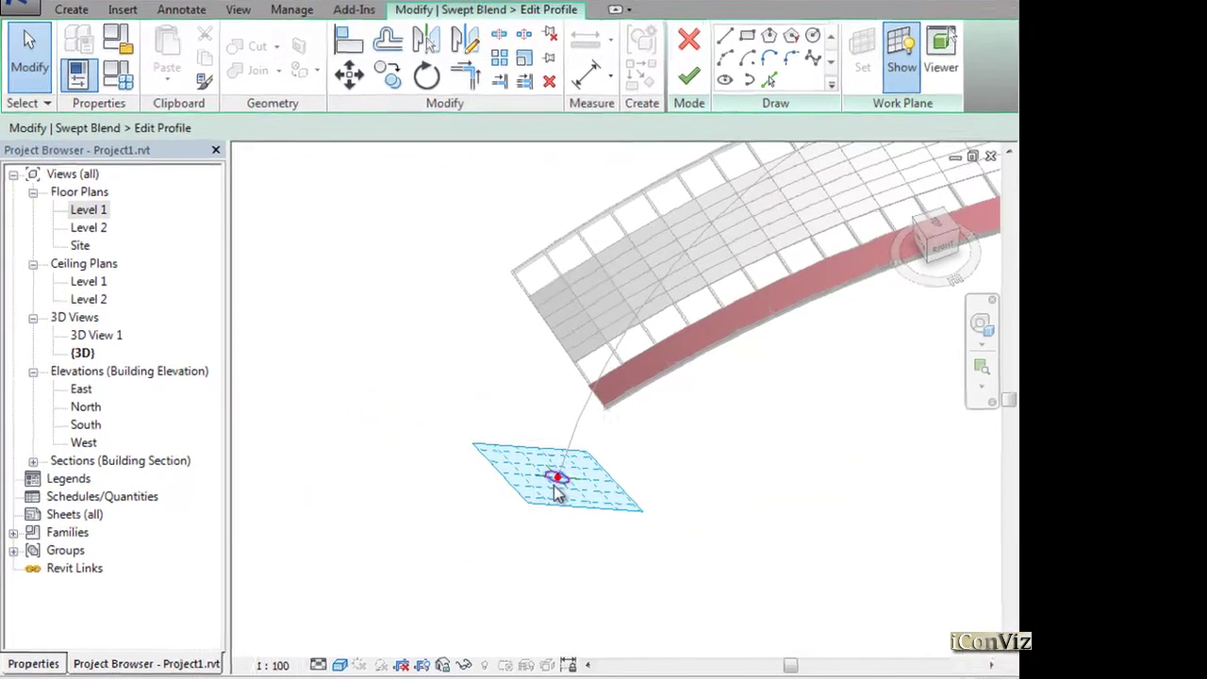
pyautogui.scroll(5, 557, 490)
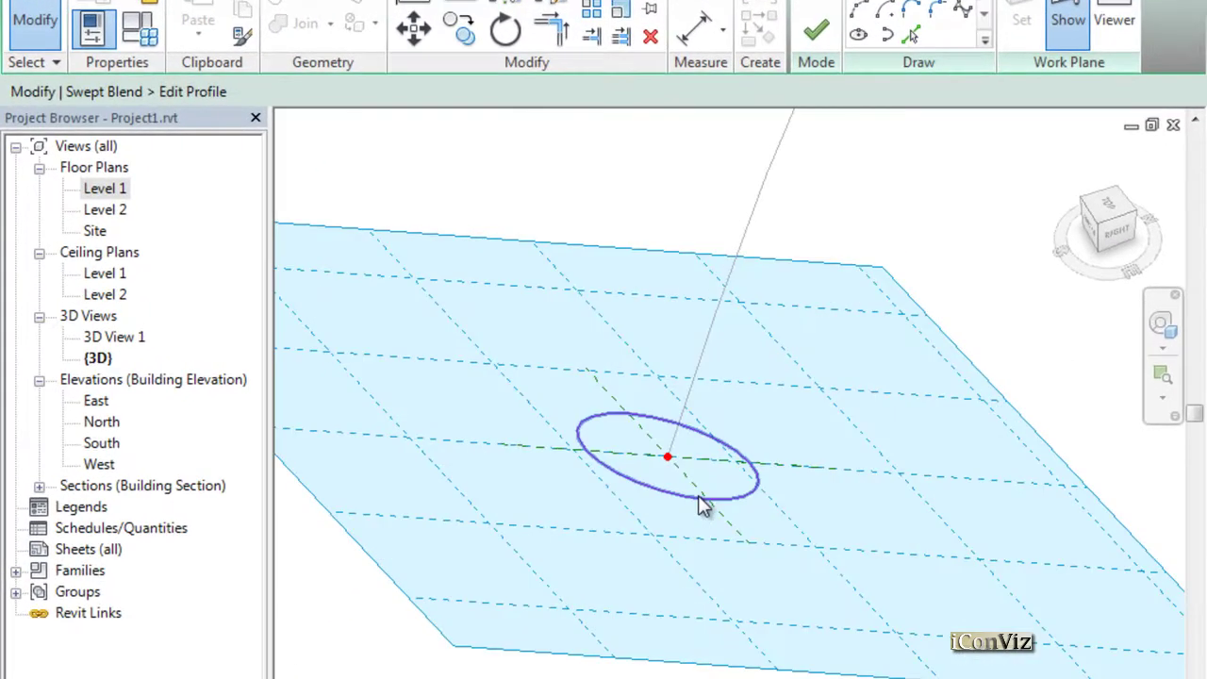
pyautogui.scroll(-5, 698, 507)
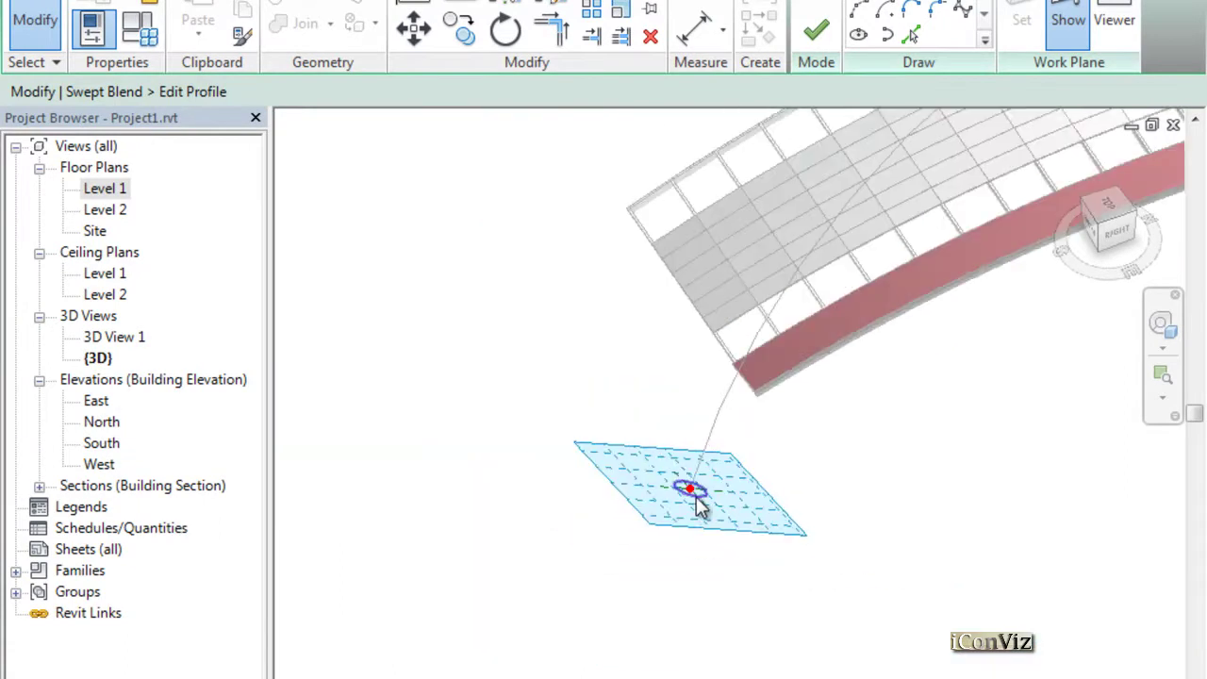
pyautogui.click(815, 31)
# - Edit Profile 2 of the swept blend and draw a circle with a 70 cm radius centred on the path's upper endpoint
pyautogui.click(833, 44)
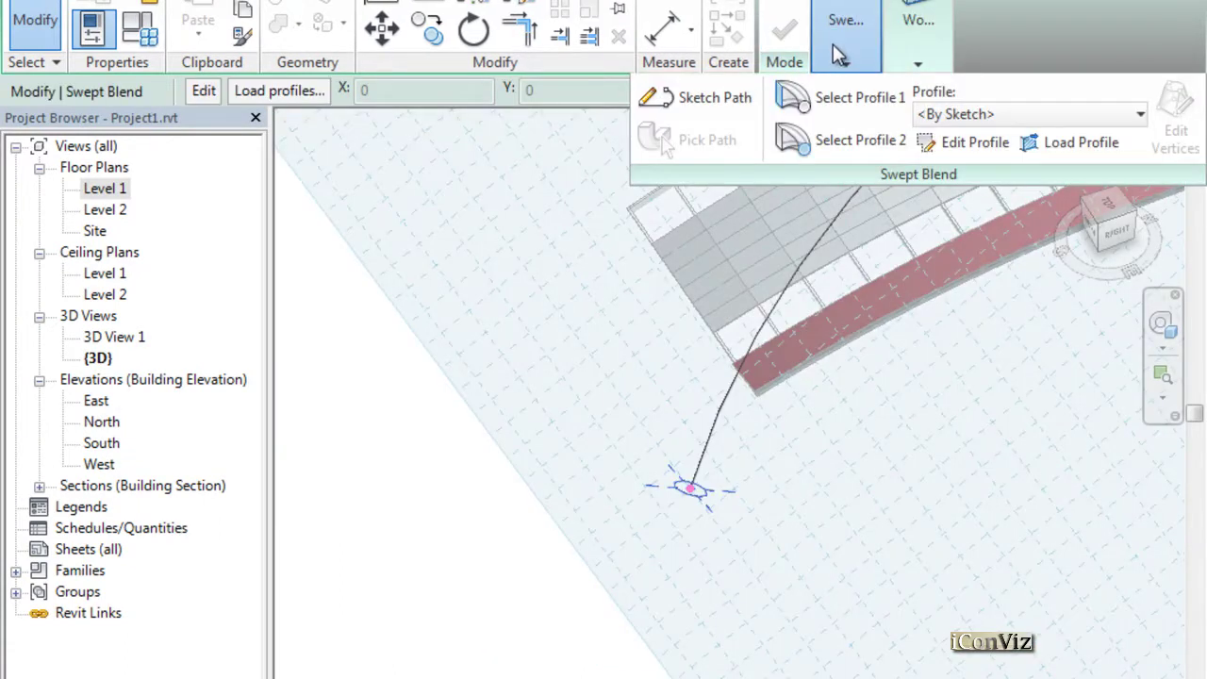
pyautogui.click(834, 141)
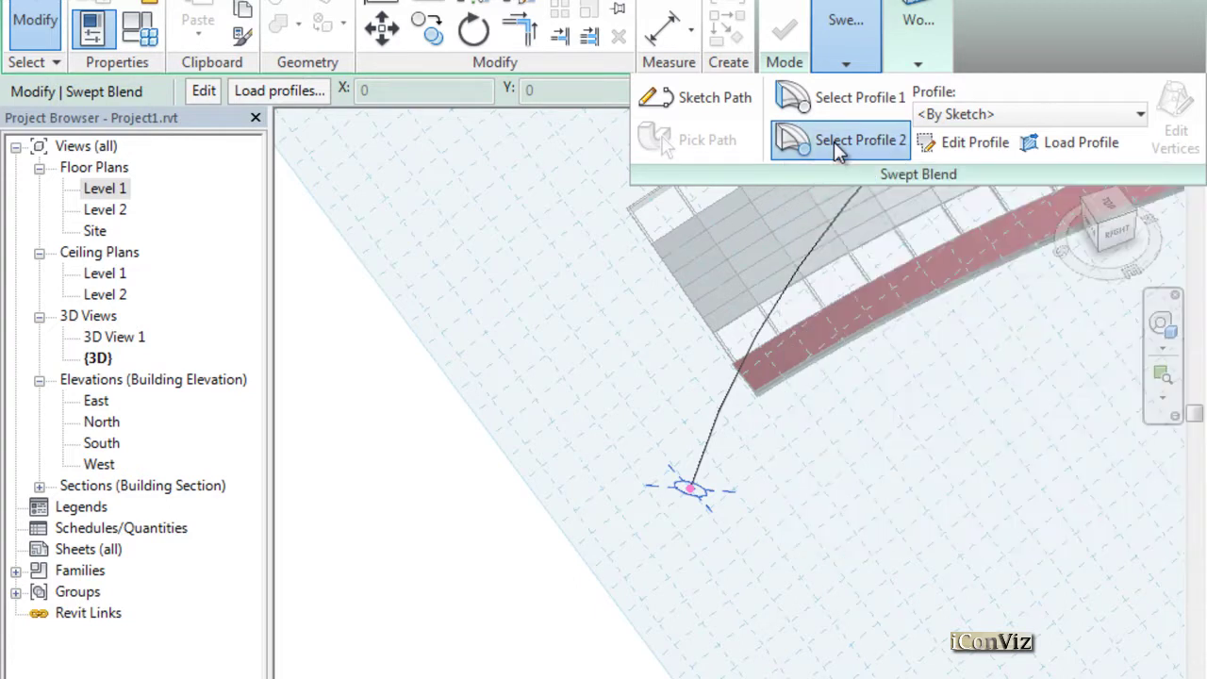
pyautogui.click(998, 142)
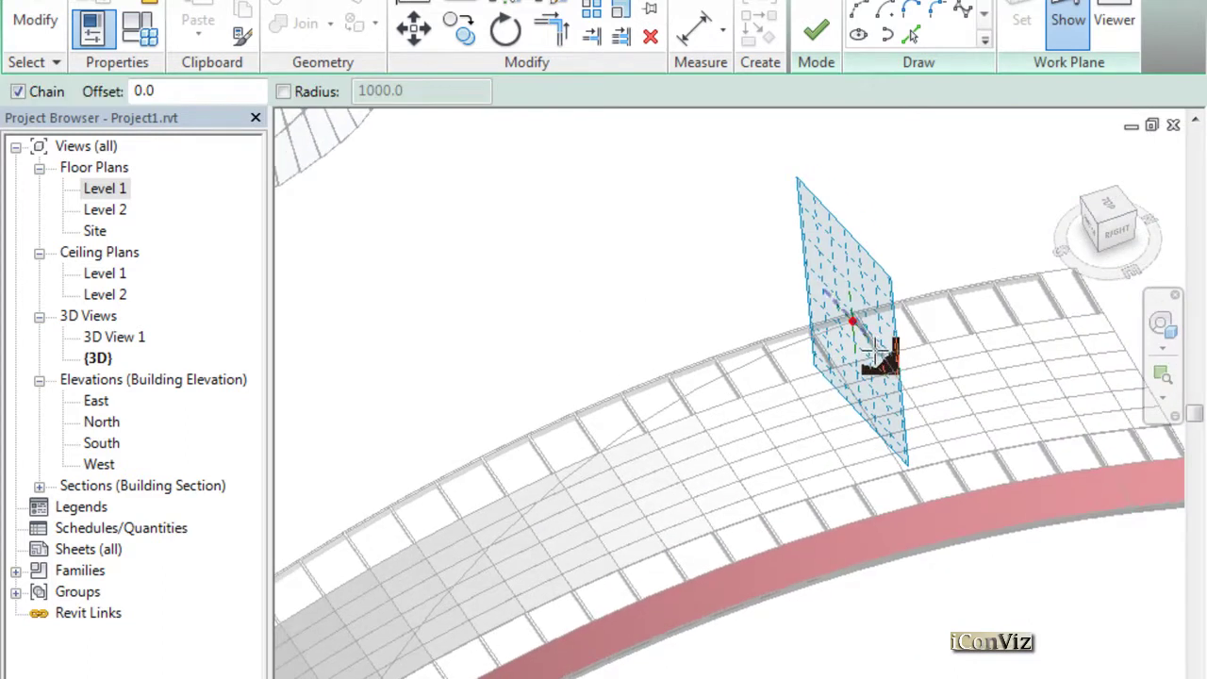
pyautogui.scroll(5, 875, 351)
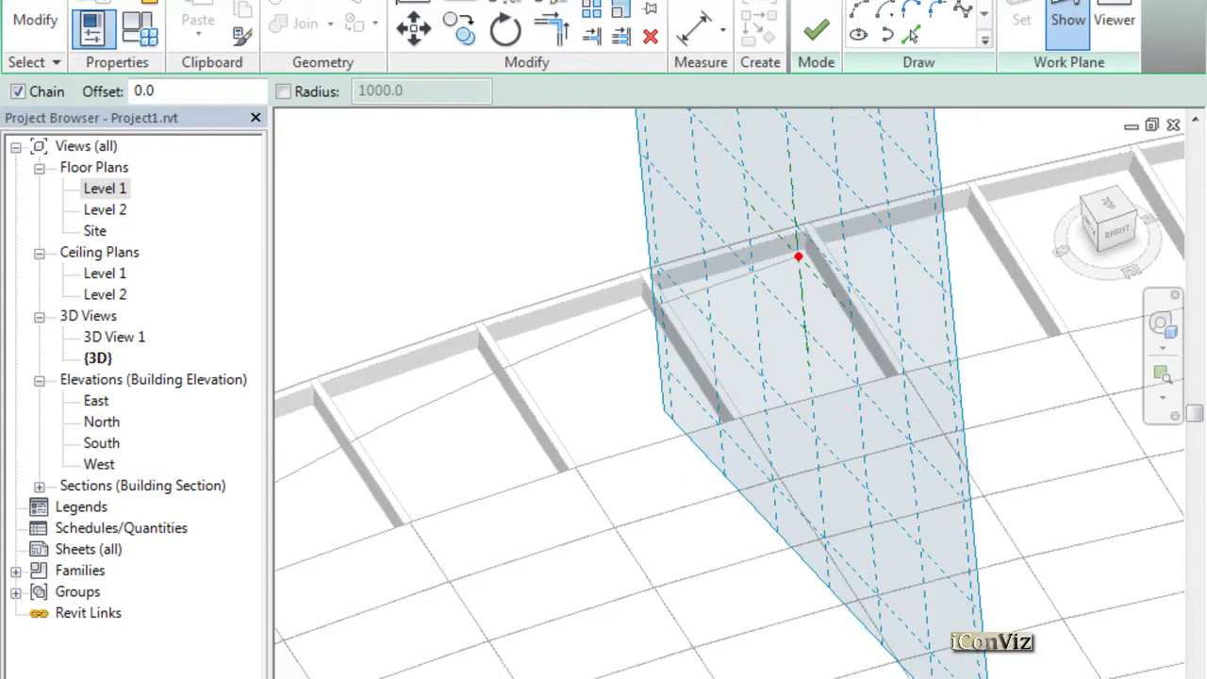
pyautogui.click(962, 2)
pyautogui.scroll(2, 804, 287)
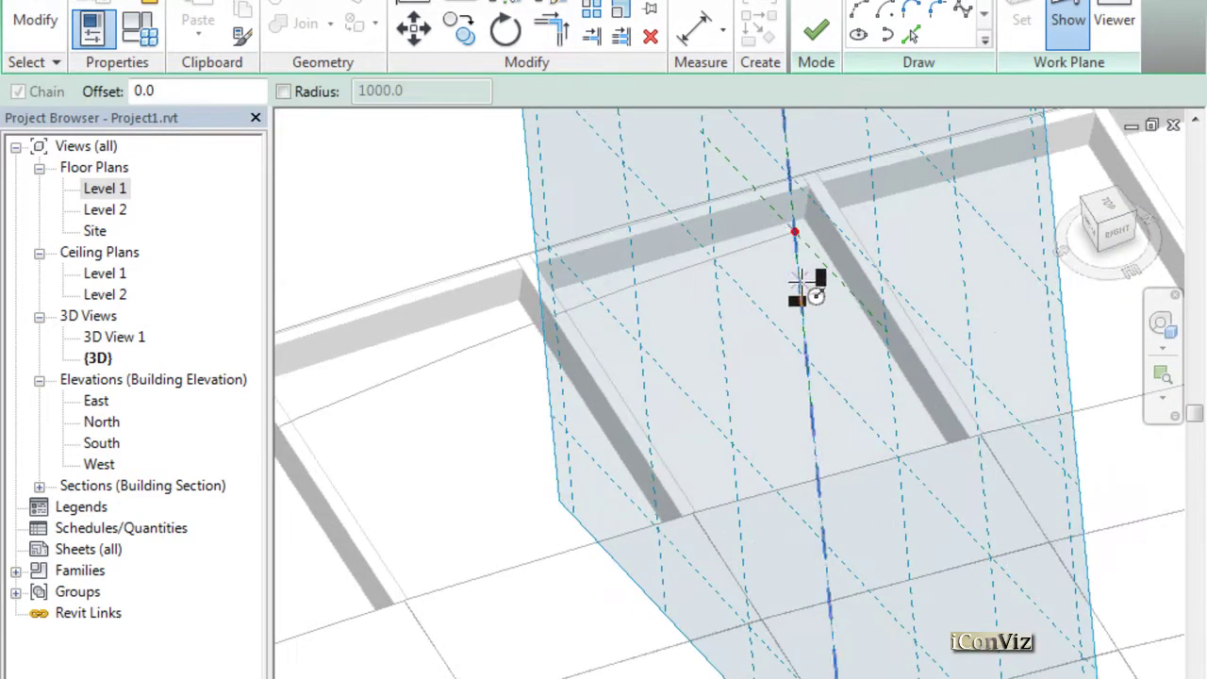
pyautogui.click(795, 231)
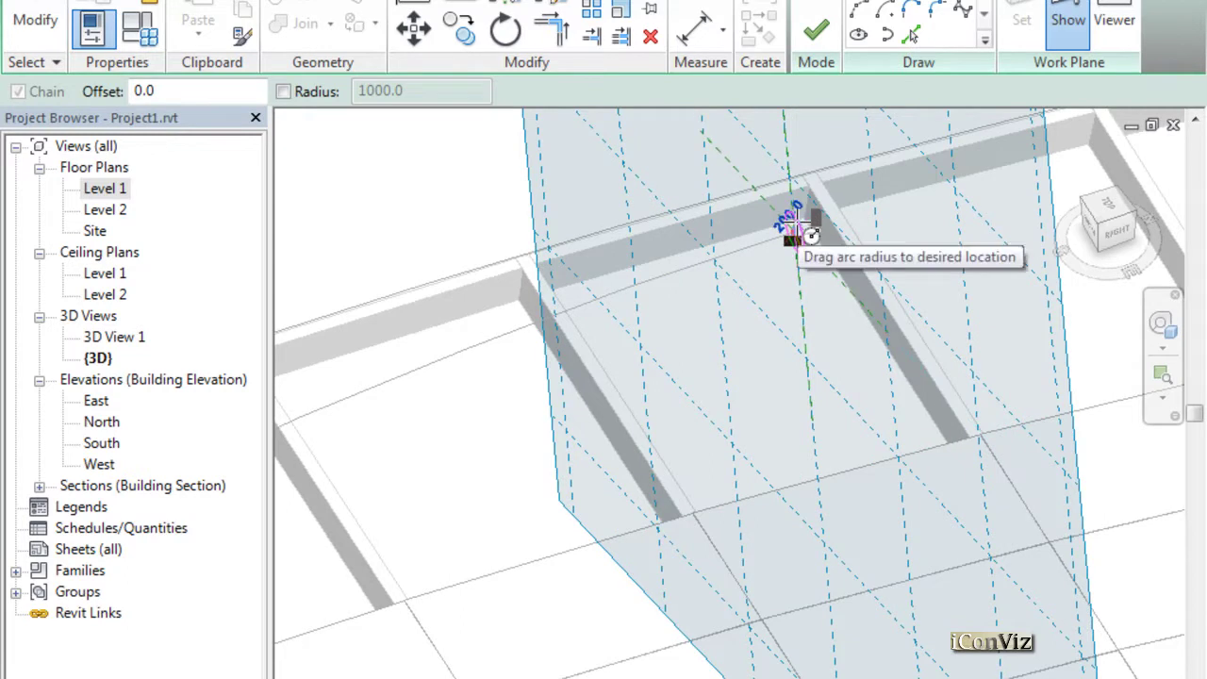
pyautogui.write('70cm')
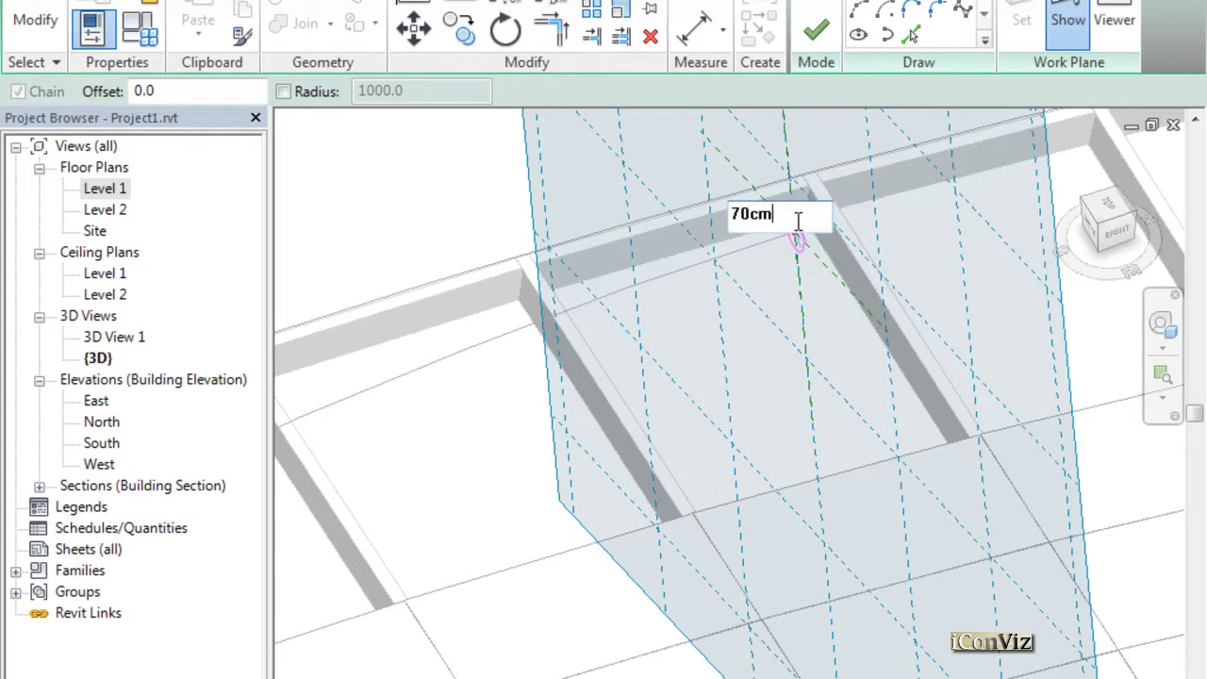
pyautogui.press('Return')
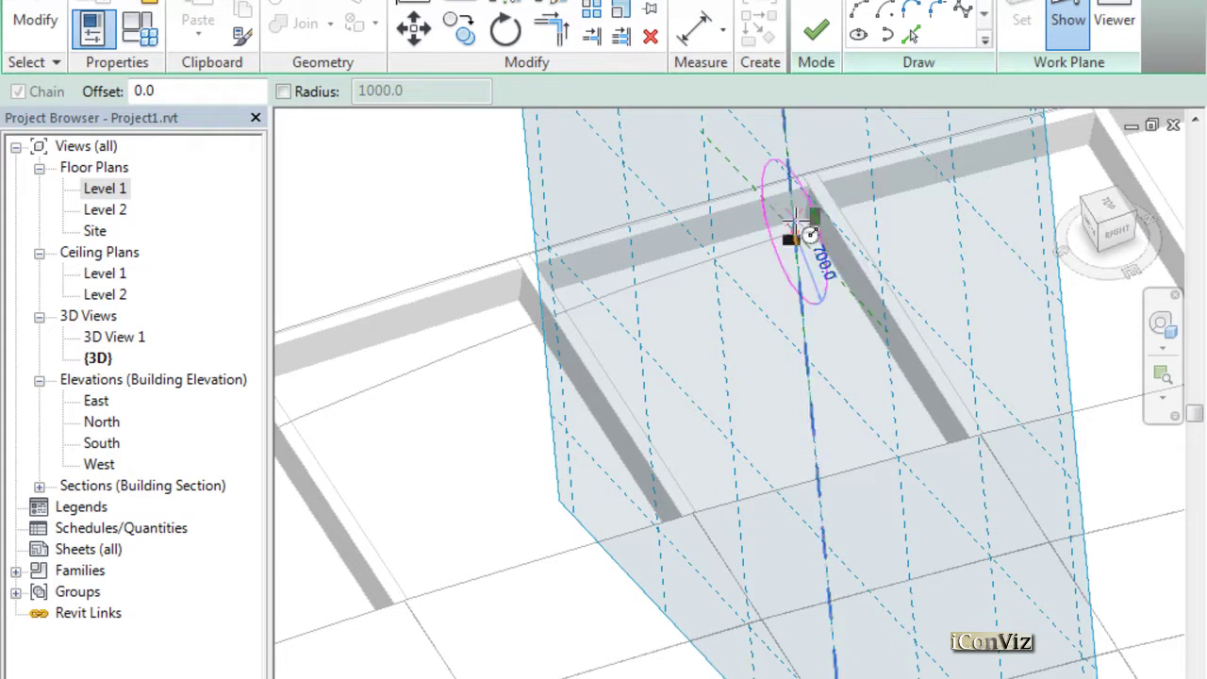
# - Set the Profile 2 circle's radius to 600 and finish the profile
pyautogui.press('Escape')
pyautogui.press('Escape')
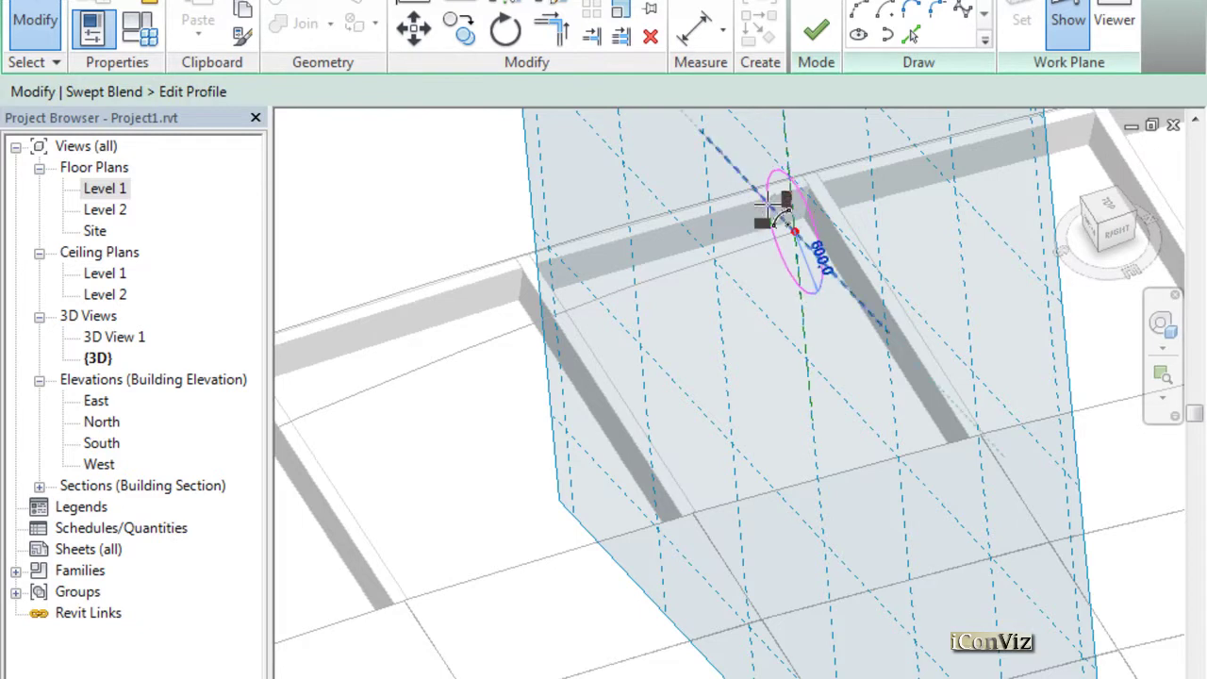
pyautogui.click(817, 36)
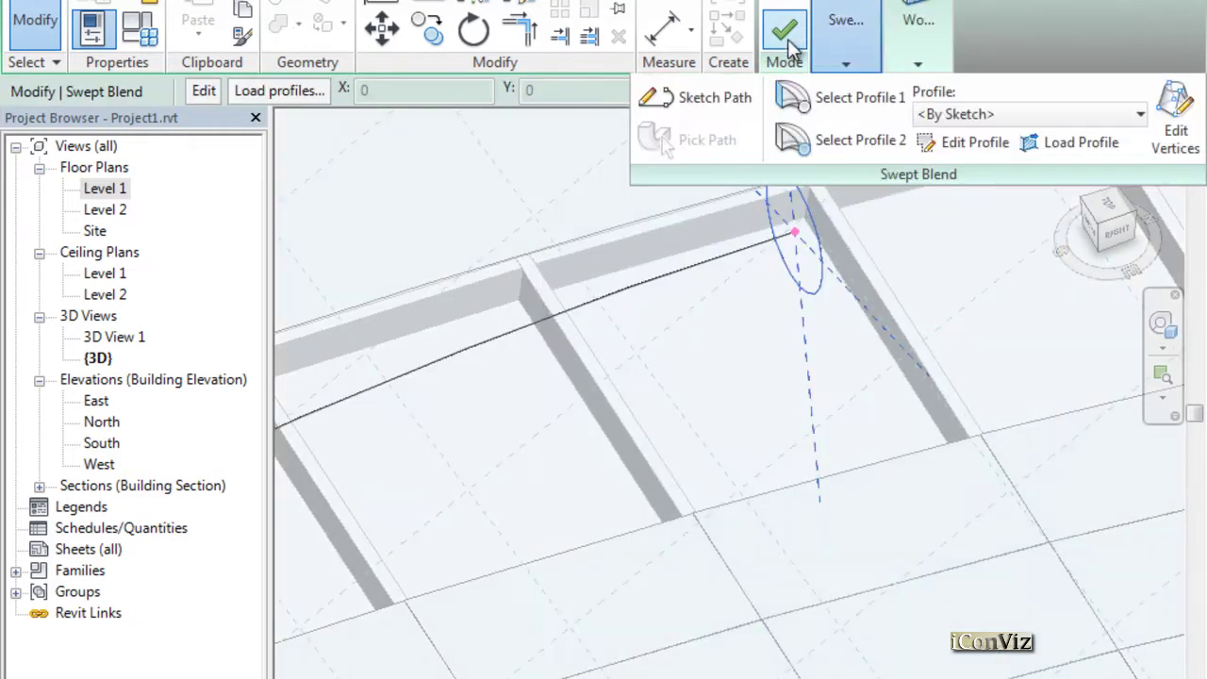
# - Finish the swept blend from the arc path and its two circular profiles, leaving it deselected
pyautogui.click(785, 32)
pyautogui.scroll(-4, 834, 151)
pyautogui.scroll(4, 754, 195)
pyautogui.keyDown('shift'); pyautogui.moveTo(748, 427); pyautogui.dragTo(670, 368, button='middle'); pyautogui.keyUp('shift')
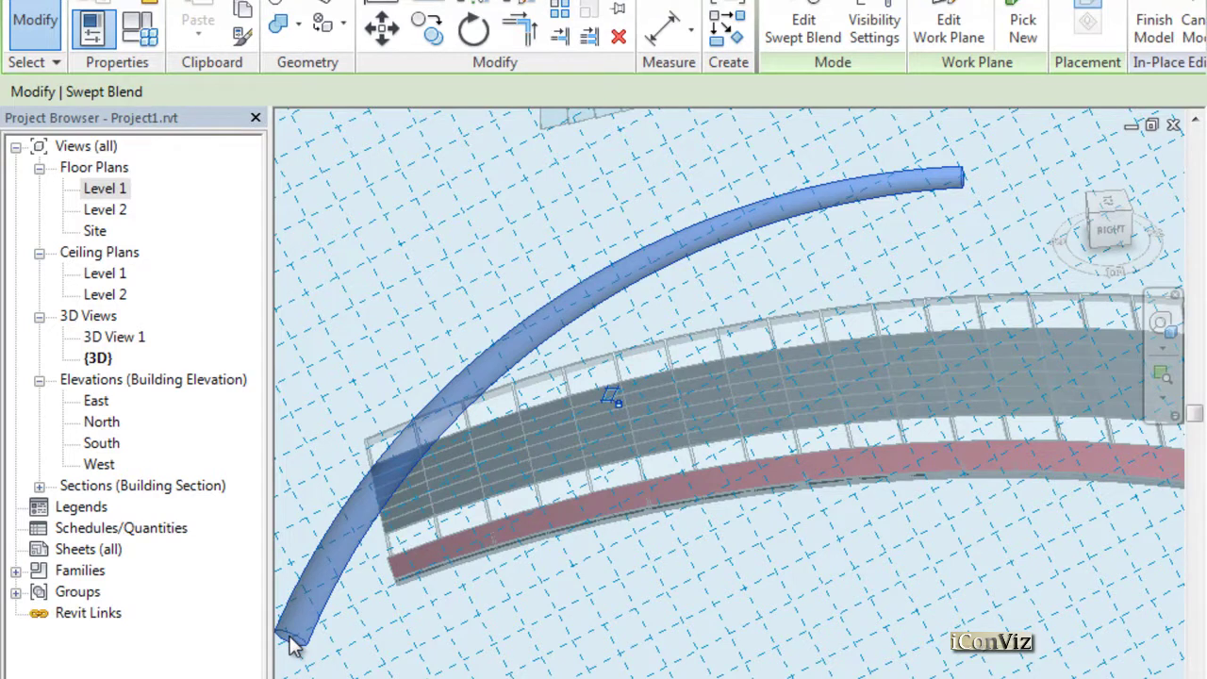
pyautogui.keyDown('shift'); pyautogui.moveTo(557, 505); pyautogui.dragTo(538, 387, button='middle'); pyautogui.keyUp('shift')
pyautogui.keyDown('shift'); pyautogui.moveTo(852, 397); pyautogui.dragTo(911, 317, button='middle'); pyautogui.keyUp('shift')
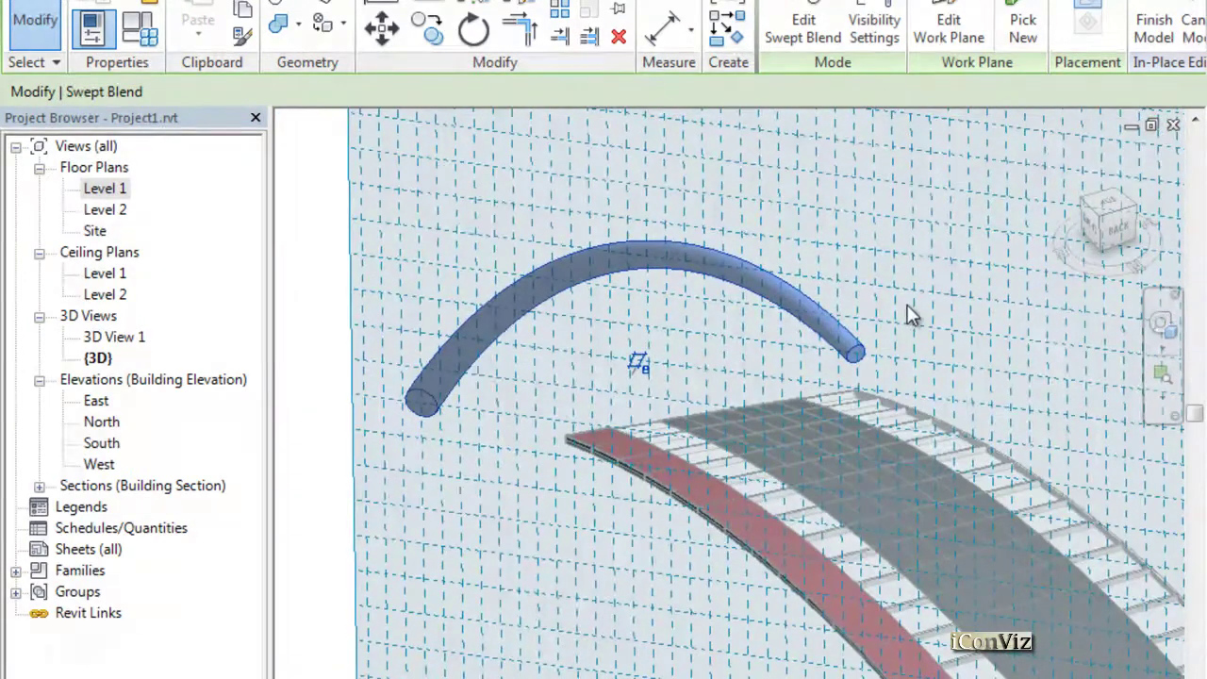
pyautogui.press('Escape')
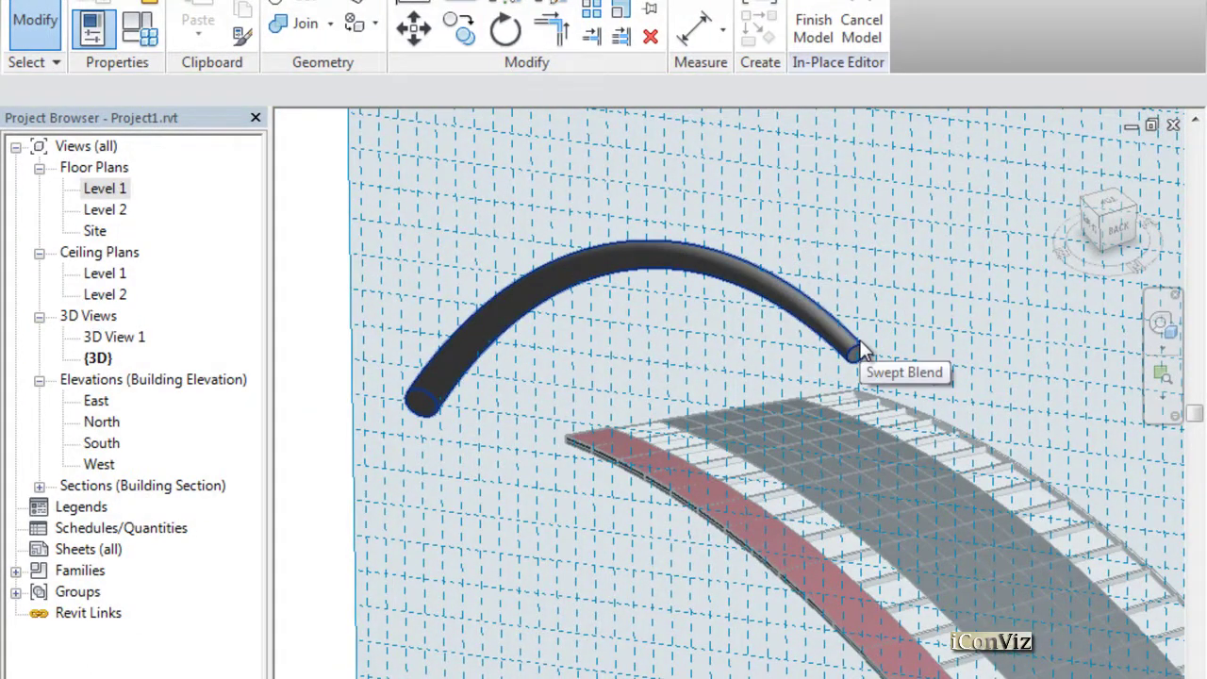
# - Mirror a copy of the swept blend about the reference at its narrow upper end to form a complete arch
pyautogui.click(861, 351)
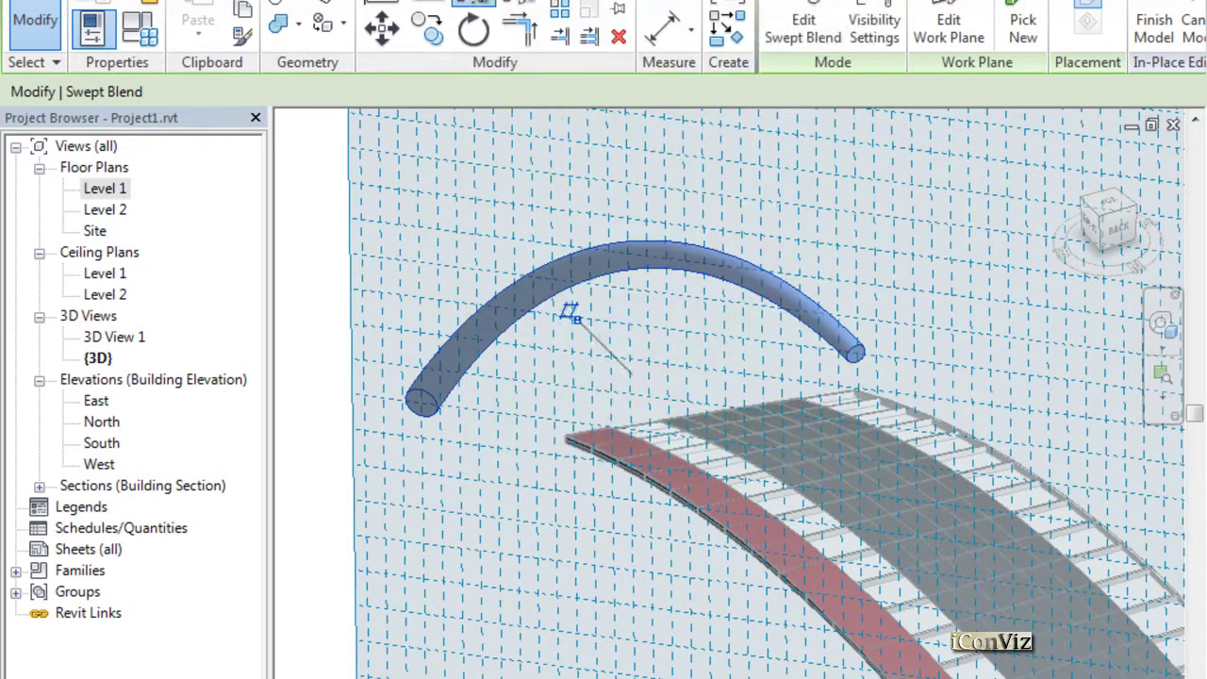
pyautogui.press('m')
pyautogui.press('m')
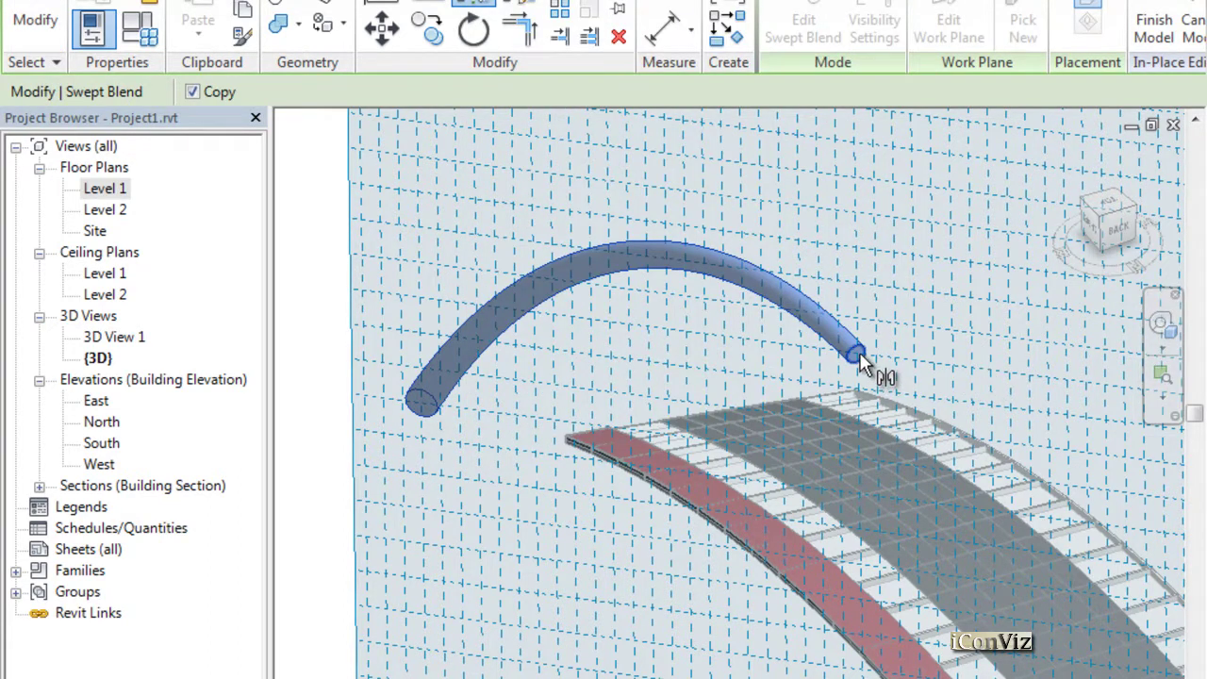
pyautogui.scroll(2, 868, 367)
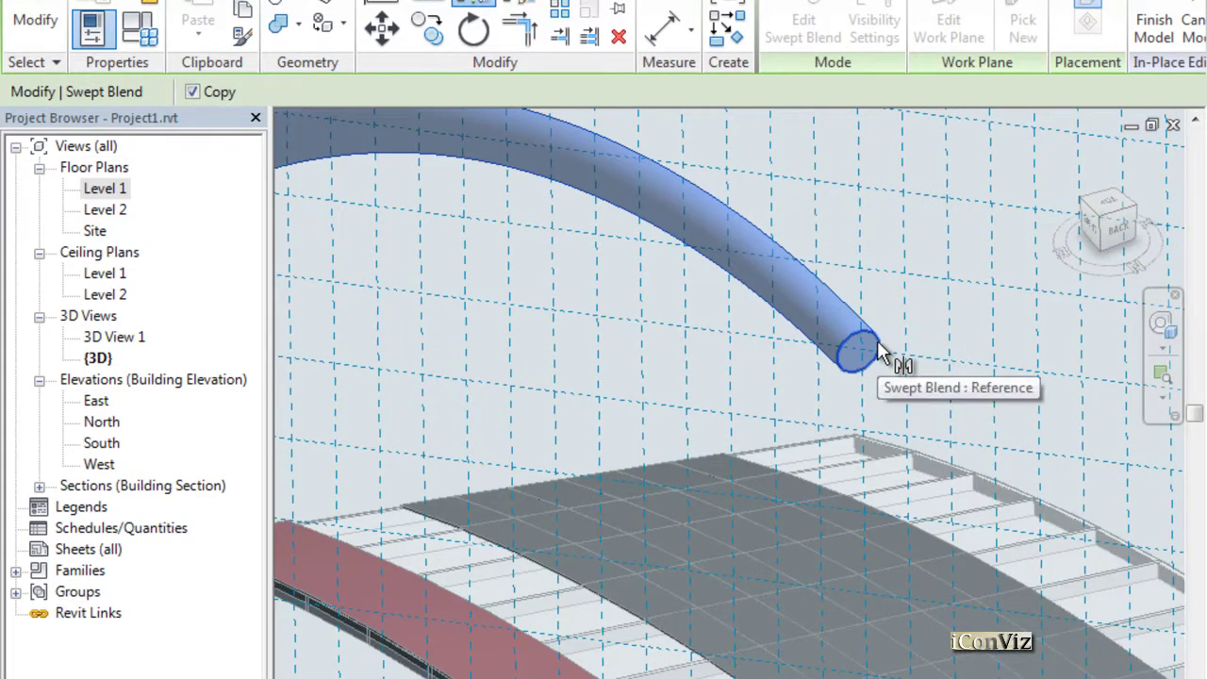
pyautogui.click(877, 351)
pyautogui.keyDown('shift'); pyautogui.moveTo(723, 270); pyautogui.dragTo(604, 317, button='middle'); pyautogui.keyUp('shift')
pyautogui.keyDown('shift'); pyautogui.moveTo(1056, 410); pyautogui.dragTo(1118, 432, button='middle'); pyautogui.keyUp('shift')
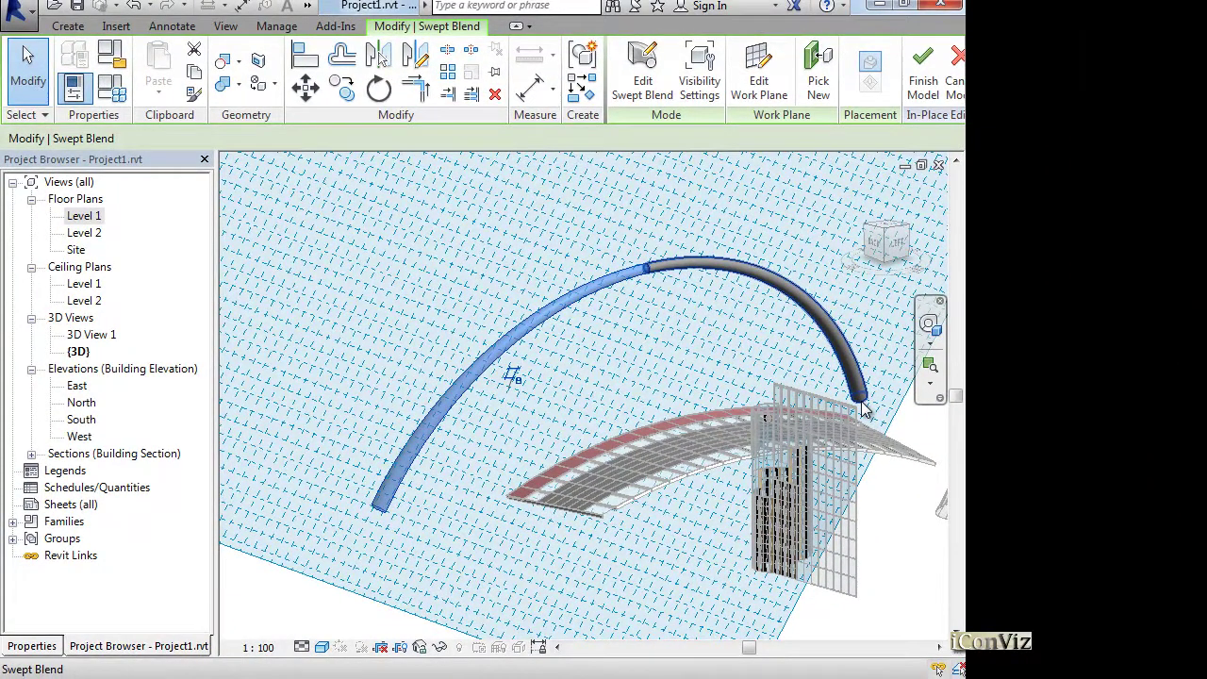
pyautogui.click(674, 302)
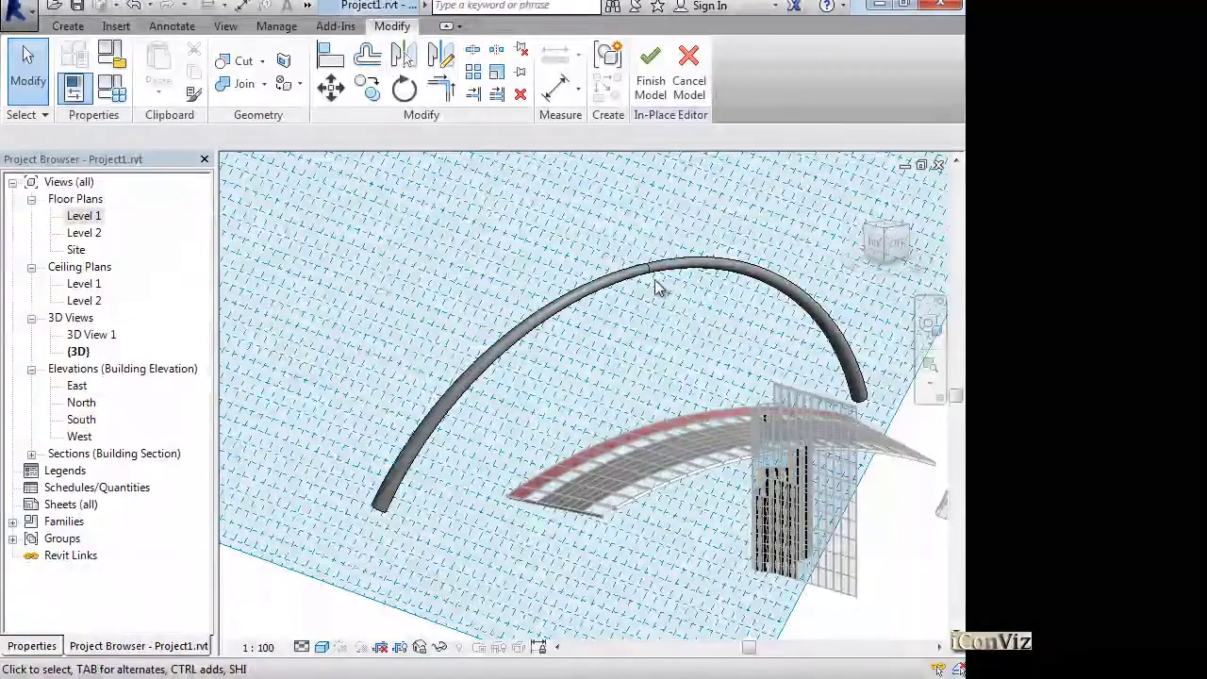
pyautogui.click(657, 278)
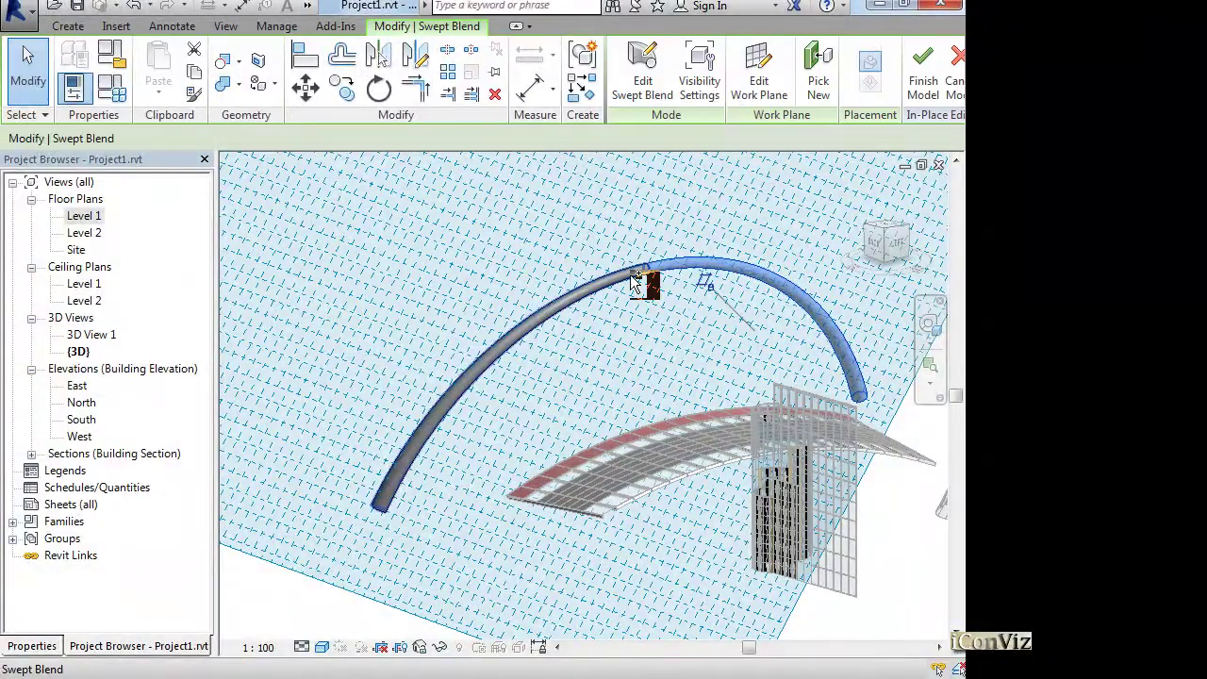
pyautogui.moveTo(633, 366)
pyautogui.keyDown('shift'); pyautogui.mouseDown(button='middle')
pyautogui.moveTo(746, 377)
pyautogui.moveTo(641, 329)
pyautogui.moveTo(614, 356)
pyautogui.moveTo(632, 385)
pyautogui.mouseUp(button='middle'); pyautogui.keyUp('shift')
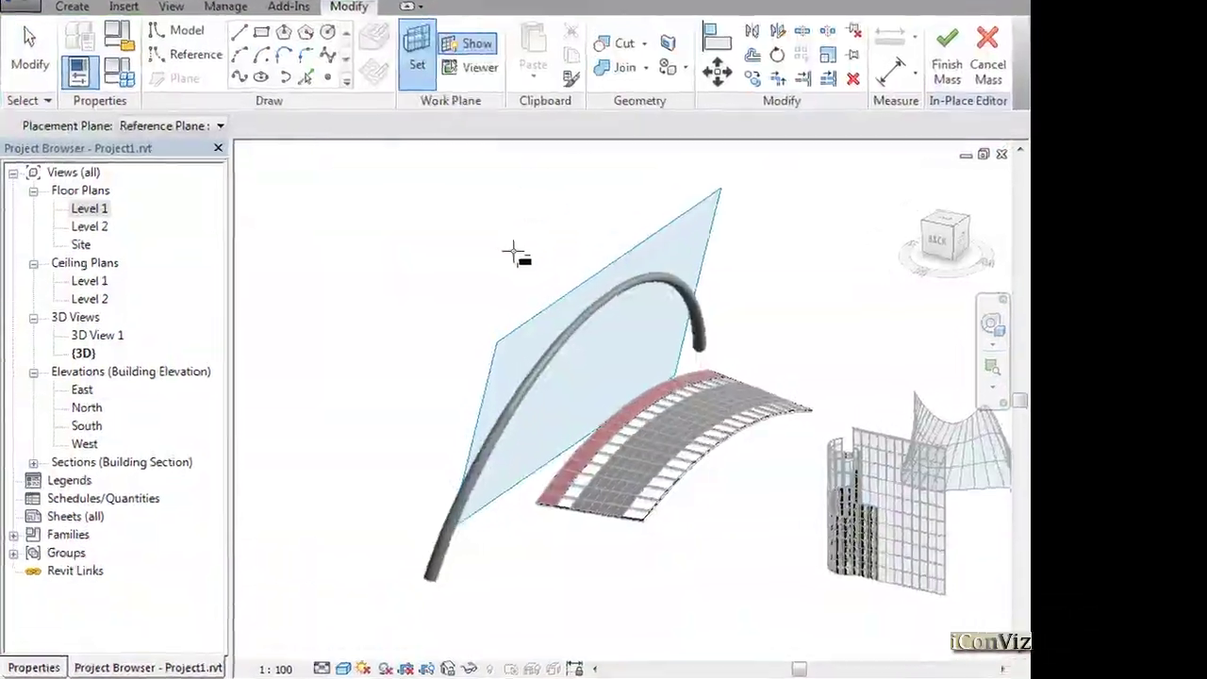
pyautogui.press('Escape')
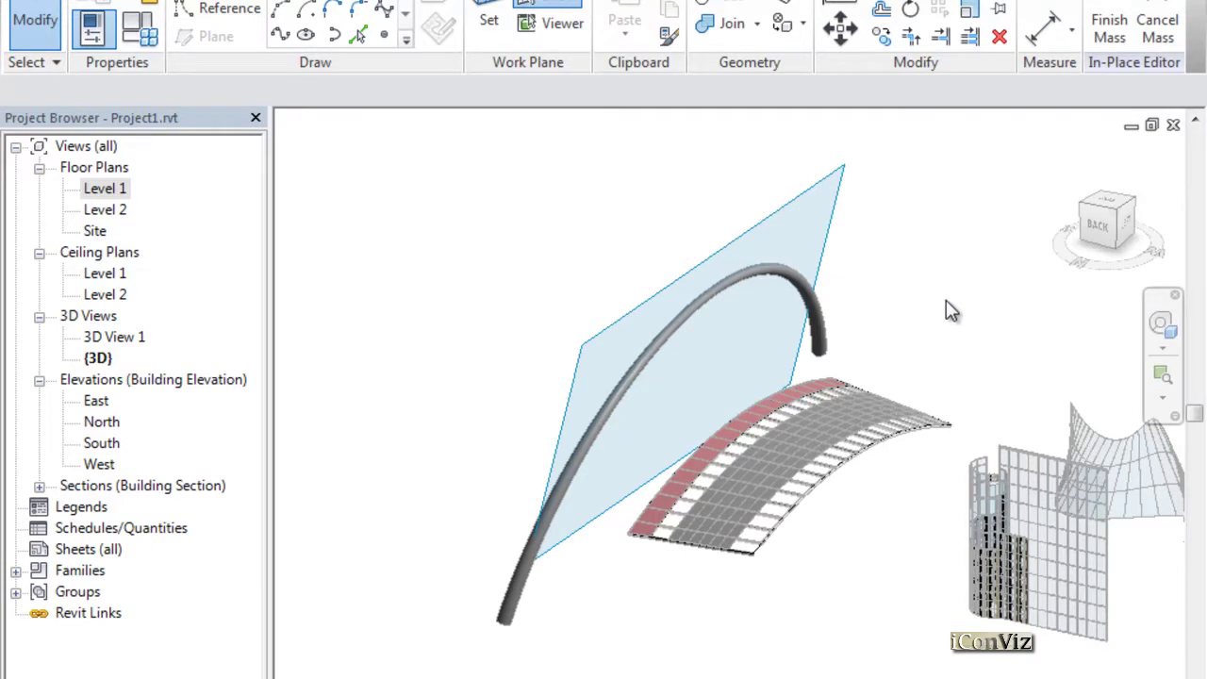
pyautogui.press('v')
pyautogui.press('g')
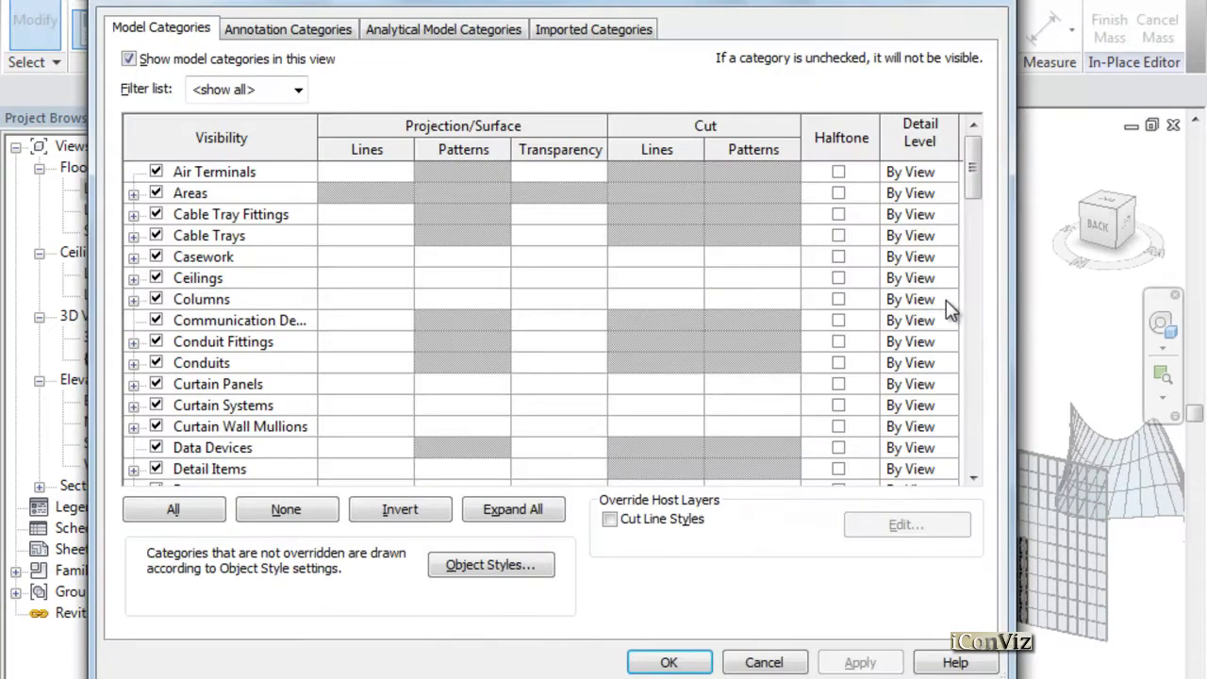
pyautogui.click(766, 663)
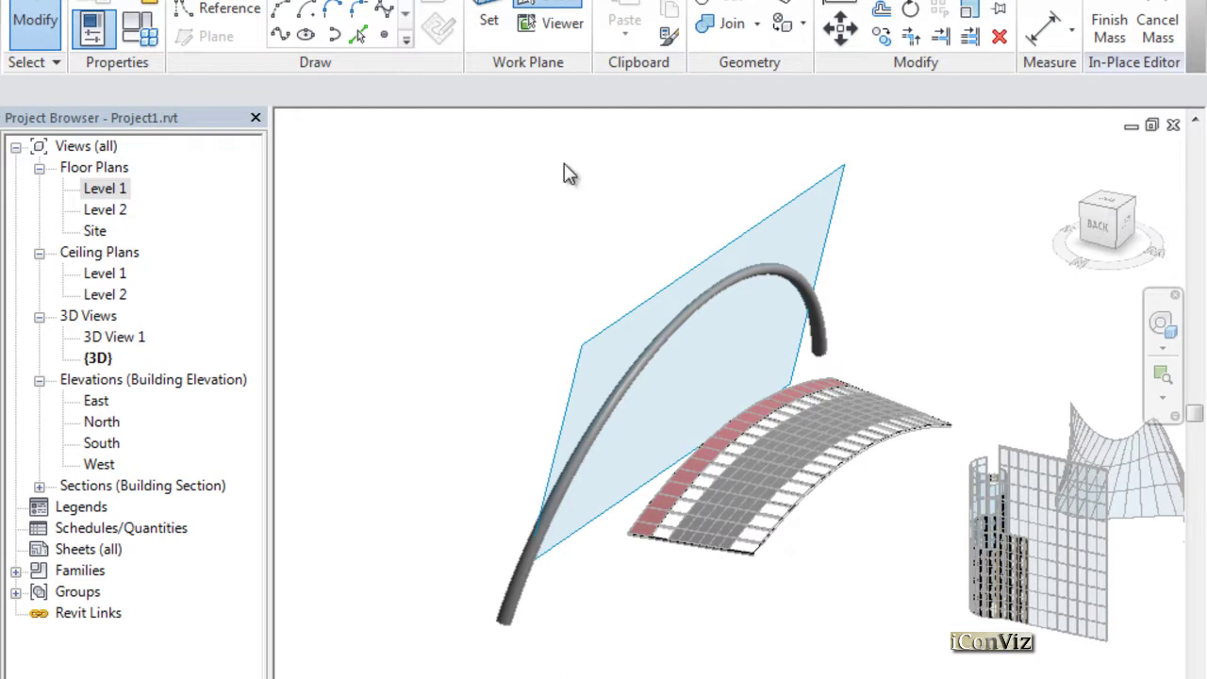
# - Set the arch's reference plane as the work plane for sketching
pyautogui.click(489, 20)
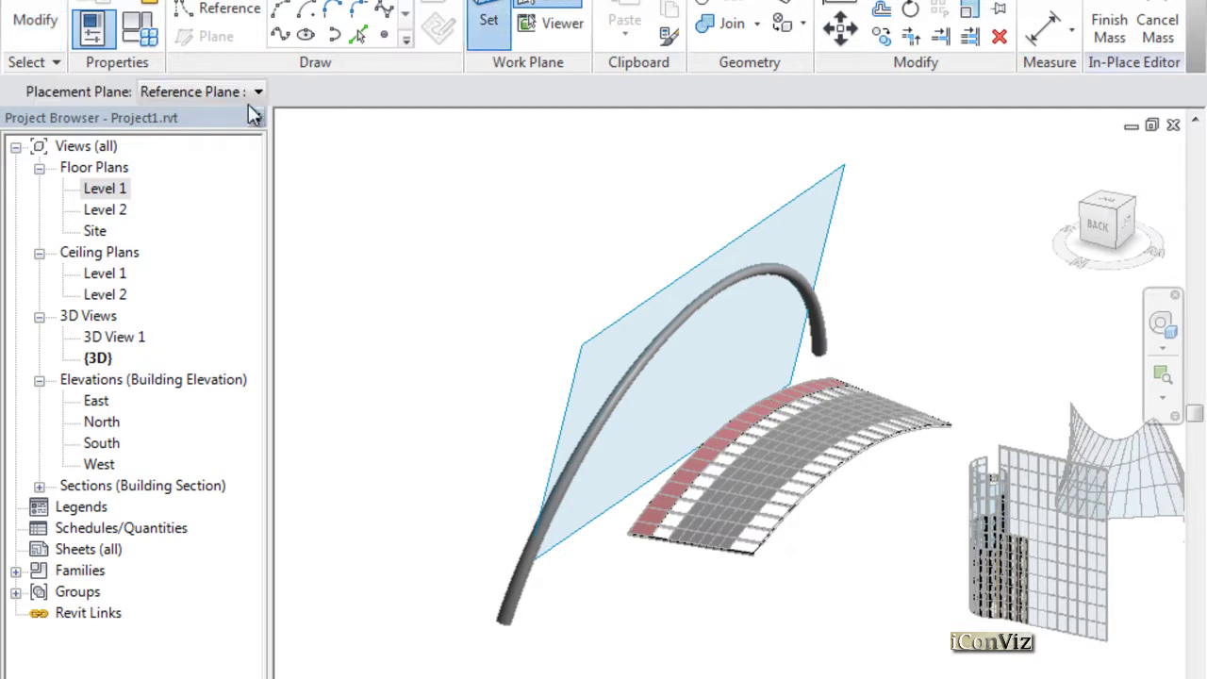
pyautogui.click(251, 93)
pyautogui.click(263, 170)
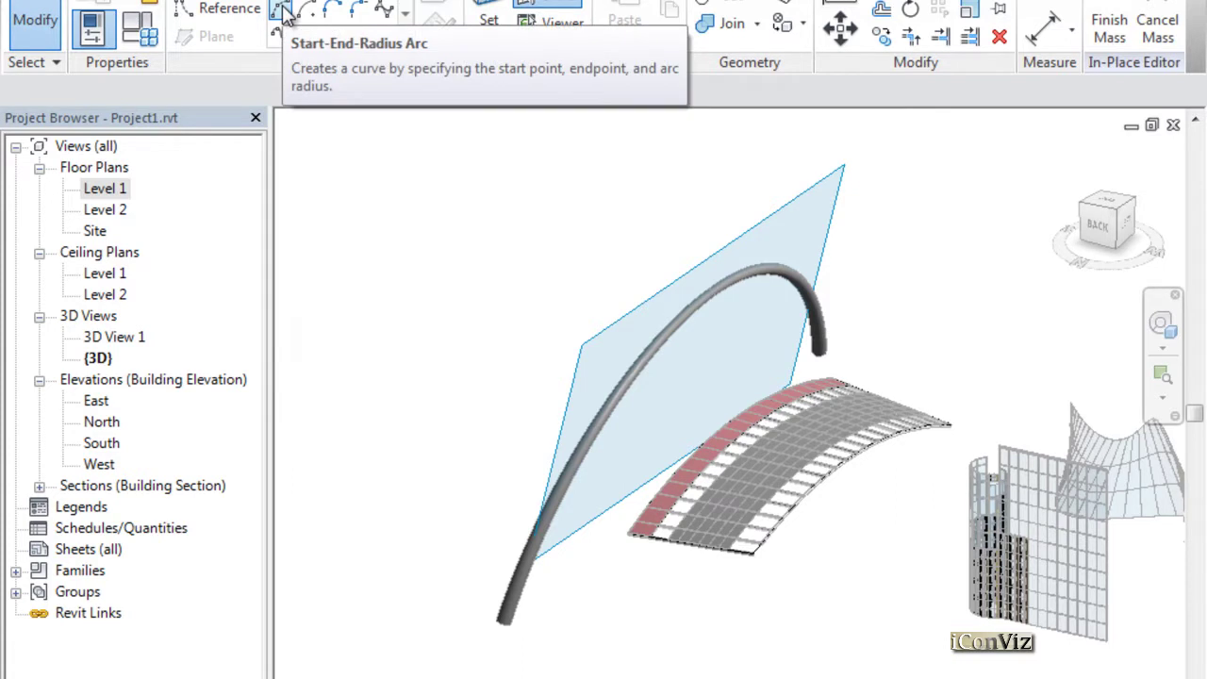
# - Display the 3D view in Wireframe so the circular ends of the arch tube can be snapped to
pyautogui.click(285, 13)
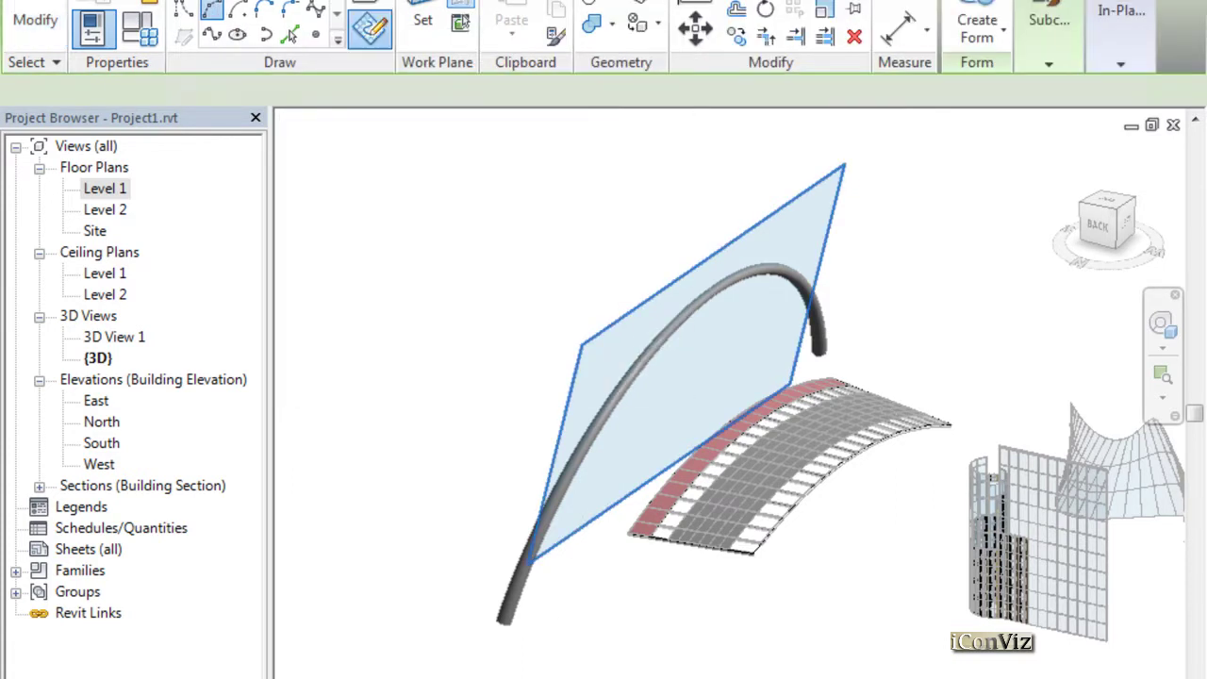
pyautogui.scroll(5, 519, 651)
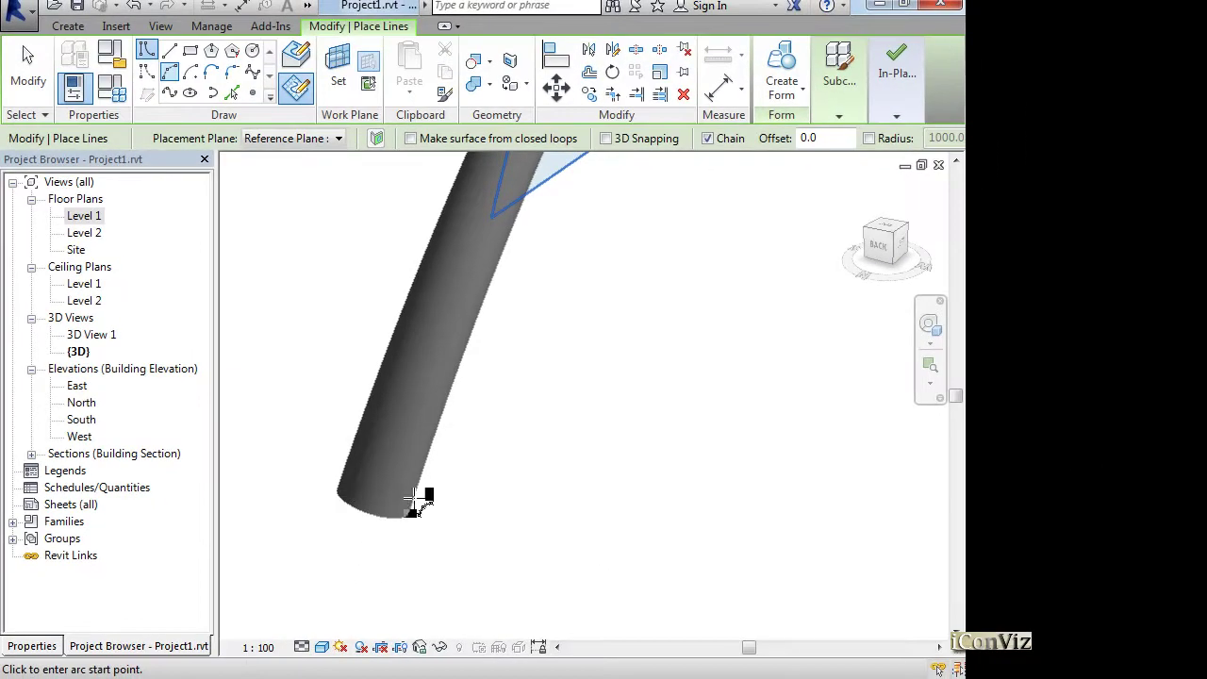
pyautogui.click(322, 647)
pyautogui.click(376, 534)
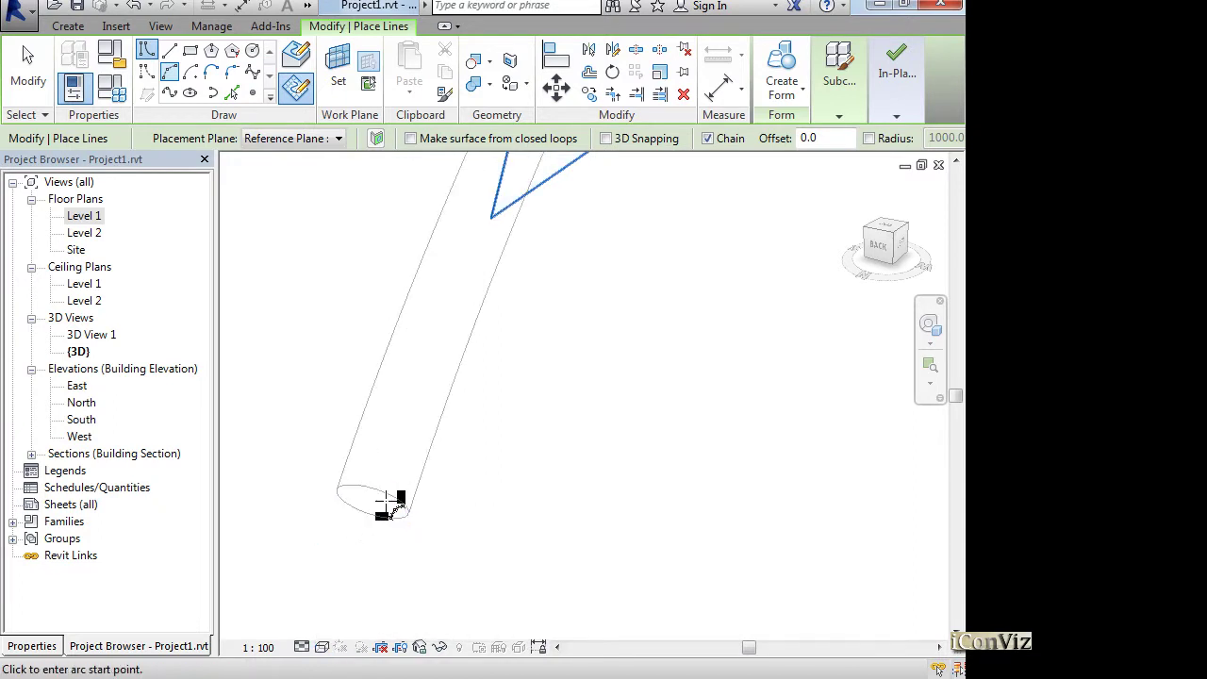
pyautogui.click(321, 647)
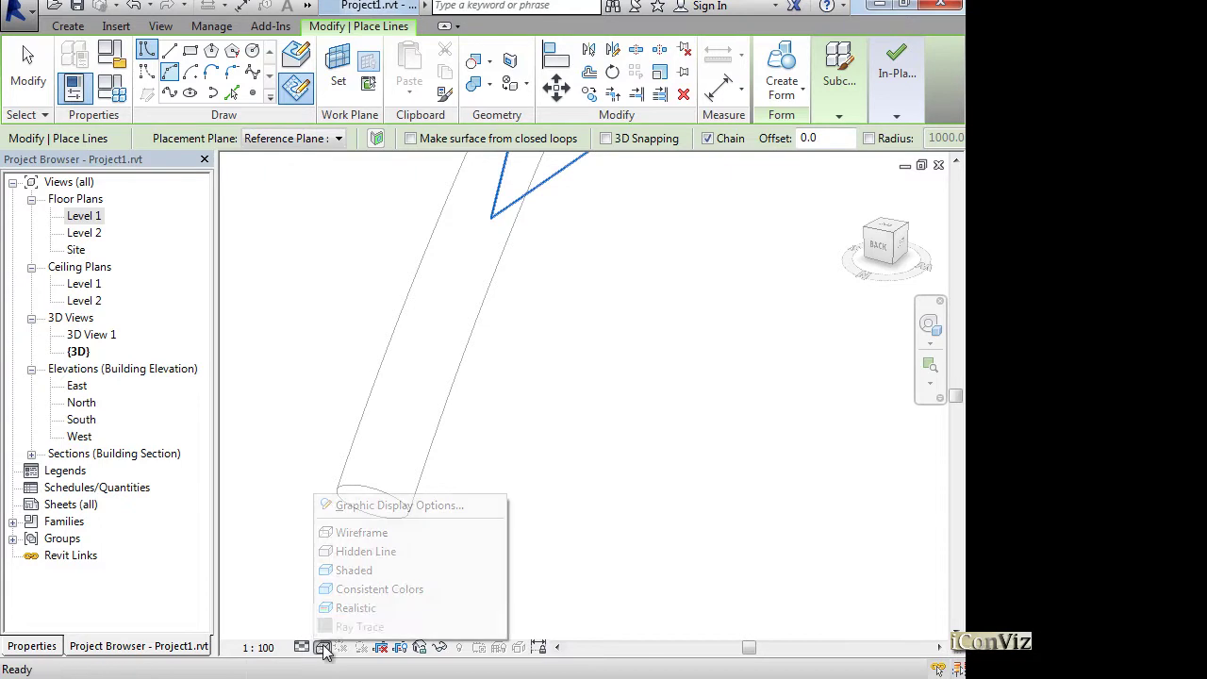
pyautogui.click(372, 534)
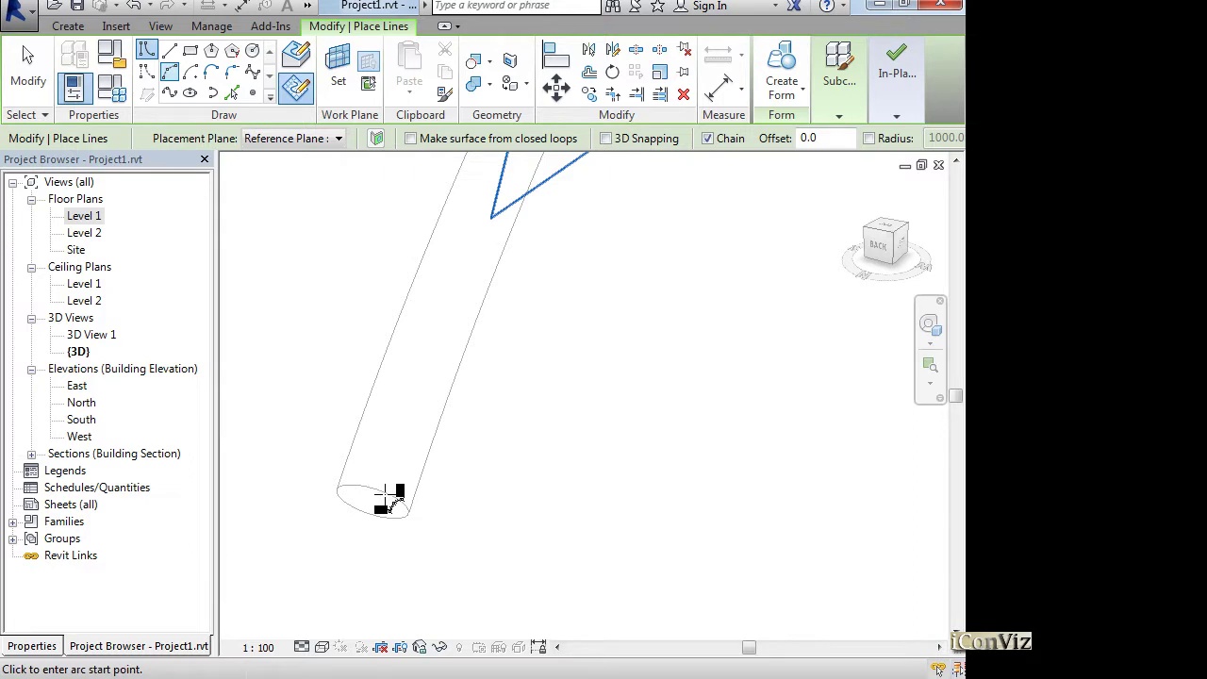
pyautogui.press('Escape')
pyautogui.press('Escape')
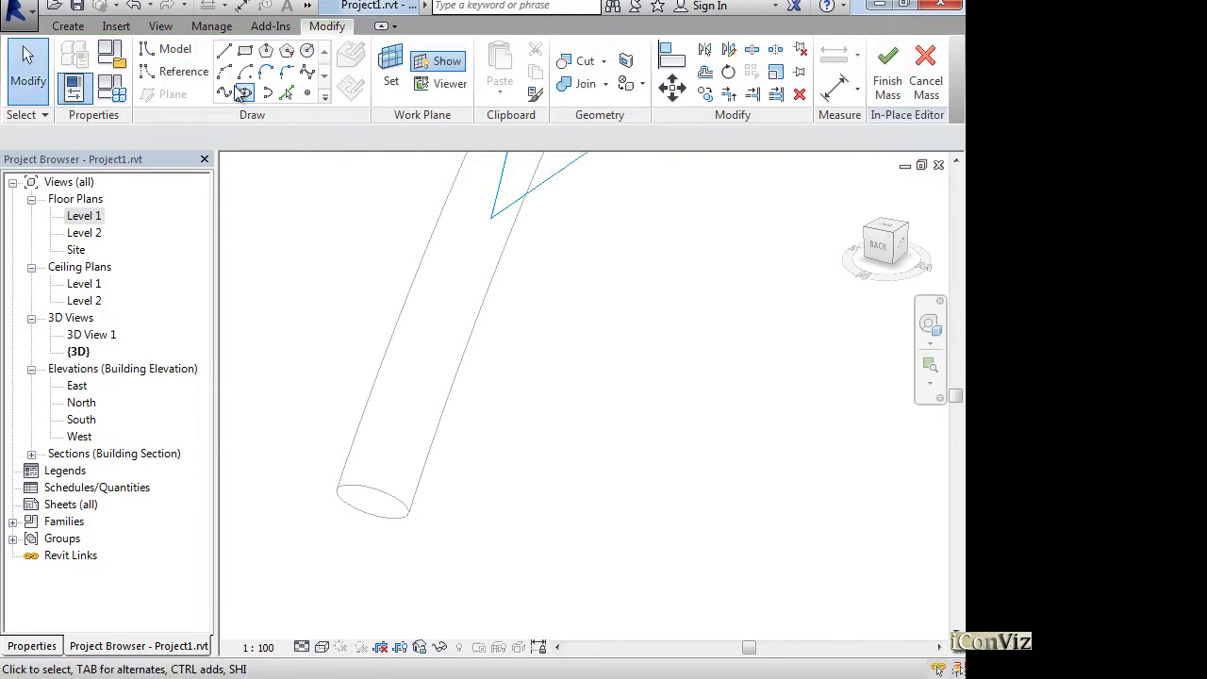
# - Start a Start-End-Radius Arc at the circular base of one arch leg and end it at the base of the other leg
pyautogui.click(227, 76)
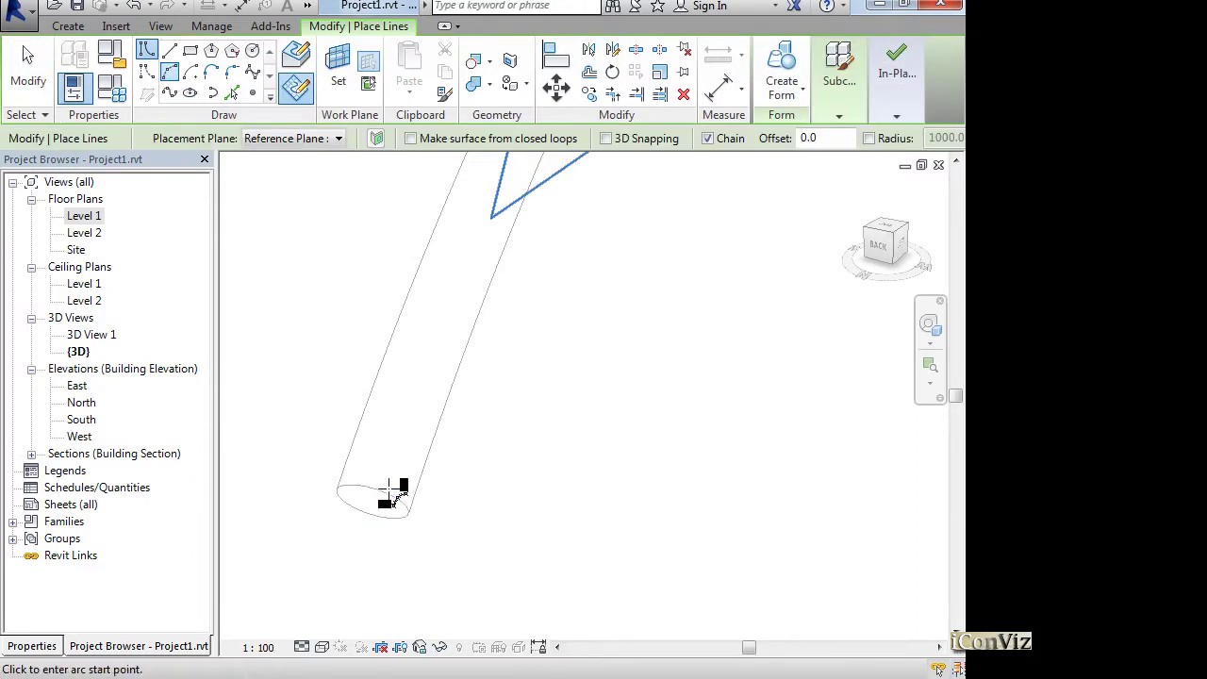
pyautogui.click(389, 495)
pyautogui.scroll(-2, 337, 530)
pyautogui.scroll(-3, 339, 530)
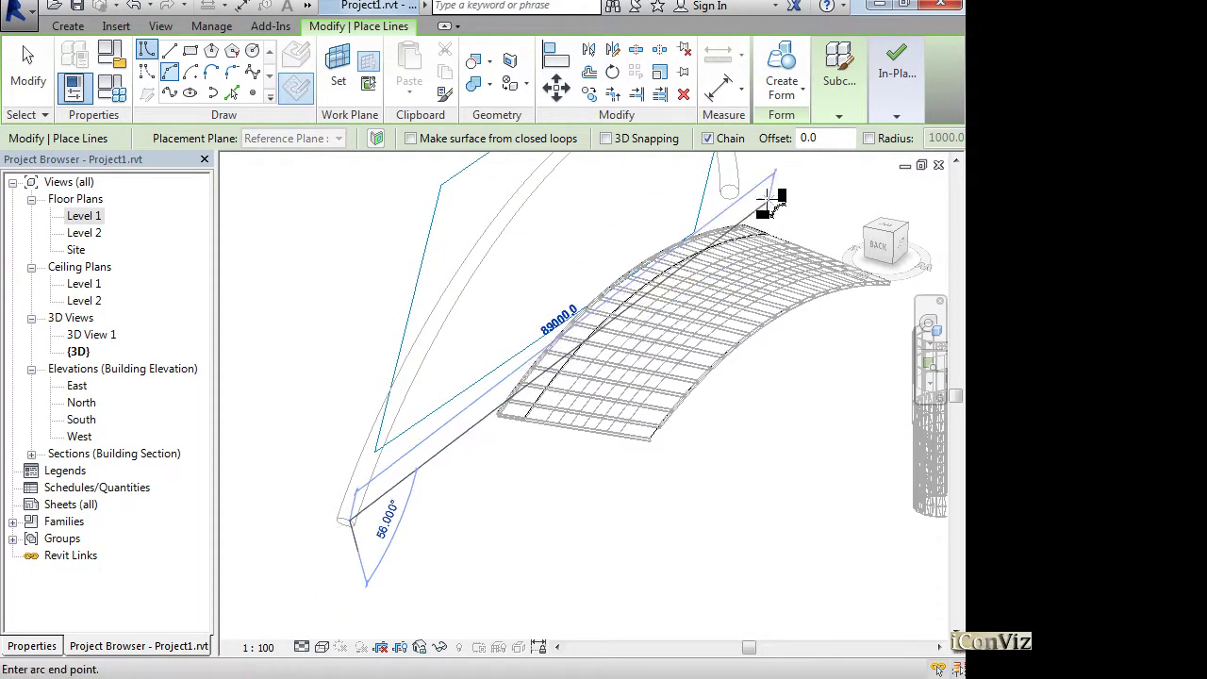
pyautogui.moveTo(776, 195); pyautogui.dragTo(696, 326, button='middle')
pyautogui.scroll(4, 651, 325)
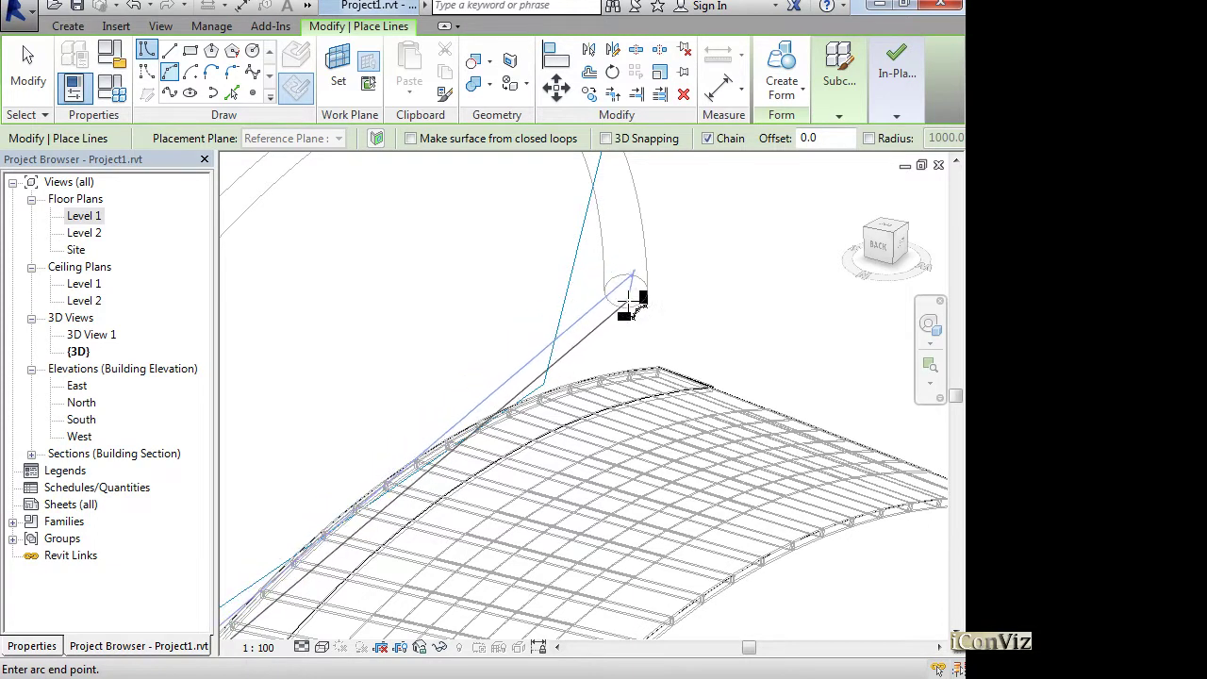
pyautogui.scroll(2, 628, 304)
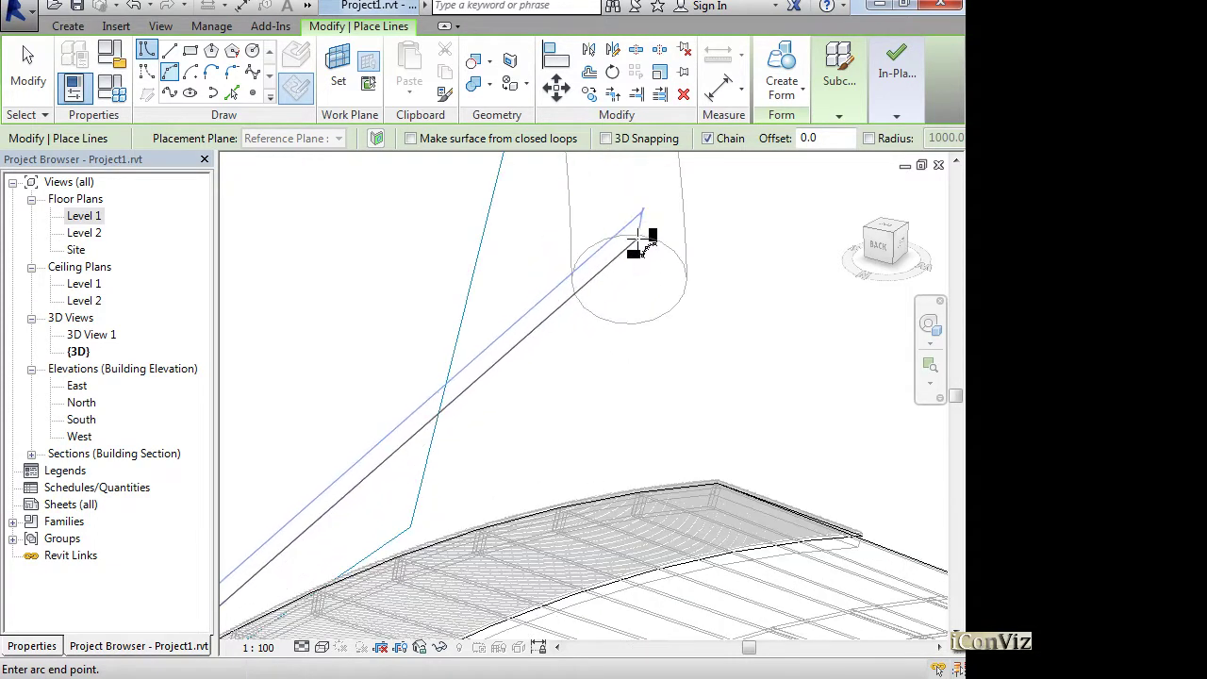
pyautogui.click(600, 319)
# - Complete the arc with an intermediate point near the tube's crown, giving a radius of about 40345, and leave the arc command
pyautogui.scroll(-5, 660, 302)
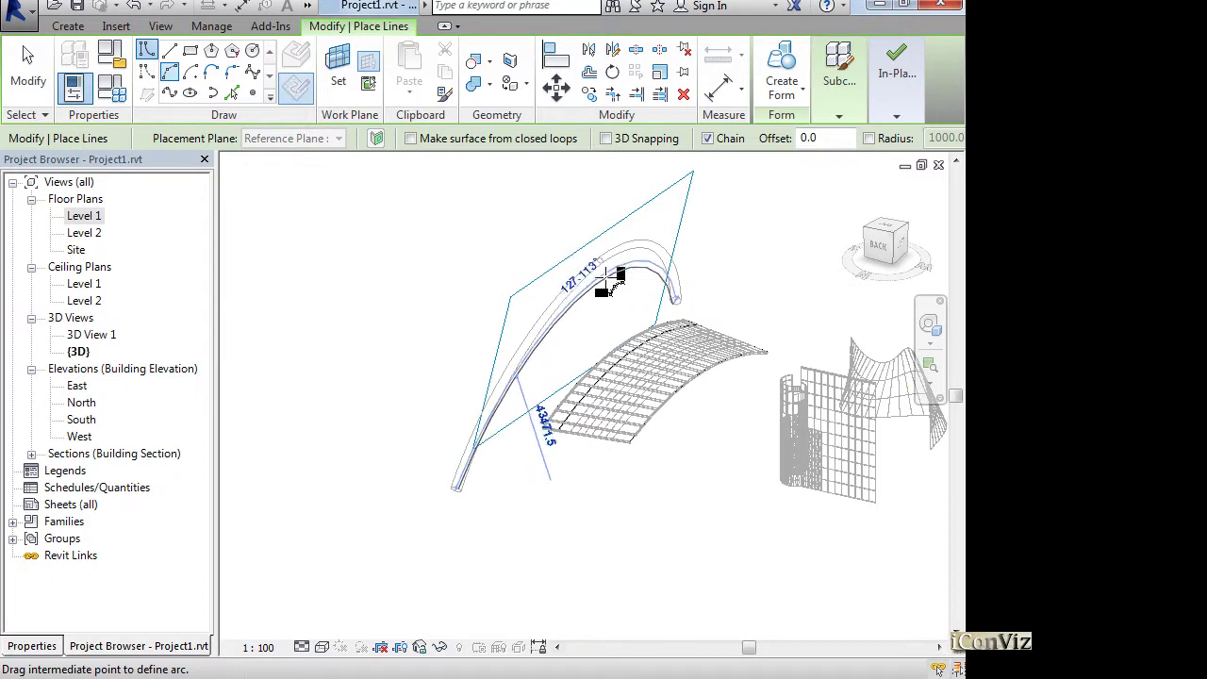
pyautogui.keyDown('shift'); pyautogui.moveTo(598, 293); pyautogui.dragTo(802, 300, button='middle'); pyautogui.keyUp('shift')
pyautogui.scroll(2, 571, 283)
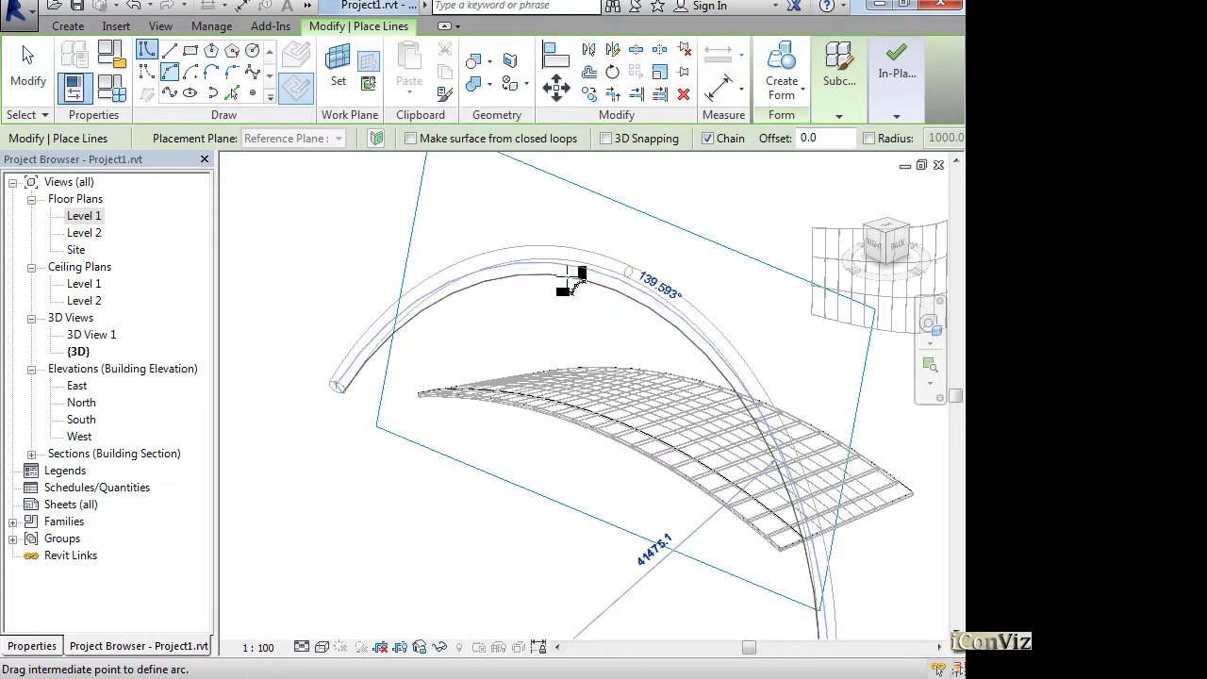
pyautogui.scroll(2, 594, 265)
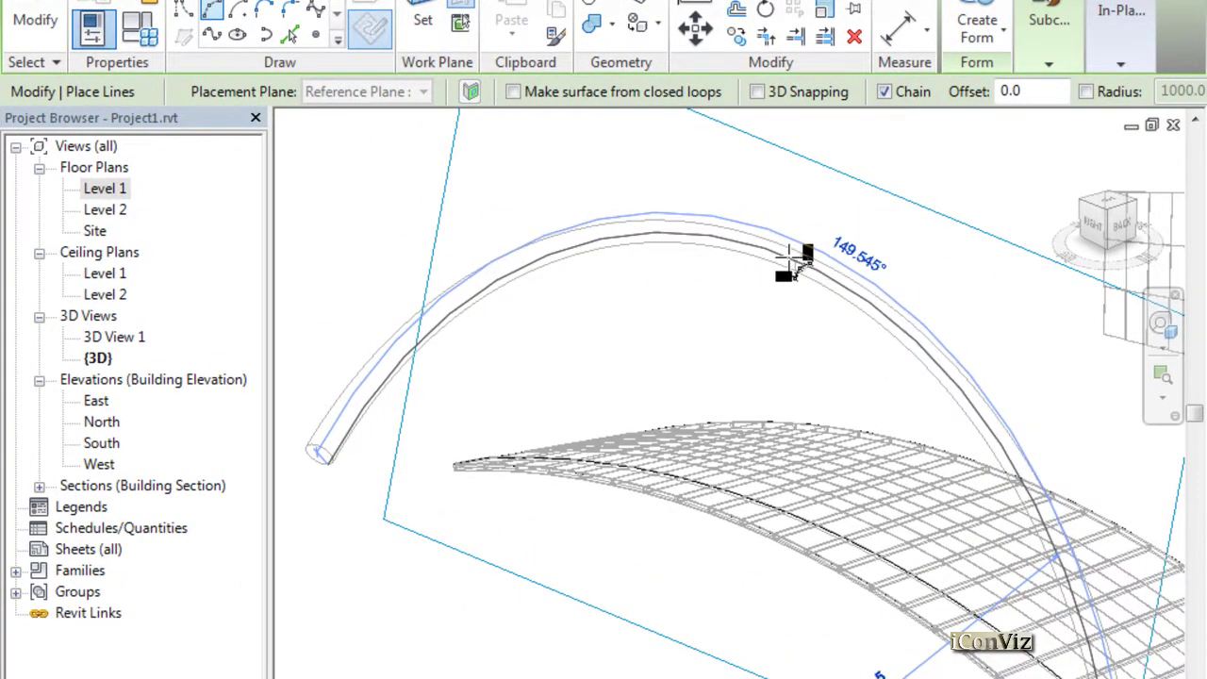
pyautogui.scroll(2, 789, 257)
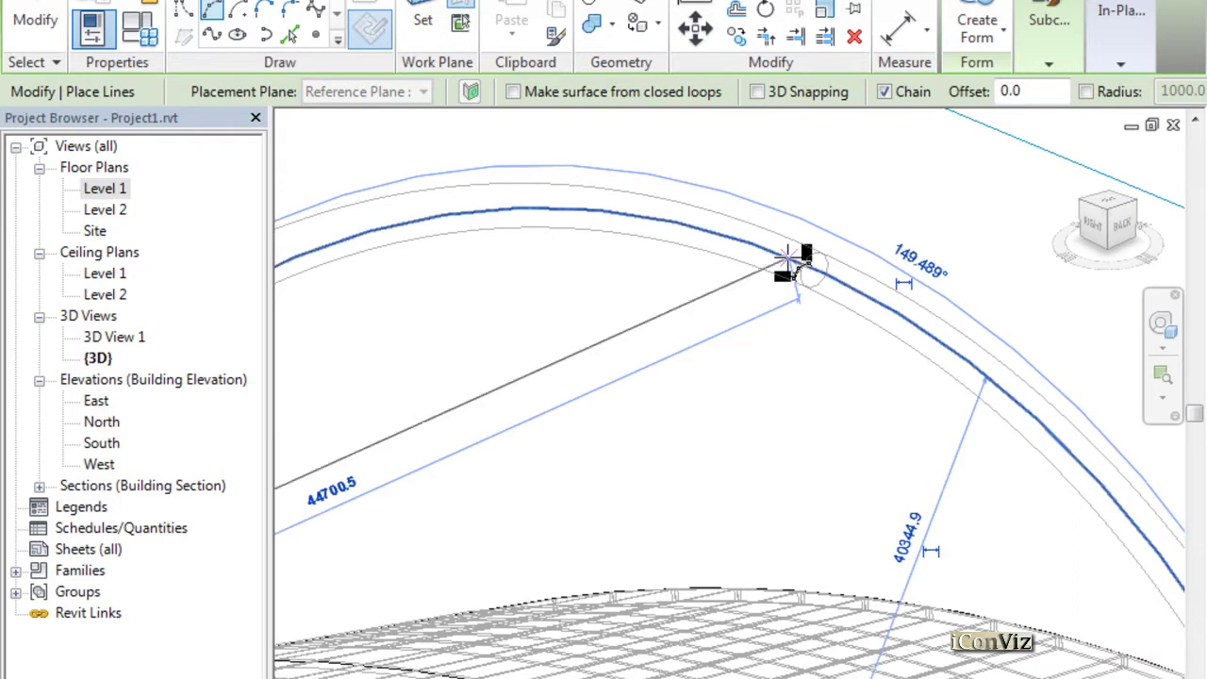
pyautogui.click(793, 260)
pyautogui.press('Escape')
pyautogui.press('Escape')
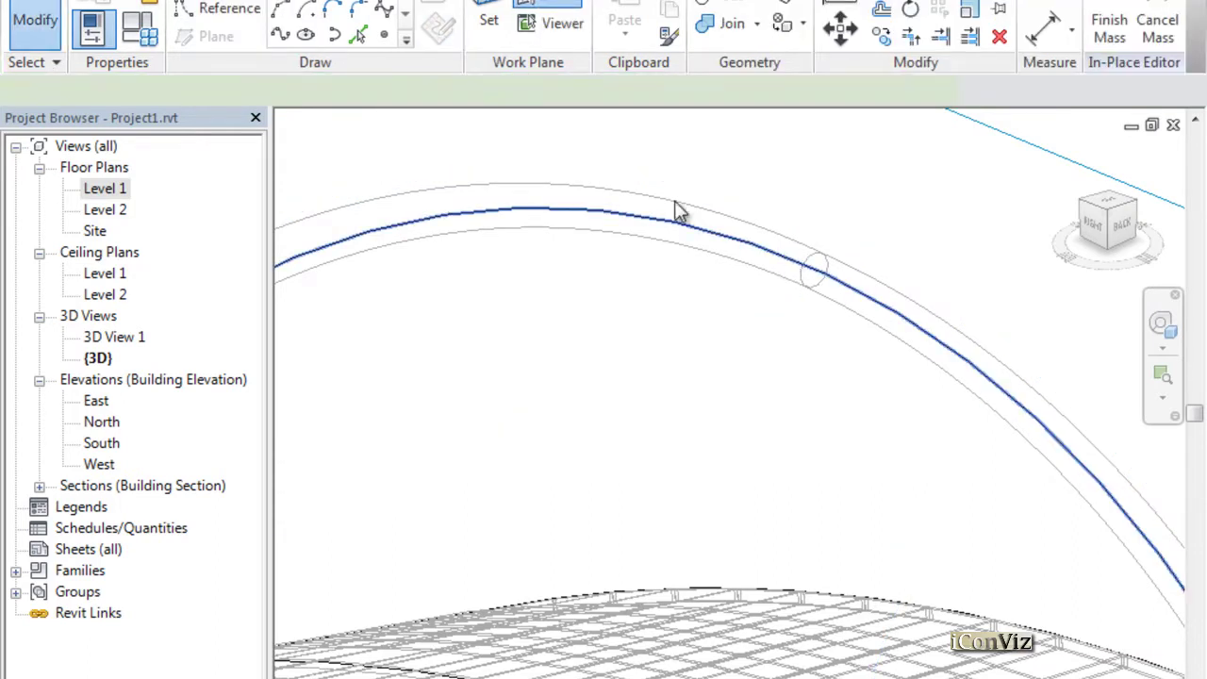
# - Select the new arc and examine from several sides how it follows the arch tube
pyautogui.click(736, 235)
pyautogui.scroll(-3, 717, 227)
pyautogui.moveTo(751, 272)
pyautogui.keyDown('shift'); pyautogui.mouseDown(button='middle')
pyautogui.moveTo(830, 329)
pyautogui.moveTo(768, 343)
pyautogui.moveTo(614, 233)
pyautogui.moveTo(555, 205)
pyautogui.moveTo(504, 202)
pyautogui.moveTo(704, 244)
pyautogui.moveTo(733, 283)
pyautogui.moveTo(739, 271)
pyautogui.mouseUp(button='middle'); pyautogui.keyUp('shift')
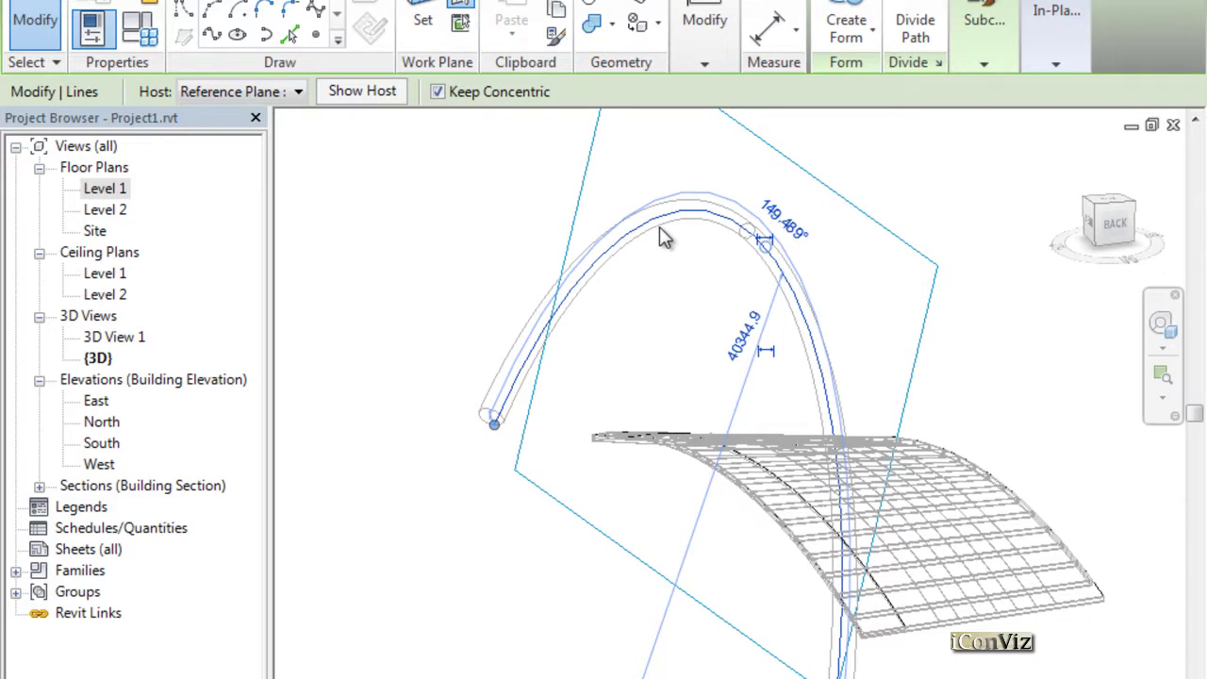
pyautogui.scroll(-2, 679, 189)
pyautogui.keyDown('shift'); pyautogui.moveTo(622, 392); pyautogui.dragTo(819, 545, button='middle'); pyautogui.keyUp('shift')
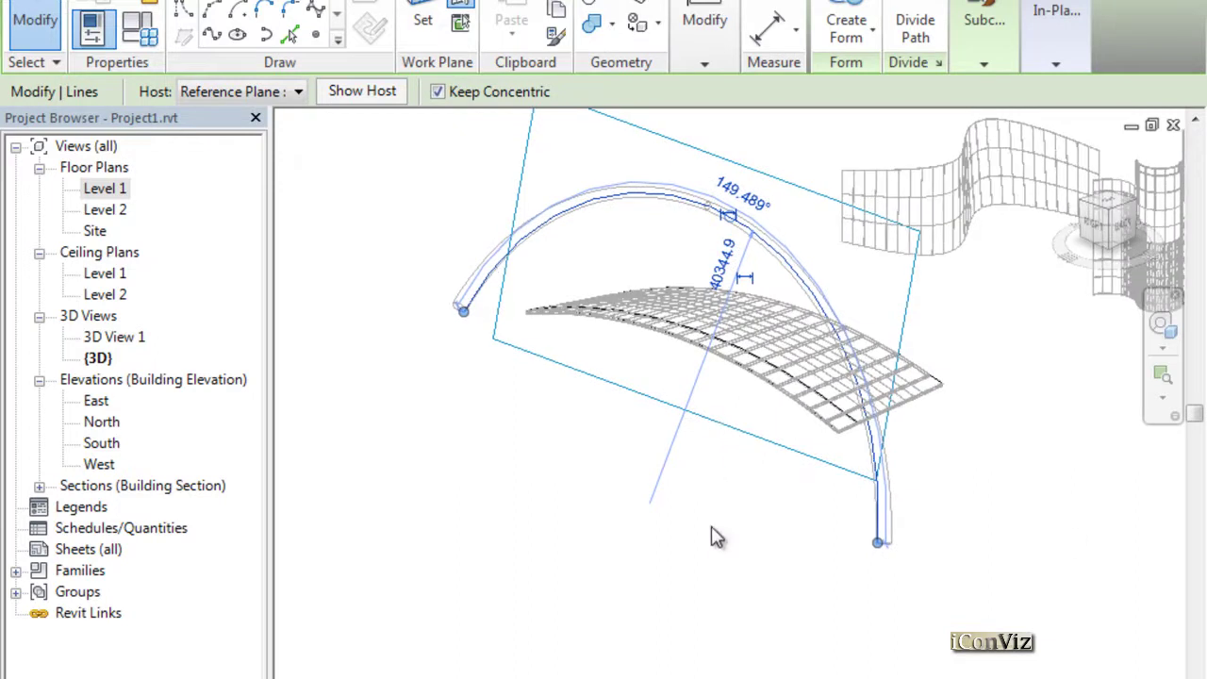
pyautogui.click(984, 462)
pyautogui.keyDown('shift'); pyautogui.moveTo(1013, 469); pyautogui.dragTo(739, 340, button='middle'); pyautogui.keyUp('shift')
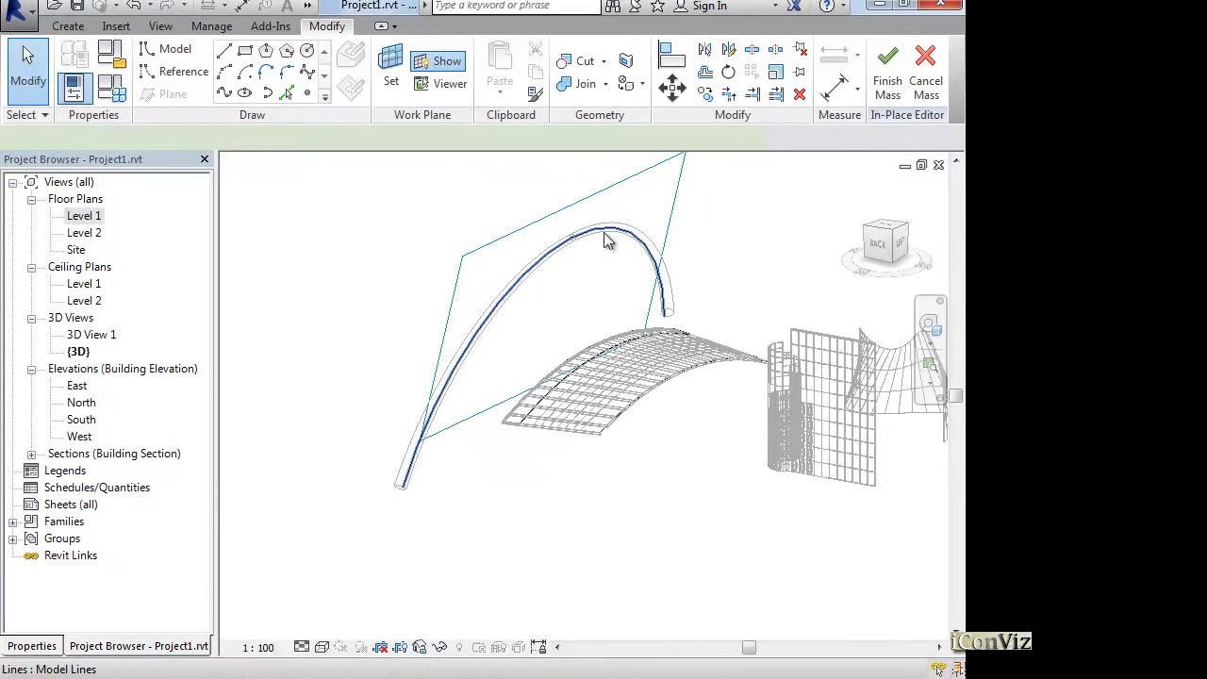
# - Create a form from the new arc and the outer curved edge of the bridge walkway
pyautogui.click(758, 218)
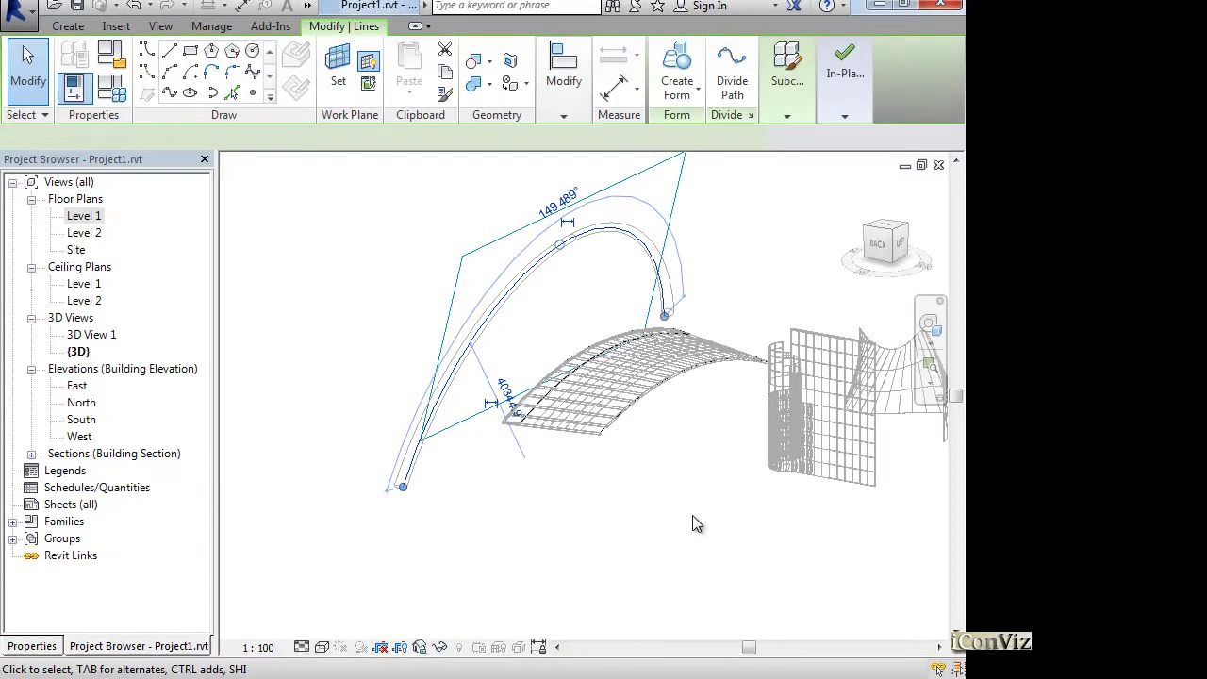
pyautogui.click(704, 359)
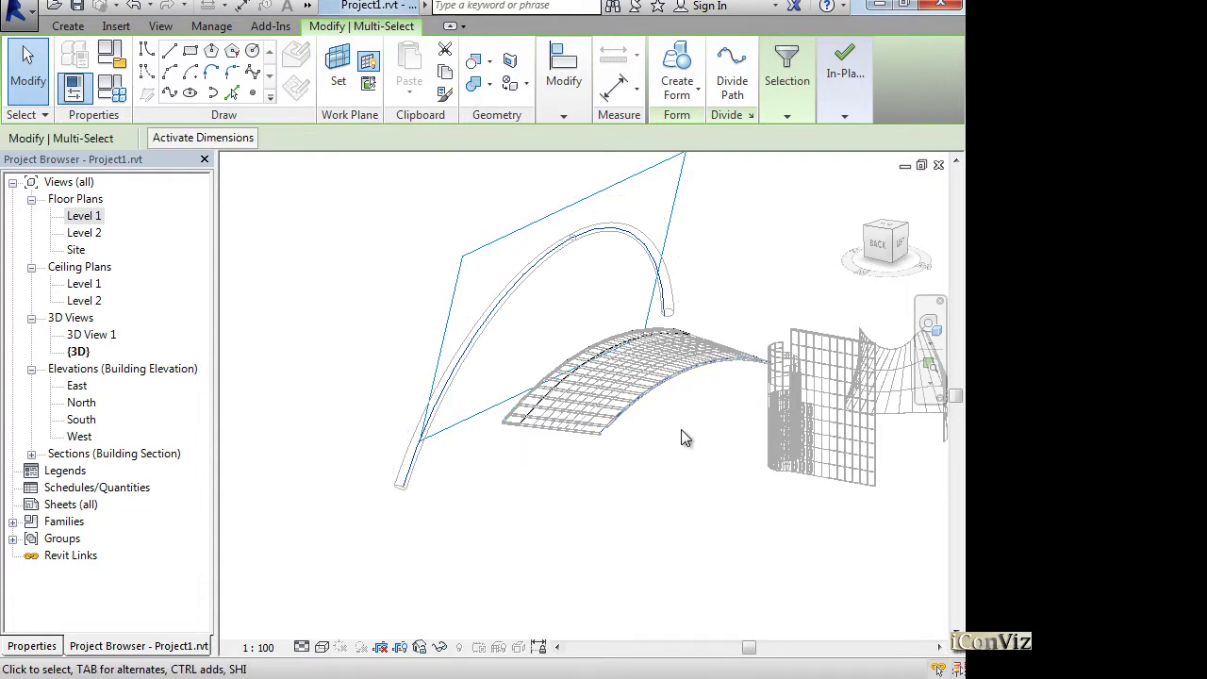
pyautogui.click(677, 64)
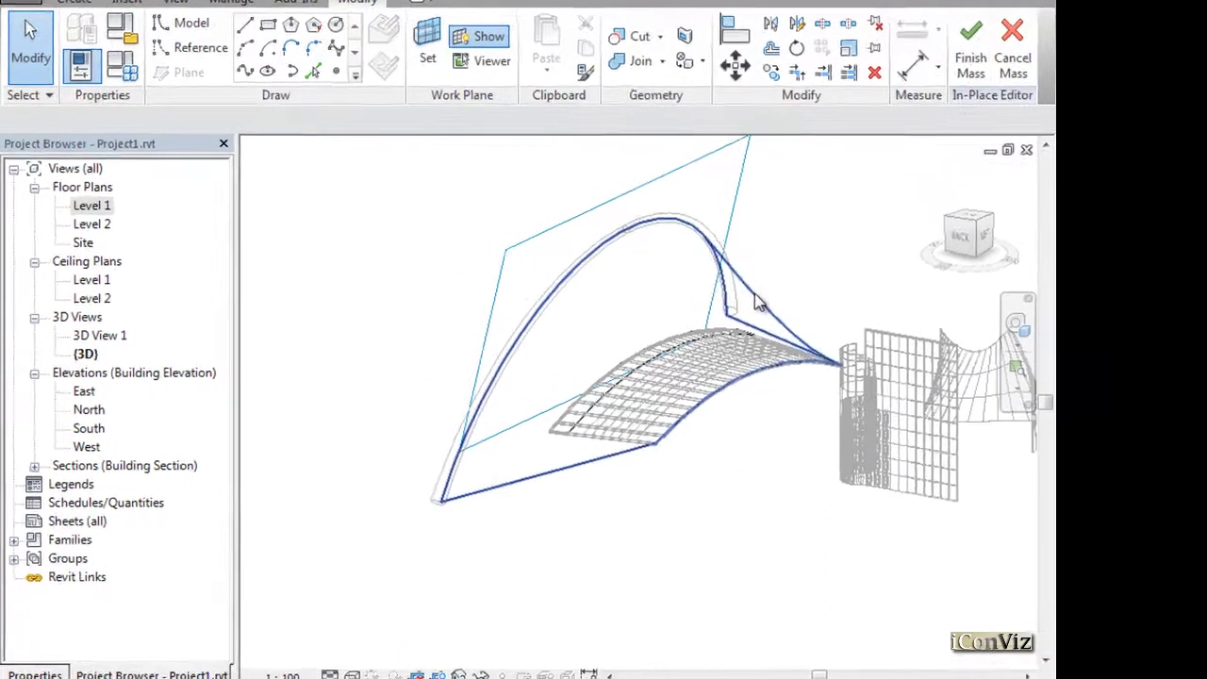
# - Restore the shaded display of the 3D view with the new form viewed from the opposite side and deselected
pyautogui.click(689, 291)
pyautogui.keyDown('shift'); pyautogui.moveTo(753, 287); pyautogui.dragTo(567, 363, button='middle'); pyautogui.keyUp('shift')
pyautogui.keyDown('shift'); pyautogui.moveTo(707, 371); pyautogui.dragTo(538, 375, button='middle'); pyautogui.keyUp('shift')
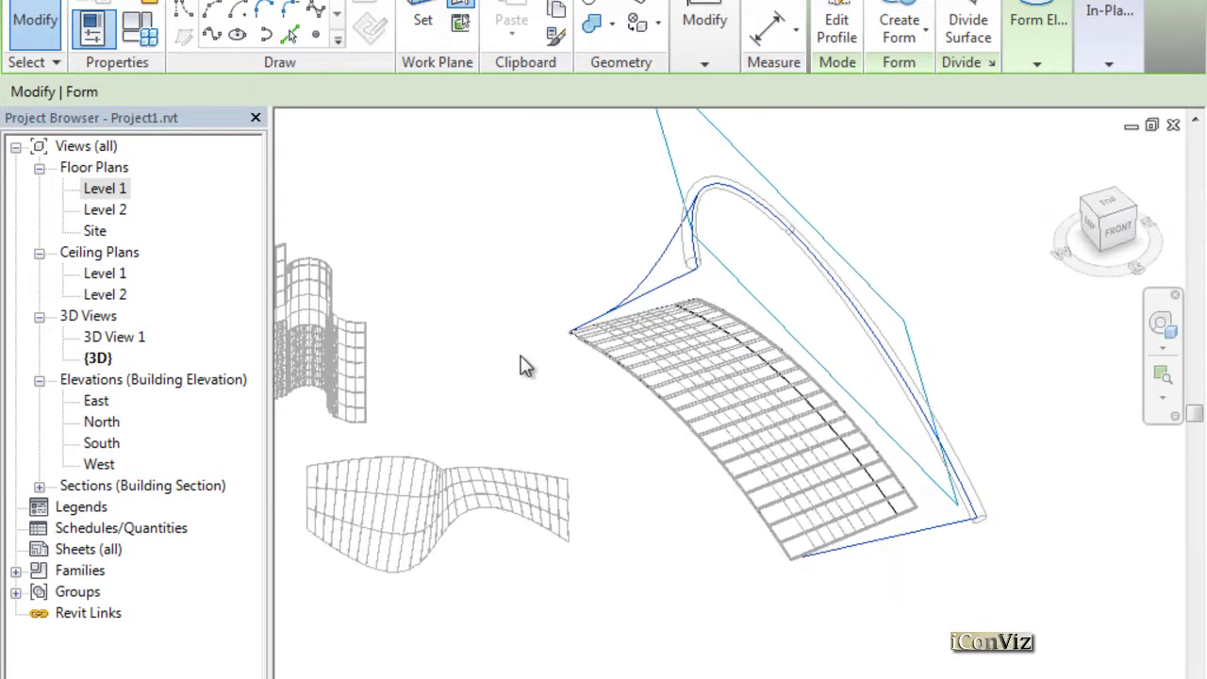
pyautogui.click(1038, 618)
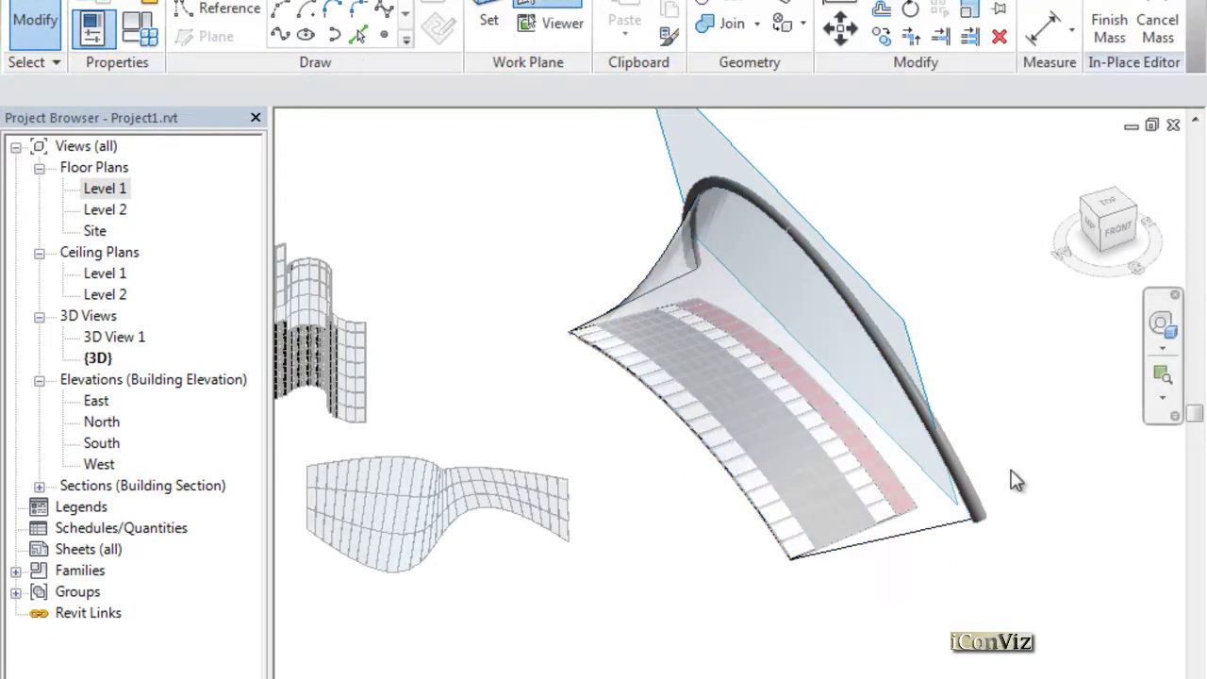
# - Finish the in-place mass containing the arch and the new surface form
pyautogui.click(663, 250)
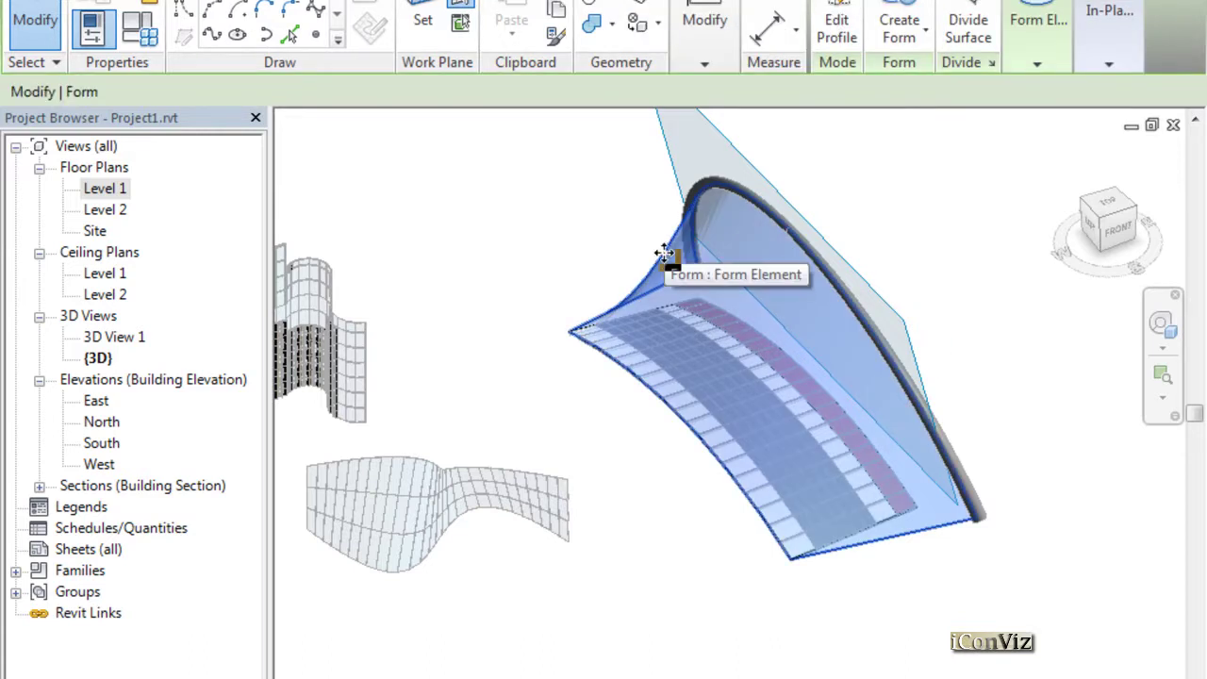
pyautogui.click(1110, 33)
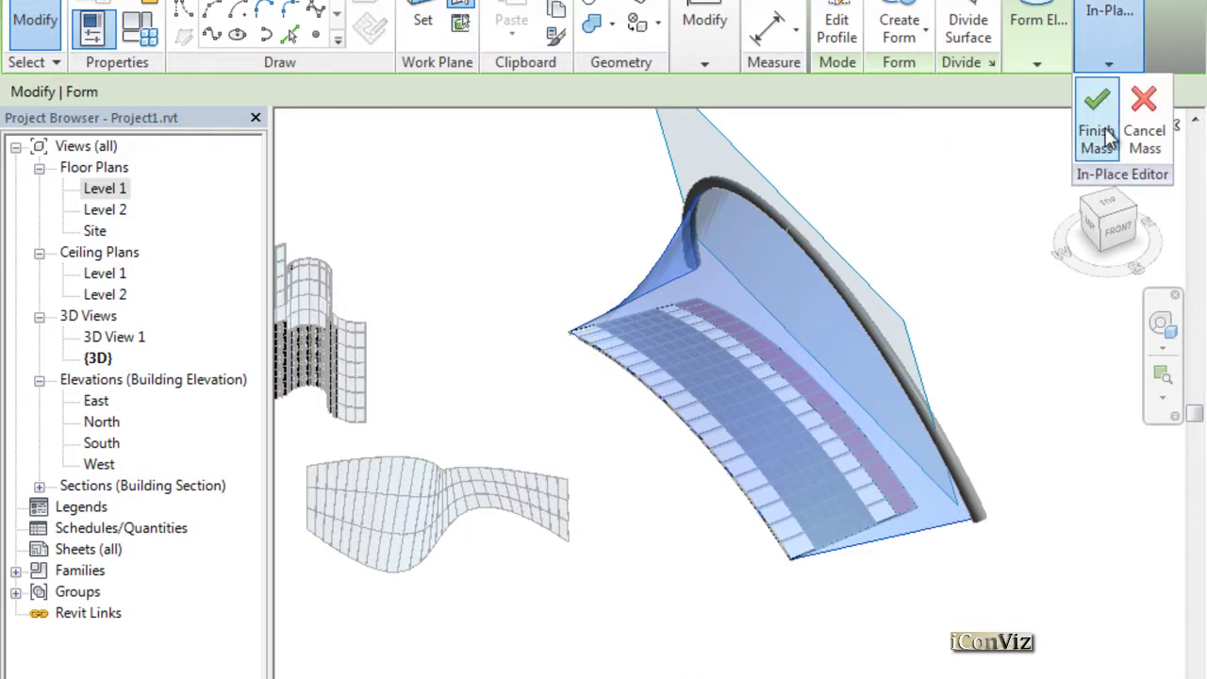
pyautogui.click(501, 251)
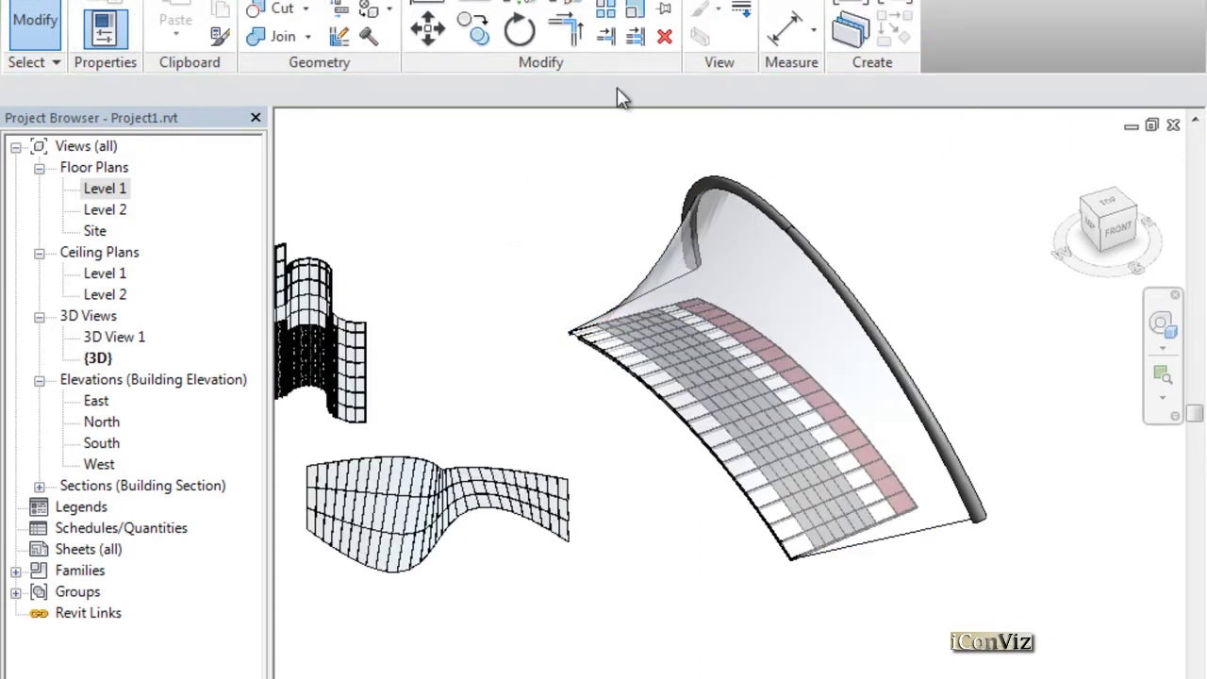
# - Create a 1500 x 3000mm Curtain System by face on the surface between the arch and the walkway edge
pyautogui.click(400, 1)
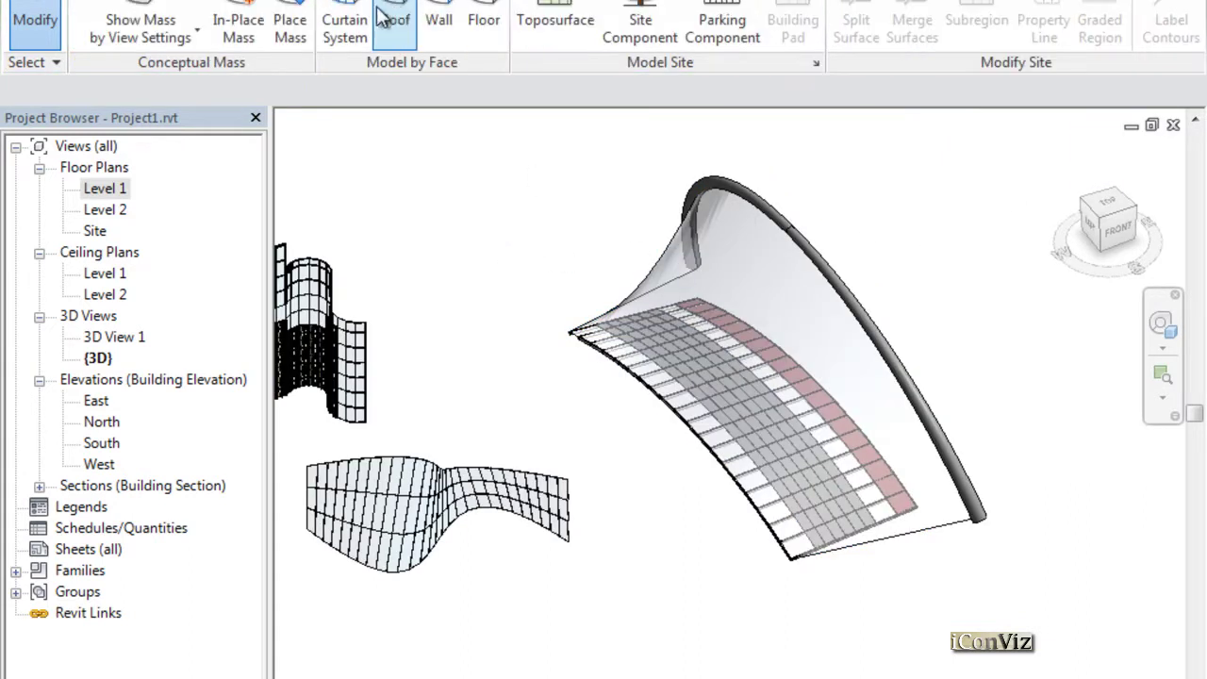
pyautogui.click(341, 27)
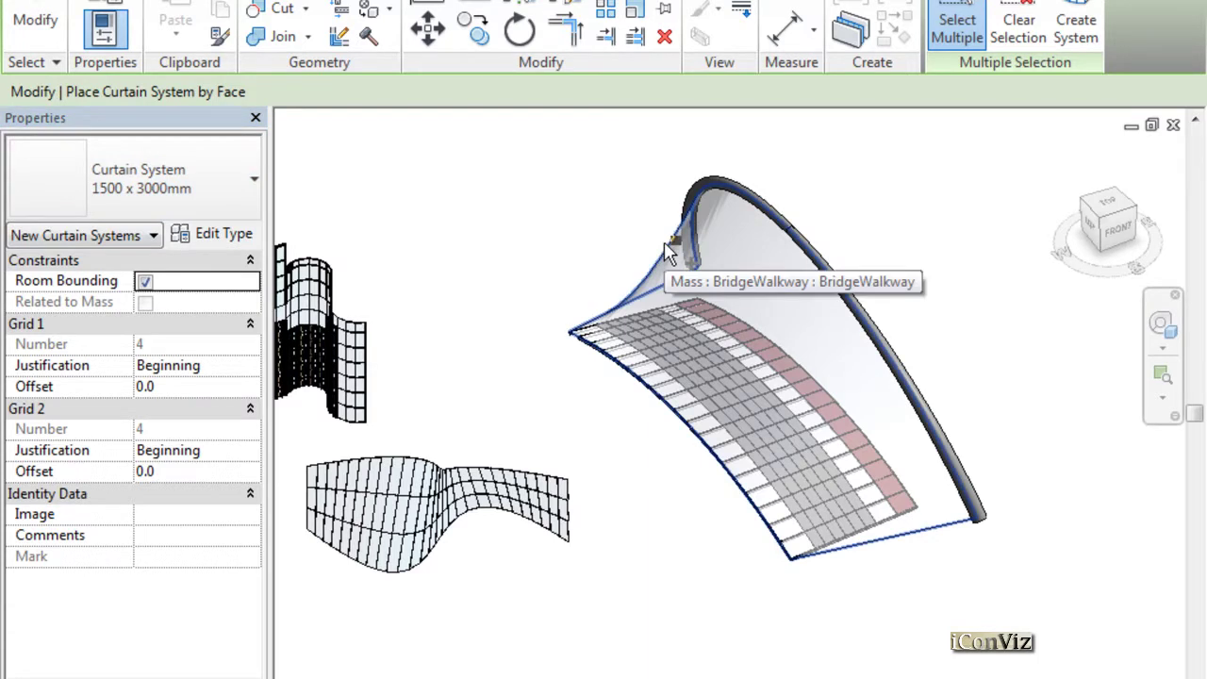
pyautogui.click(222, 200)
pyautogui.click(237, 207)
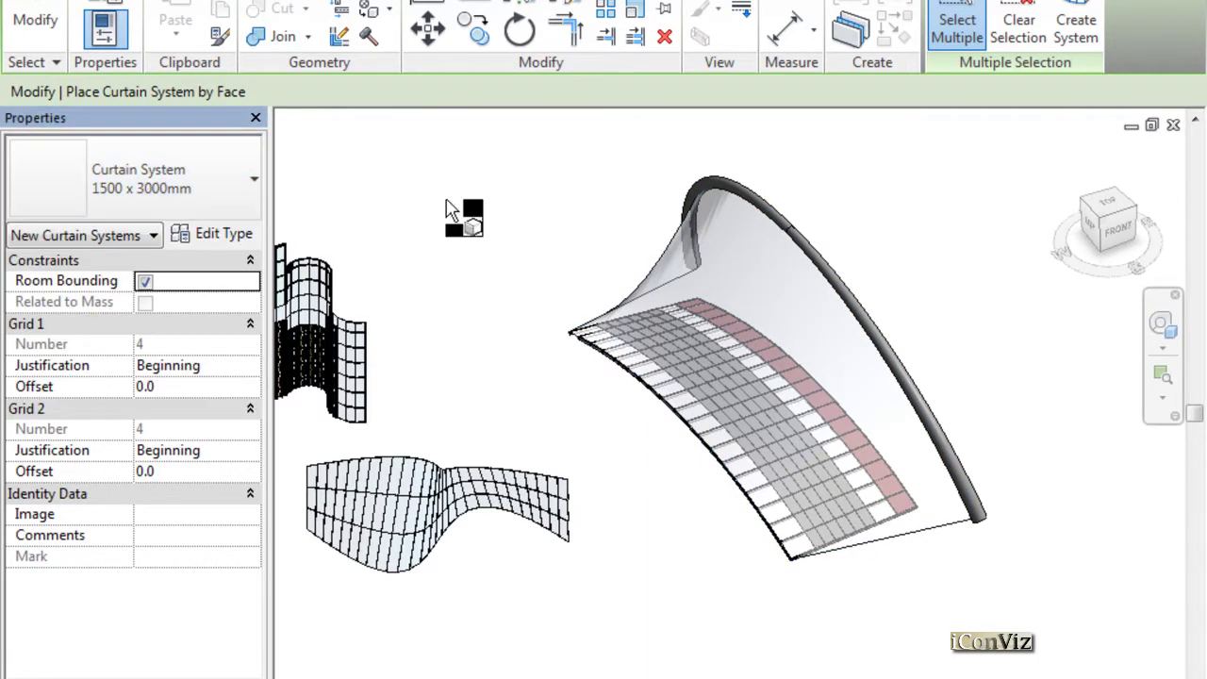
pyautogui.click(671, 239)
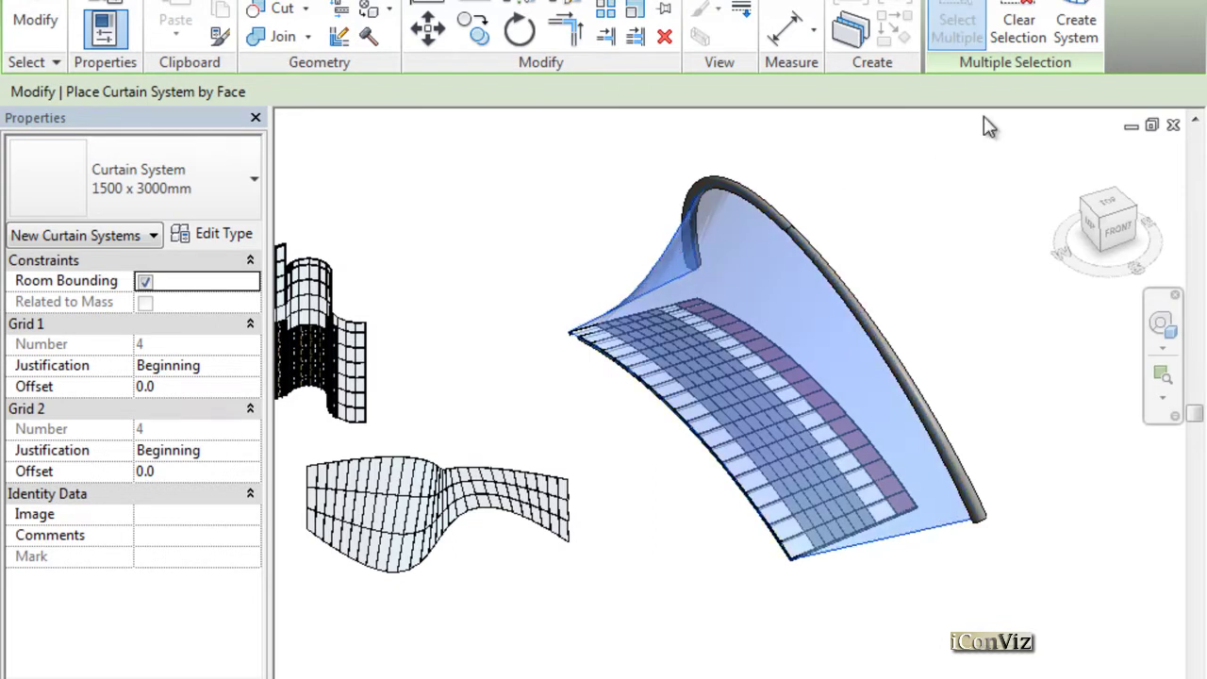
pyautogui.click(1076, 31)
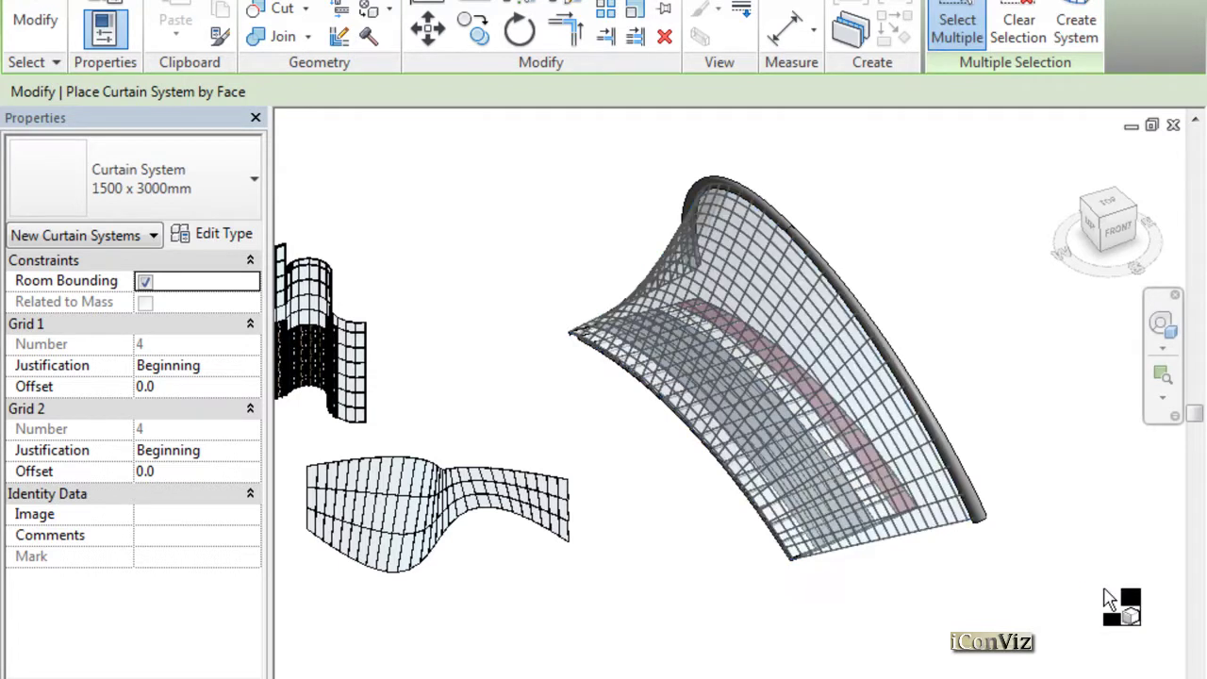
pyautogui.press('Escape')
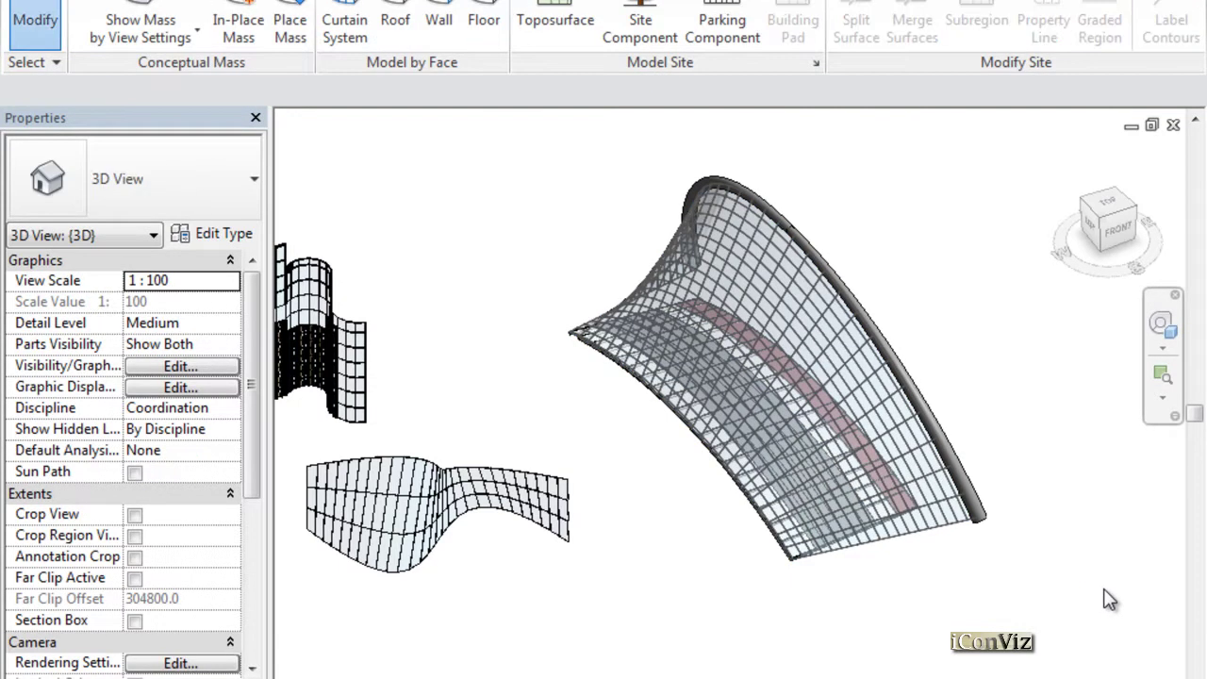
# - Turn off the Mass category's visibility in the 3D view
pyautogui.press('v')
pyautogui.press('v')
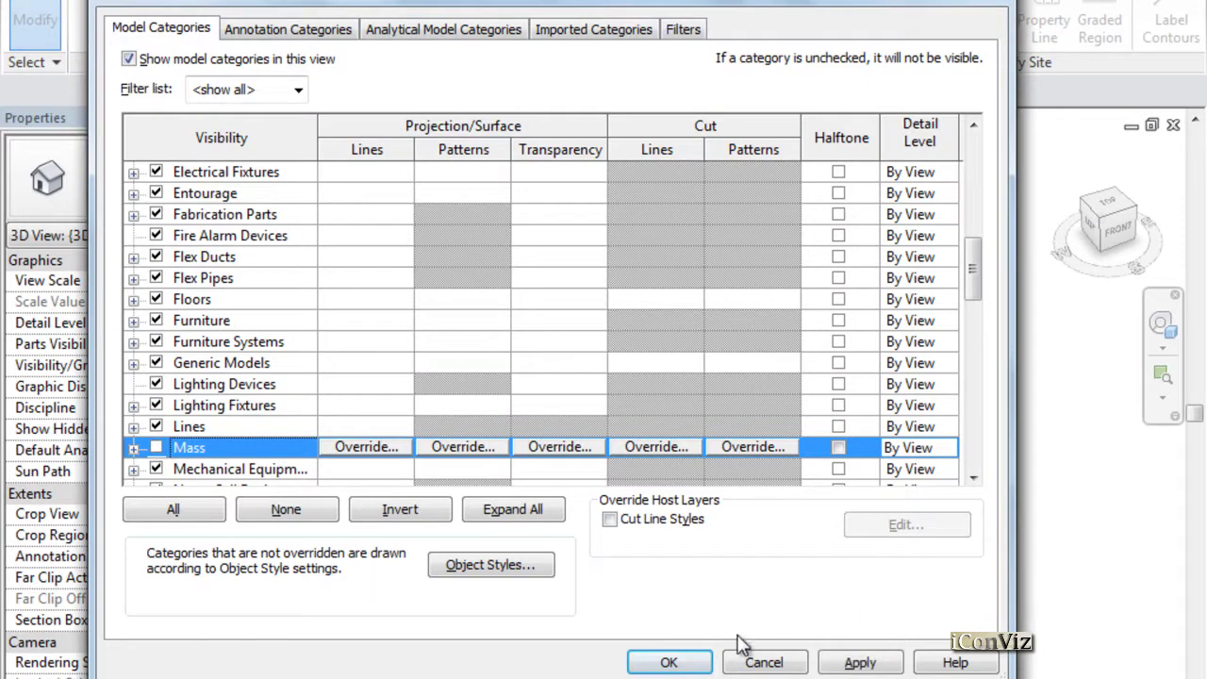
pyautogui.click(687, 663)
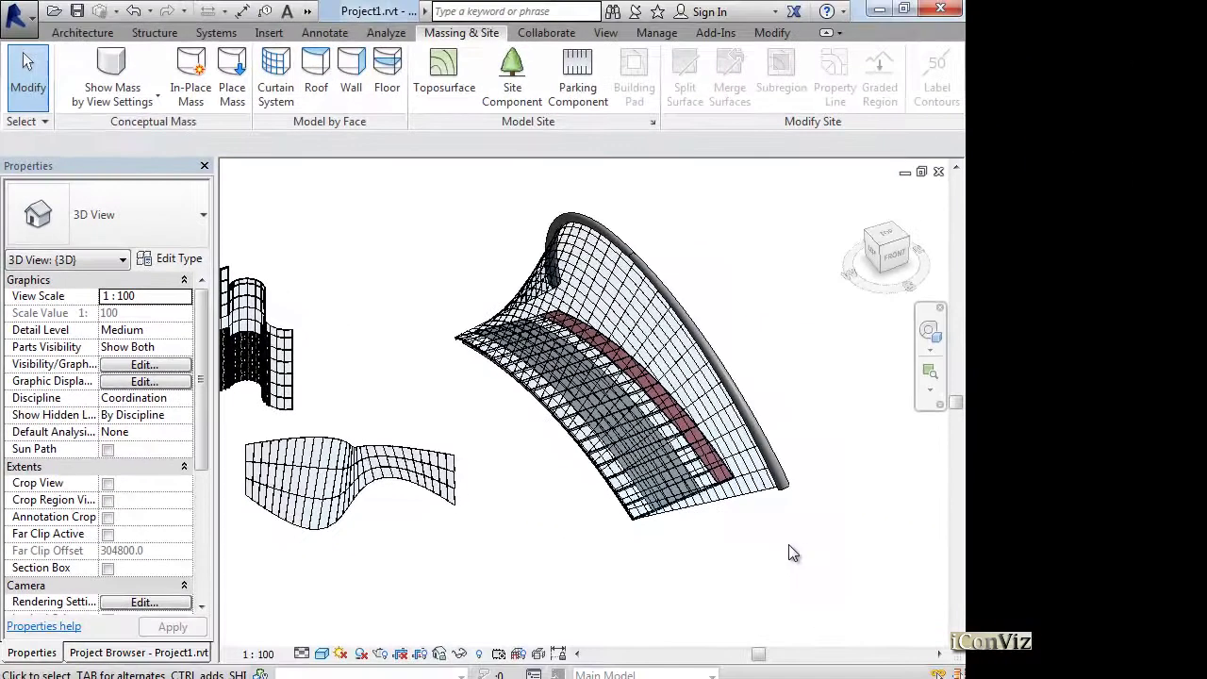
# - Duplicate the type of the curtain system between the arch and the walkway edge, naming the new type Cables
pyautogui.scroll(3, 943, 577)
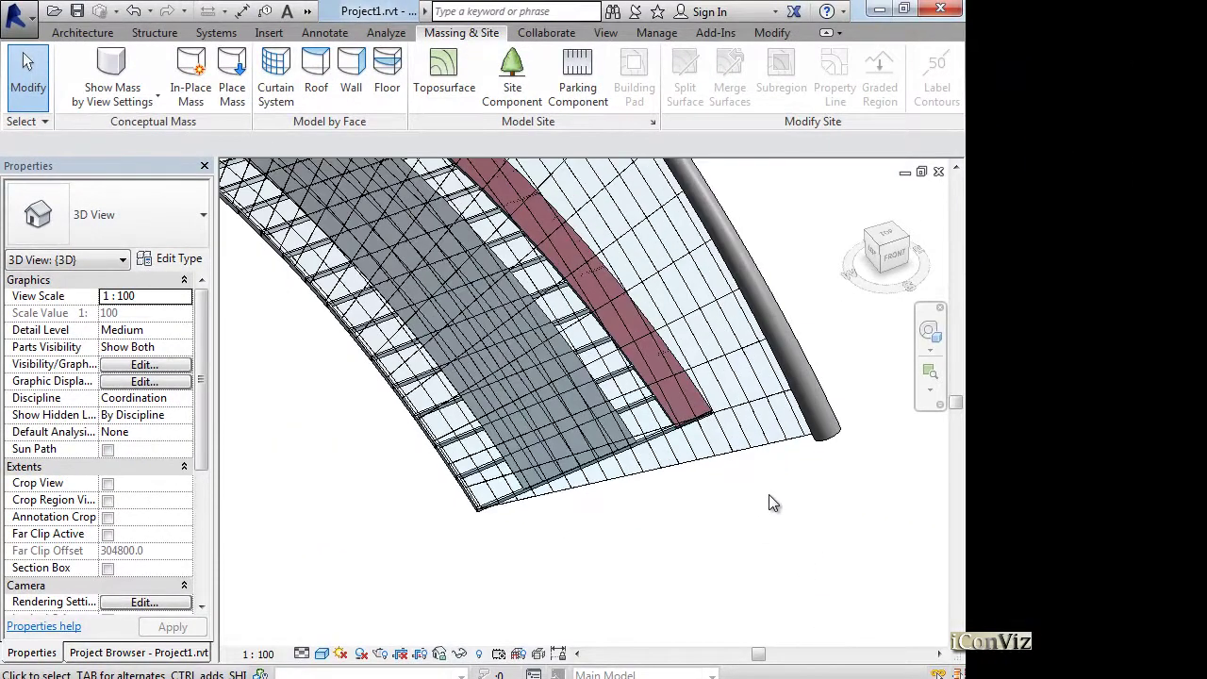
pyautogui.click(799, 450)
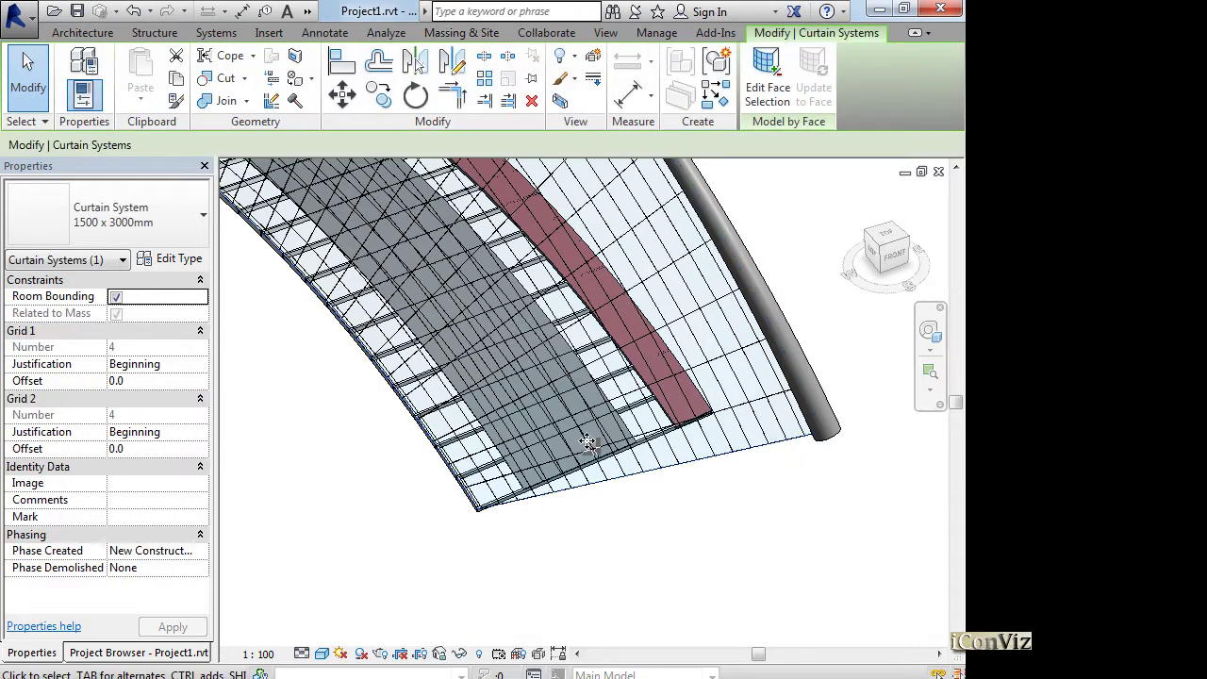
pyautogui.click(181, 258)
pyautogui.moveTo(898, 106); pyautogui.dragTo(697, 70)
pyautogui.moveTo(393, 205); pyautogui.dragTo(310, 195)
pyautogui.moveTo(762, 240); pyautogui.dragTo(645, 237)
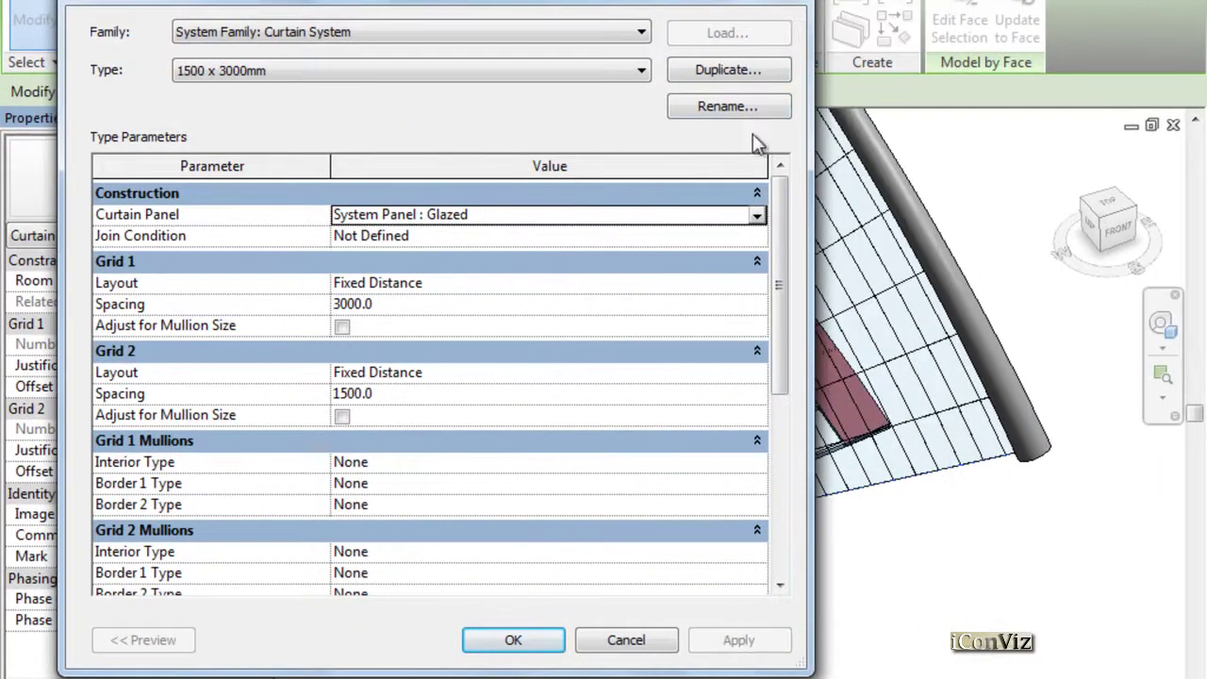
pyautogui.click(745, 75)
pyautogui.write('Cables')
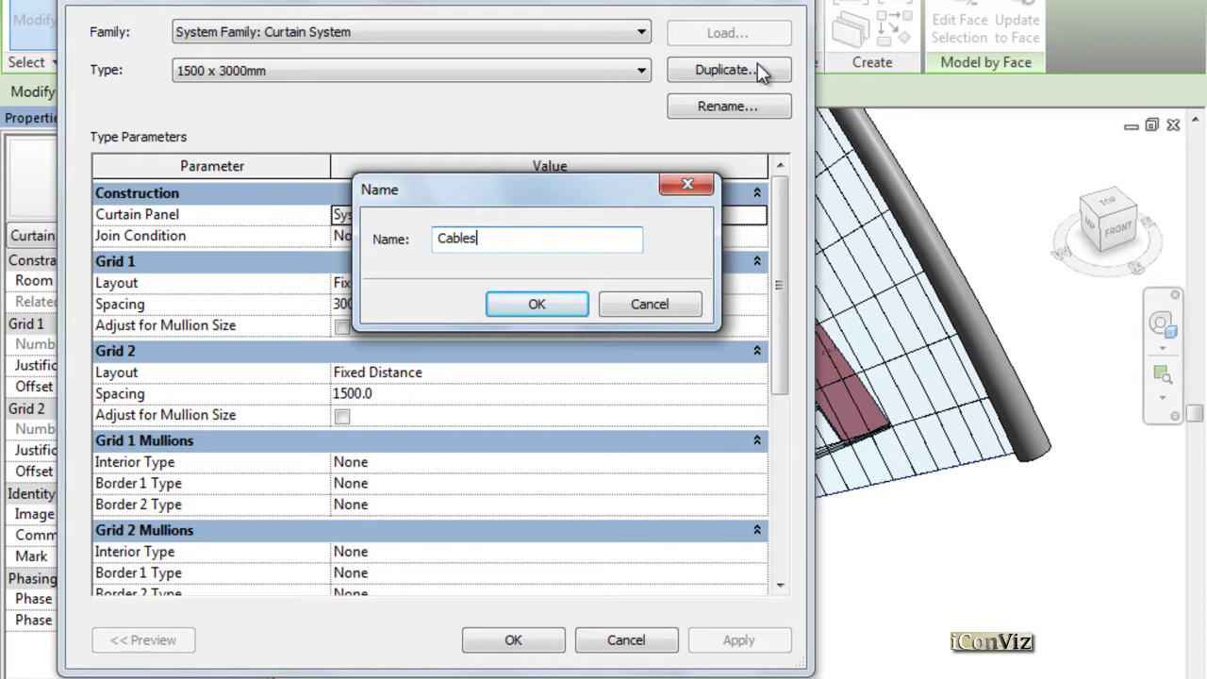
pyautogui.press('Return')
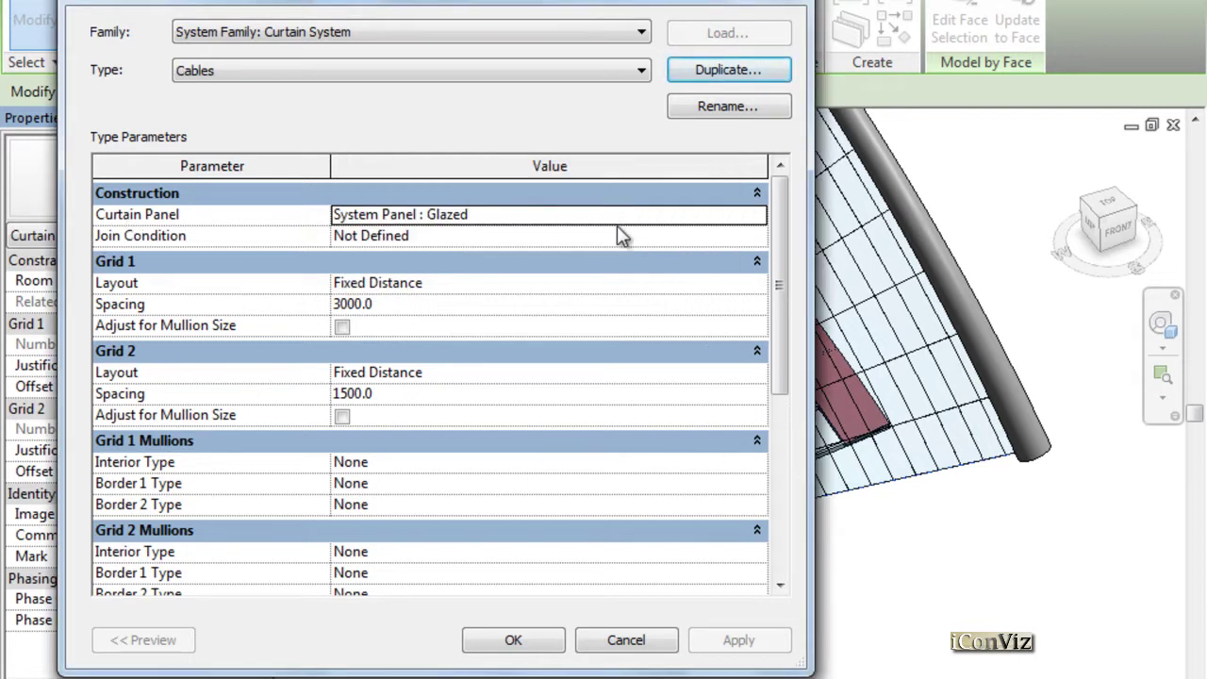
# - Try setting the Cables type's Curtain Panel to None and check the effect on the bridge surface
pyautogui.click(757, 216)
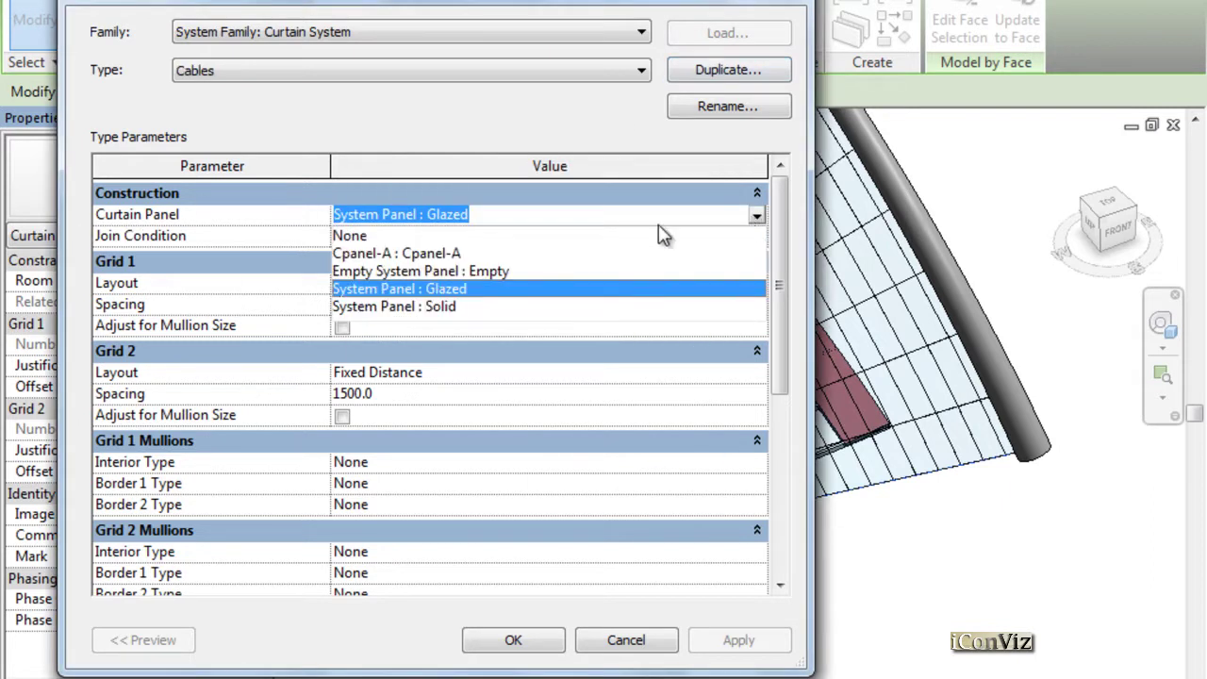
pyautogui.click(358, 236)
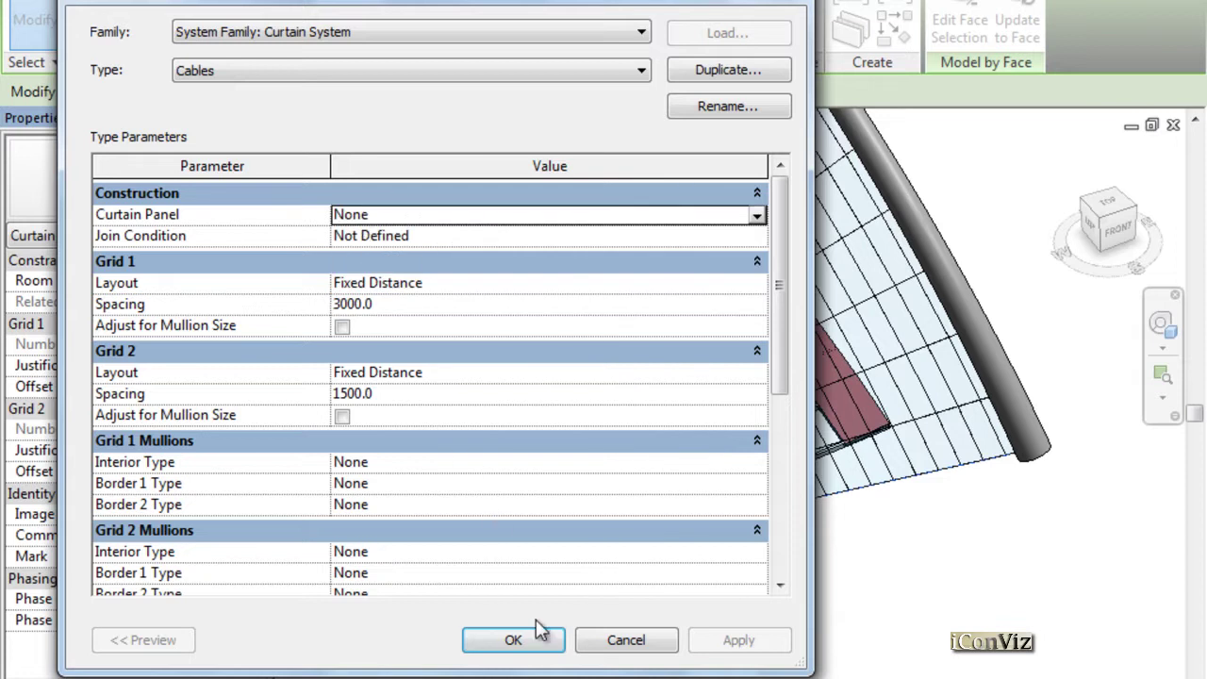
pyautogui.press('Return')
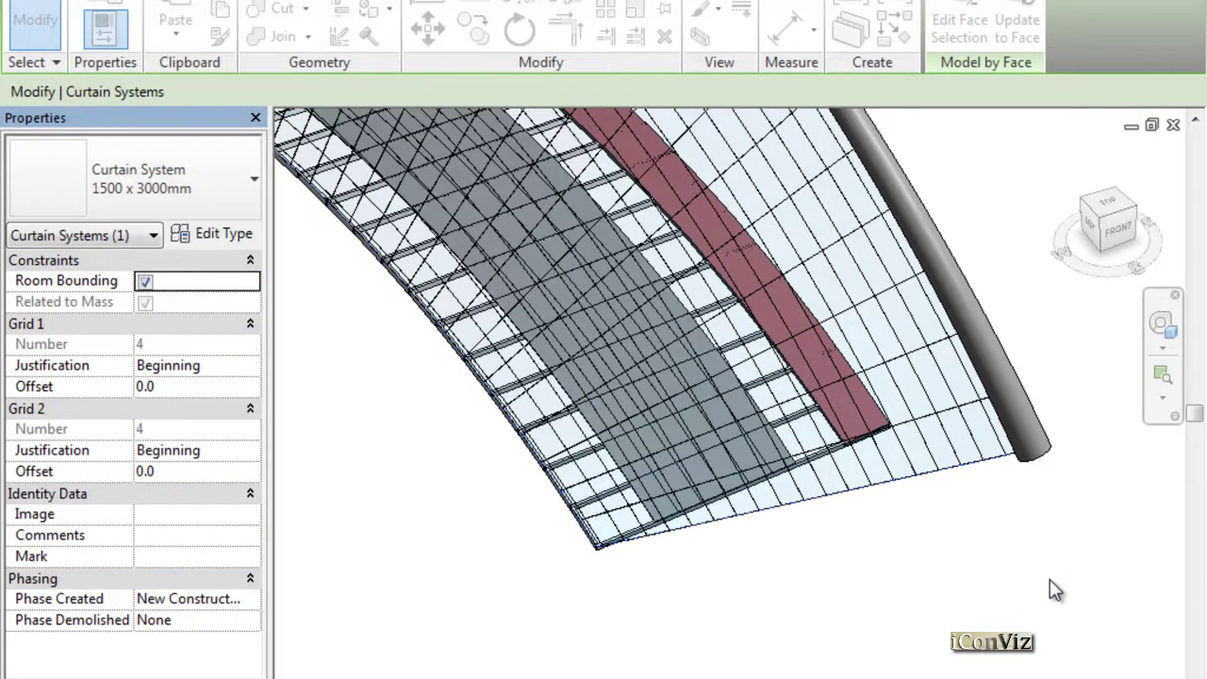
pyautogui.click(1028, 523)
pyautogui.scroll(5, 1014, 471)
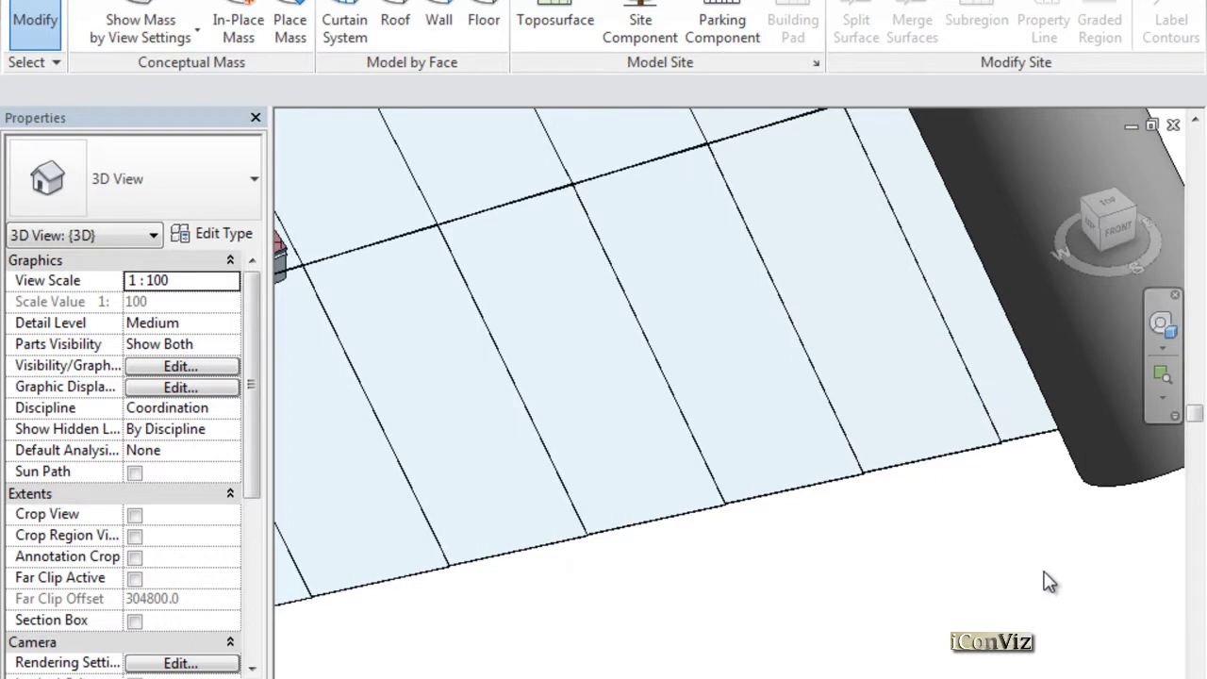
pyautogui.scroll(-4, 910, 562)
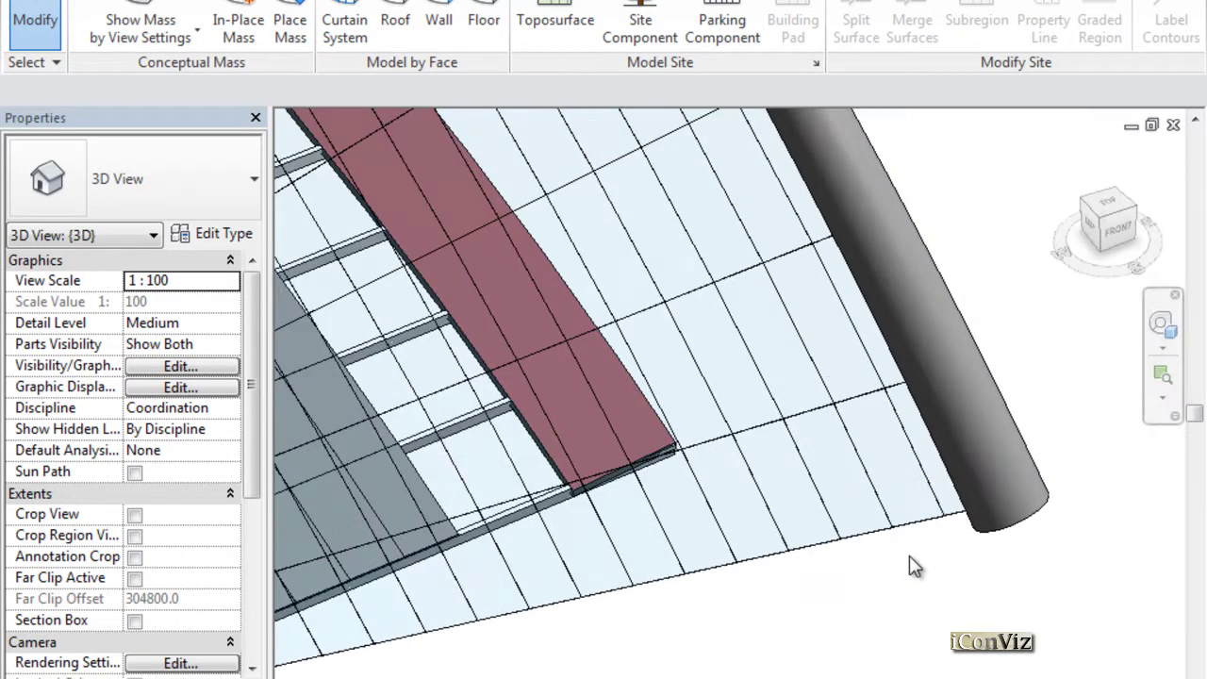
pyautogui.scroll(-3, 1050, 370)
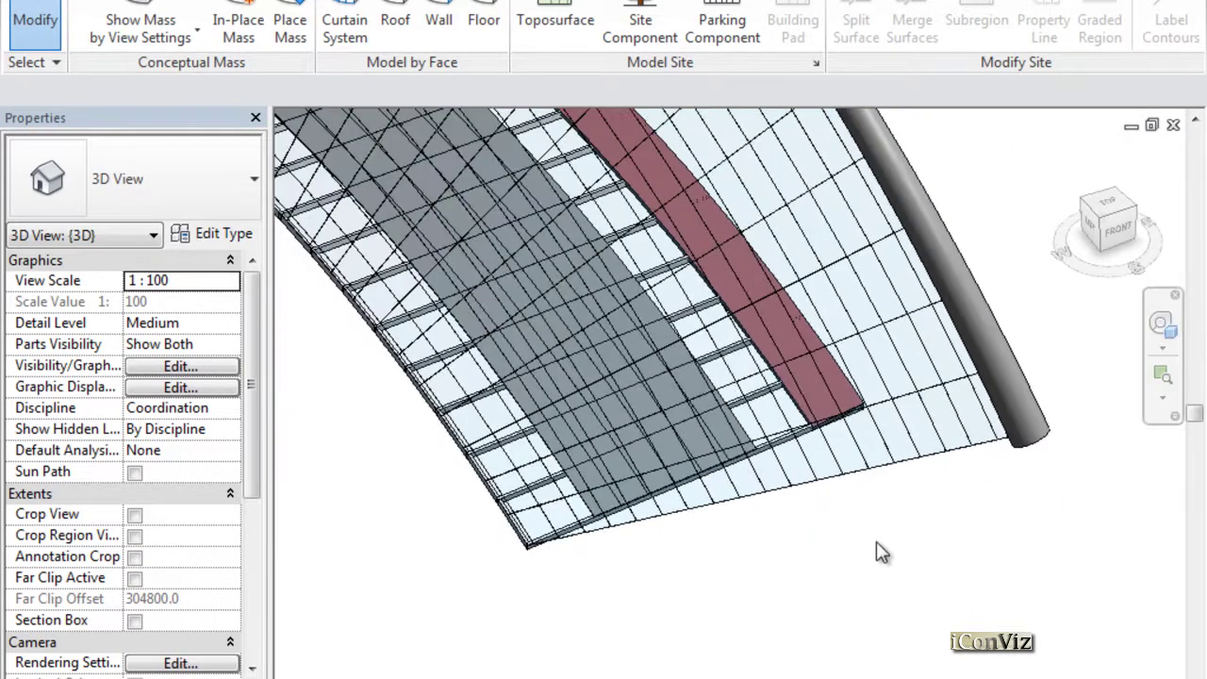
pyautogui.moveTo(834, 525); pyautogui.dragTo(966, 356)
pyautogui.moveTo(779, 350); pyautogui.dragTo(717, 499)
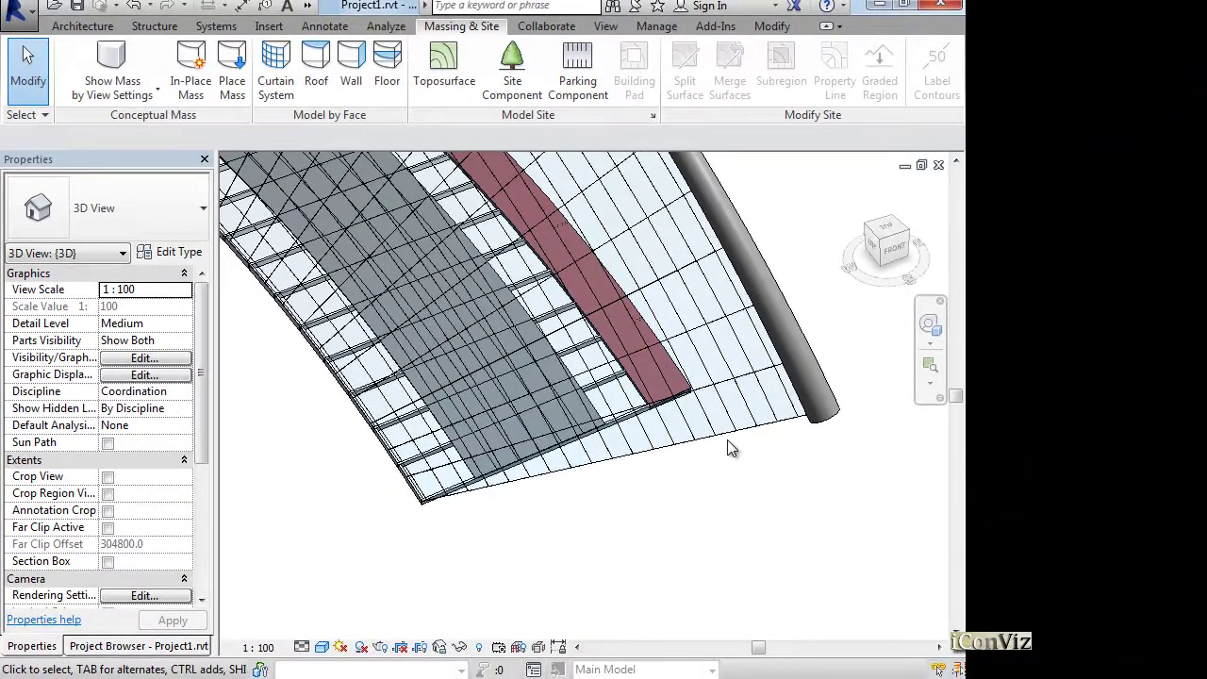
# - Set the Curtain Panel of the Cables curtain system type to Empty System Panel : Empty
pyautogui.click(734, 446)
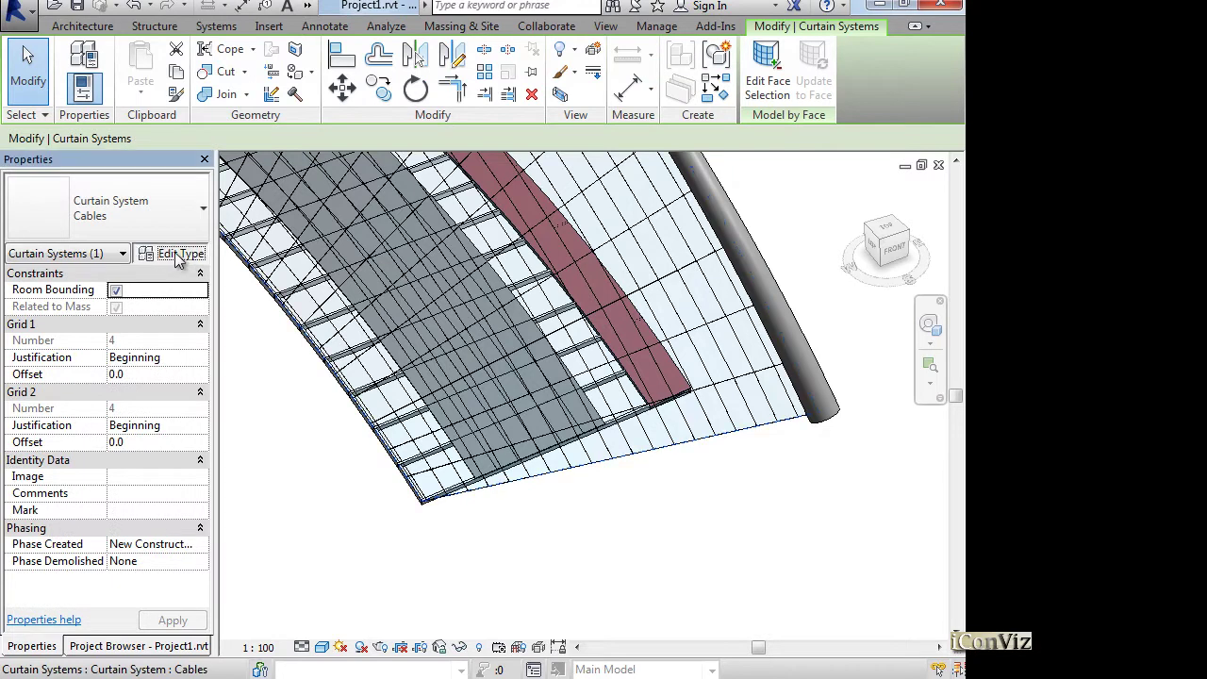
pyautogui.click(174, 251)
pyautogui.click(603, 244)
pyautogui.click(605, 237)
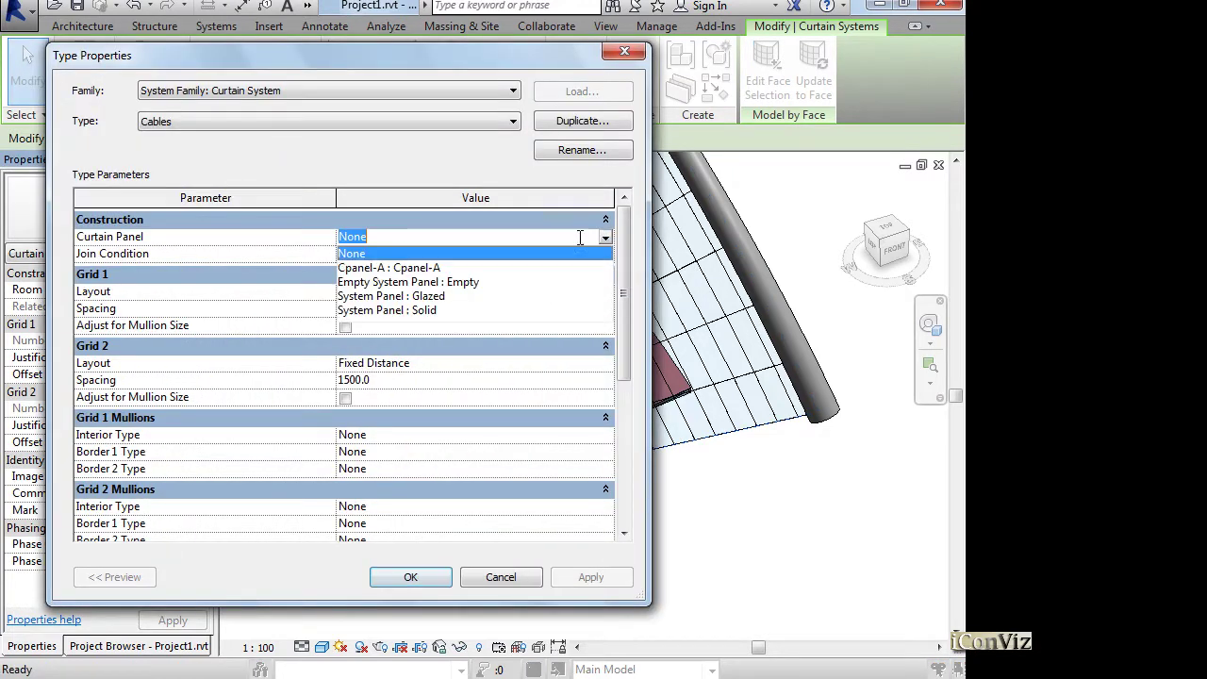
pyautogui.click(427, 283)
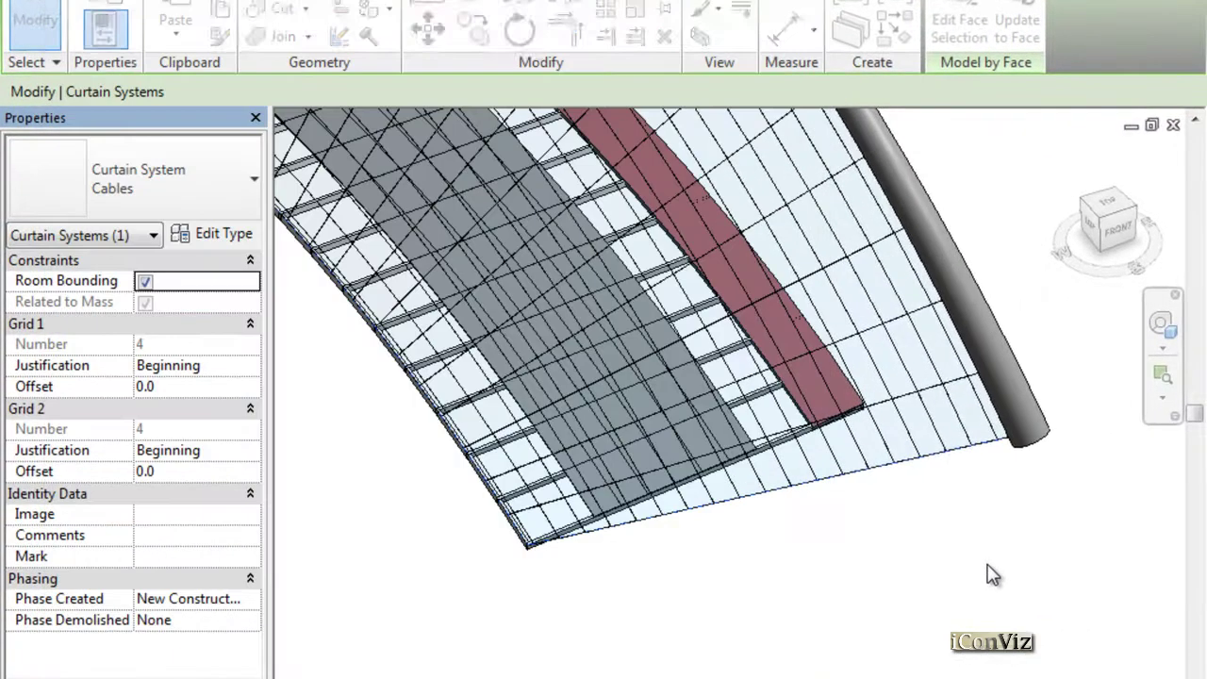
pyautogui.click(990, 573)
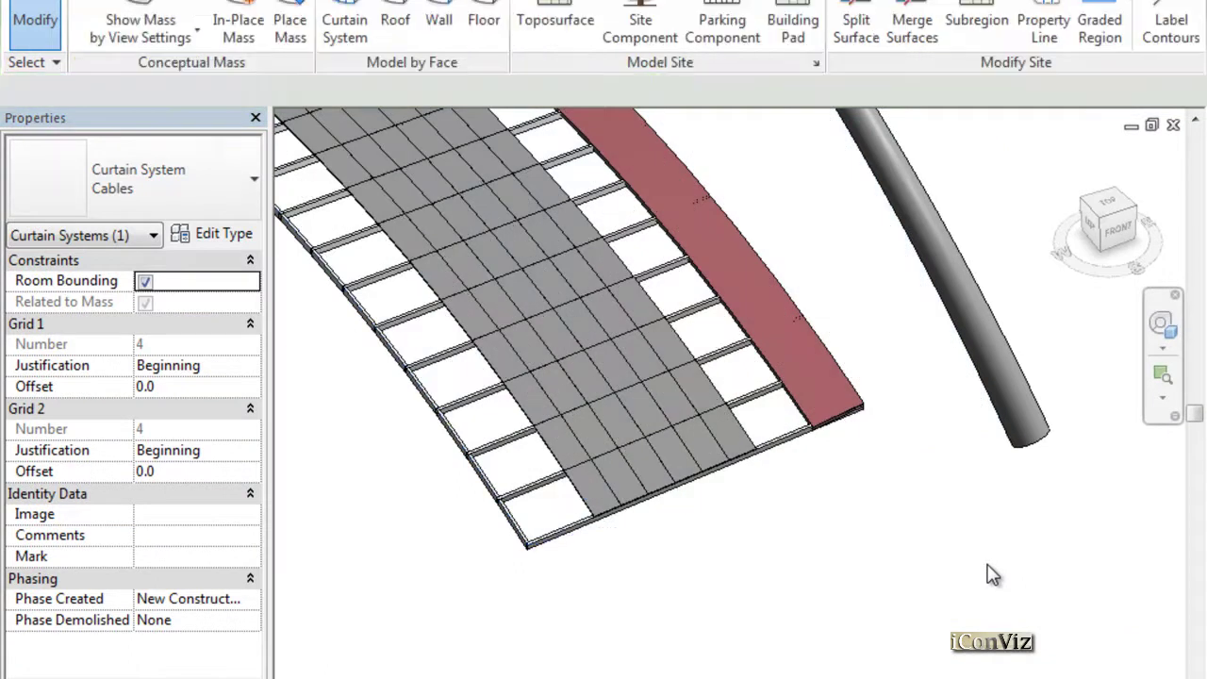
# - Try assigning Circular Mullion : 25mm Radius as the Grid 2 Border 1 mullion of the Cables type
pyautogui.click(958, 459)
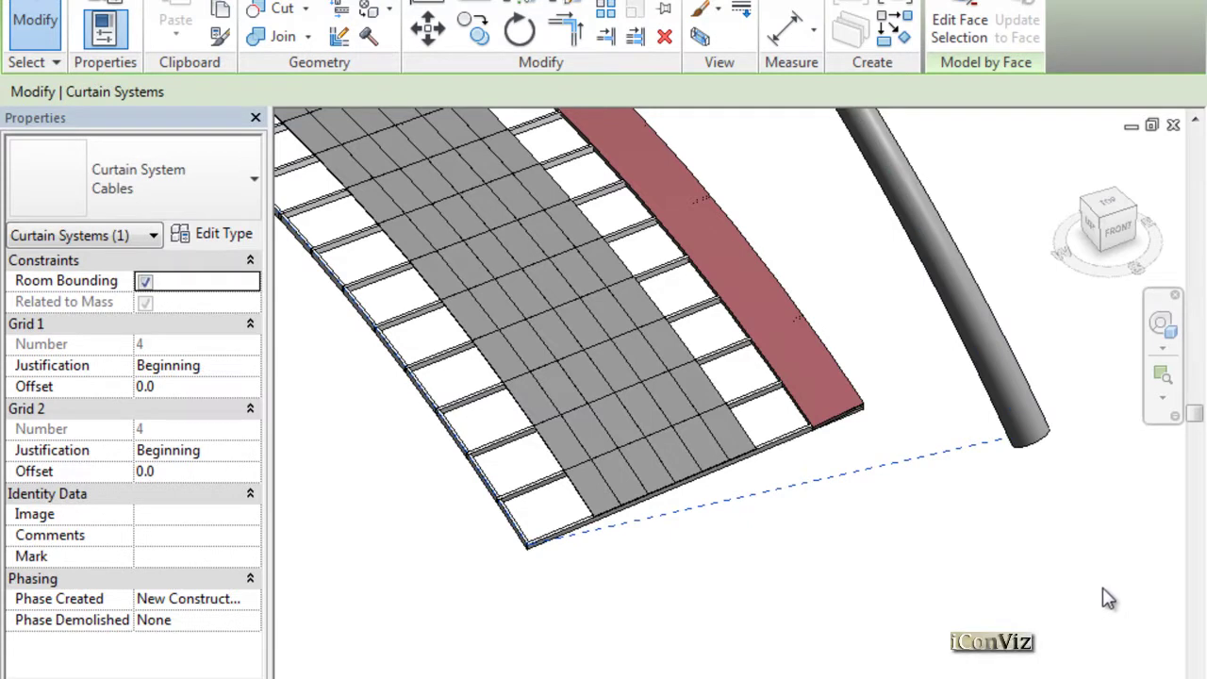
pyautogui.click(937, 541)
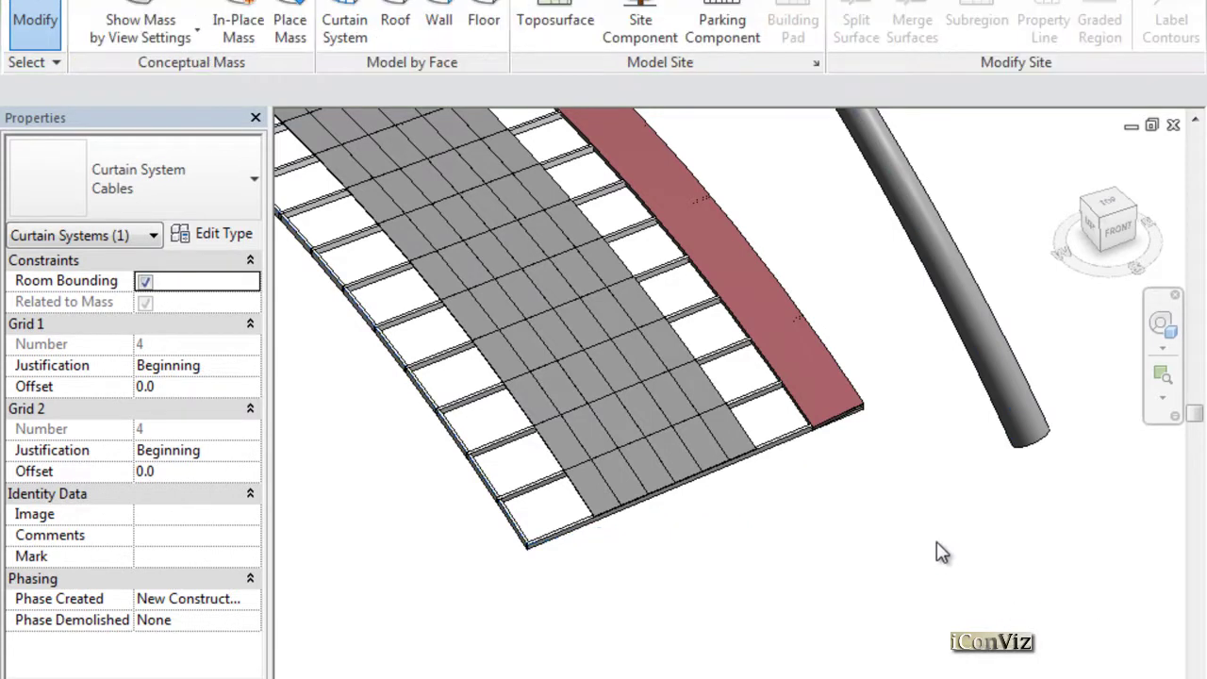
pyautogui.click(961, 449)
pyautogui.scroll(-3, 1109, 543)
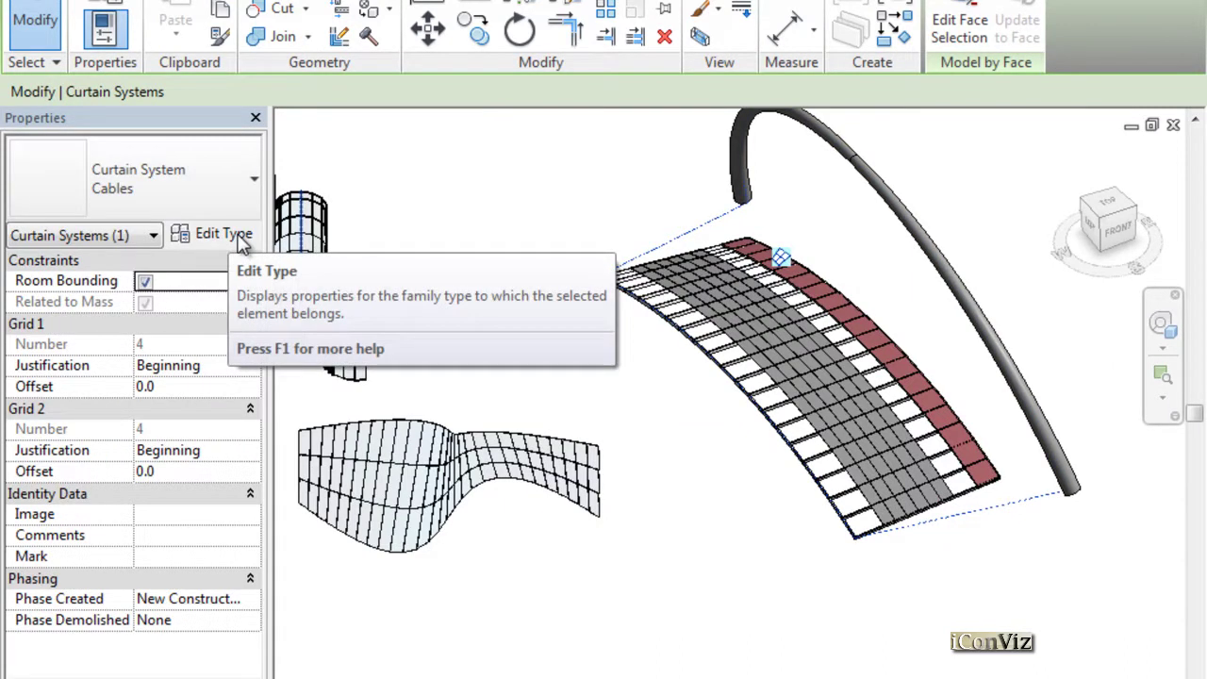
pyautogui.click(223, 234)
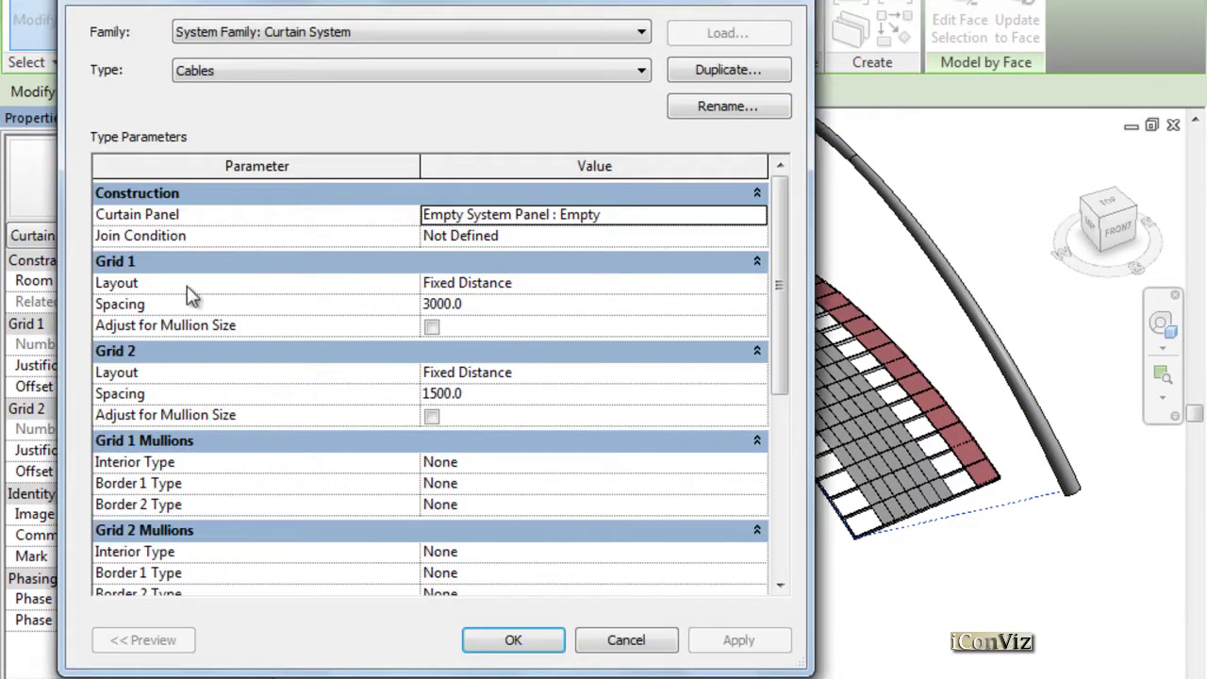
pyautogui.scroll(-3, 782, 209)
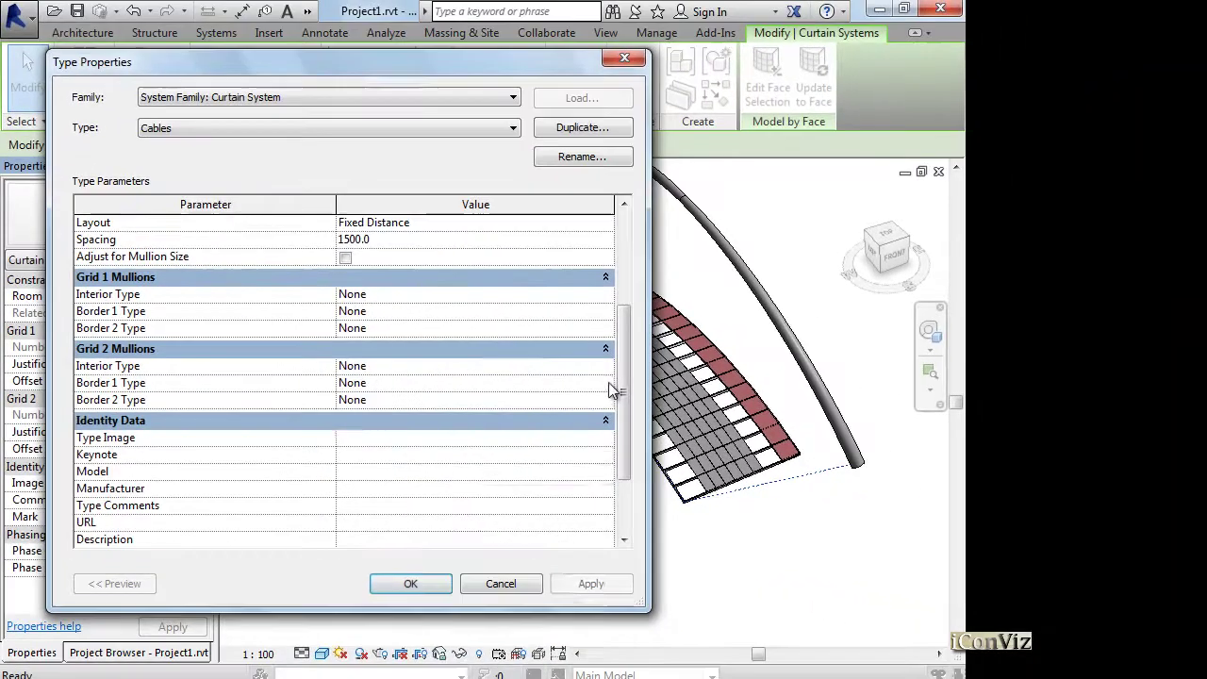
pyautogui.click(697, 387)
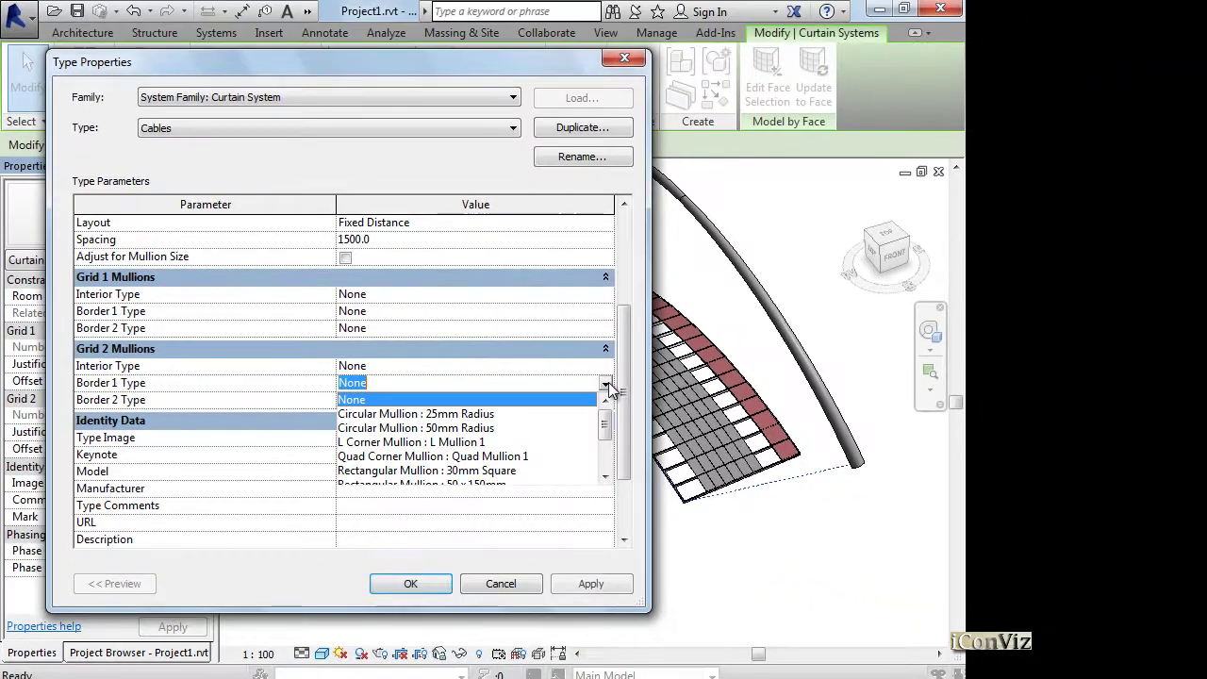
pyautogui.click(386, 417)
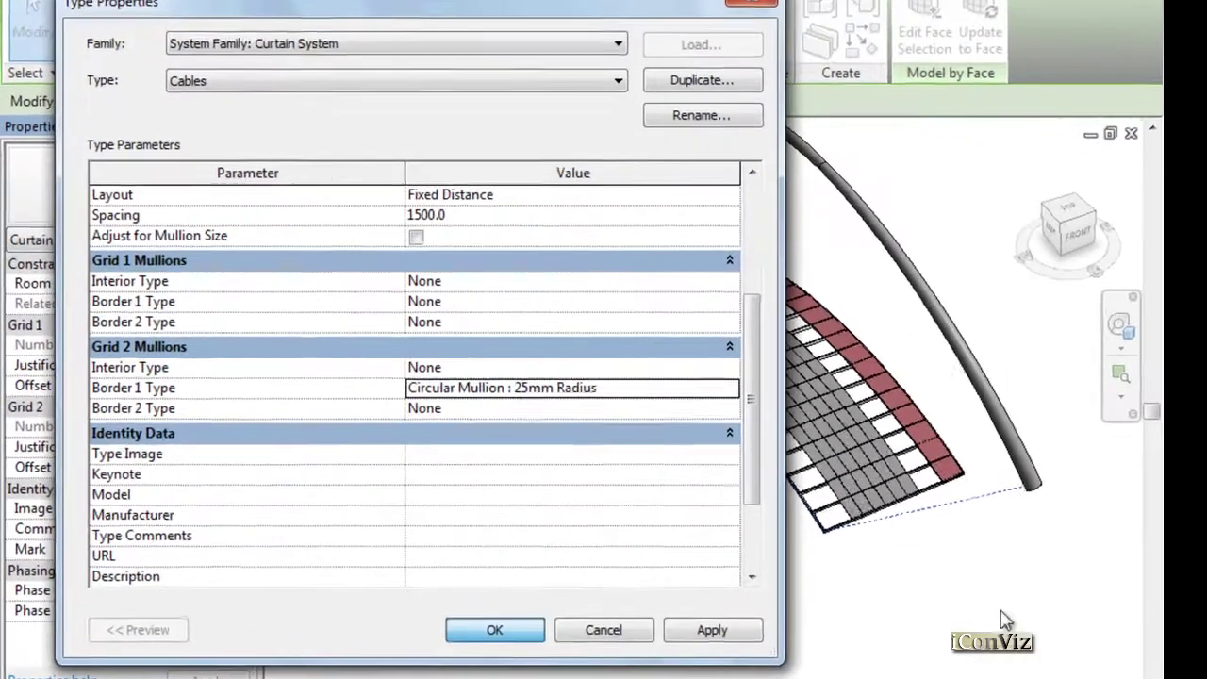
pyautogui.press('Return')
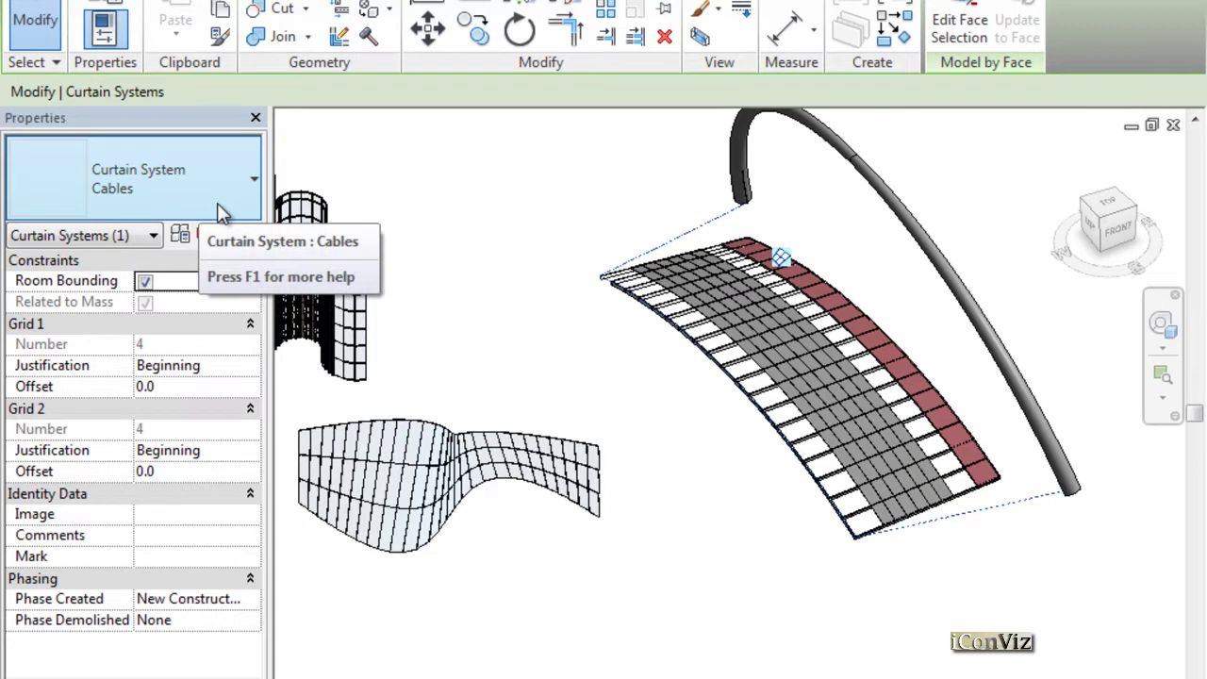
# - Reset the Cables type's Grid 2 Border 1 mullion to None and set its Grid 1 Border 1 mullion to Circular Mullion : 25mm Radius
pyautogui.click(241, 236)
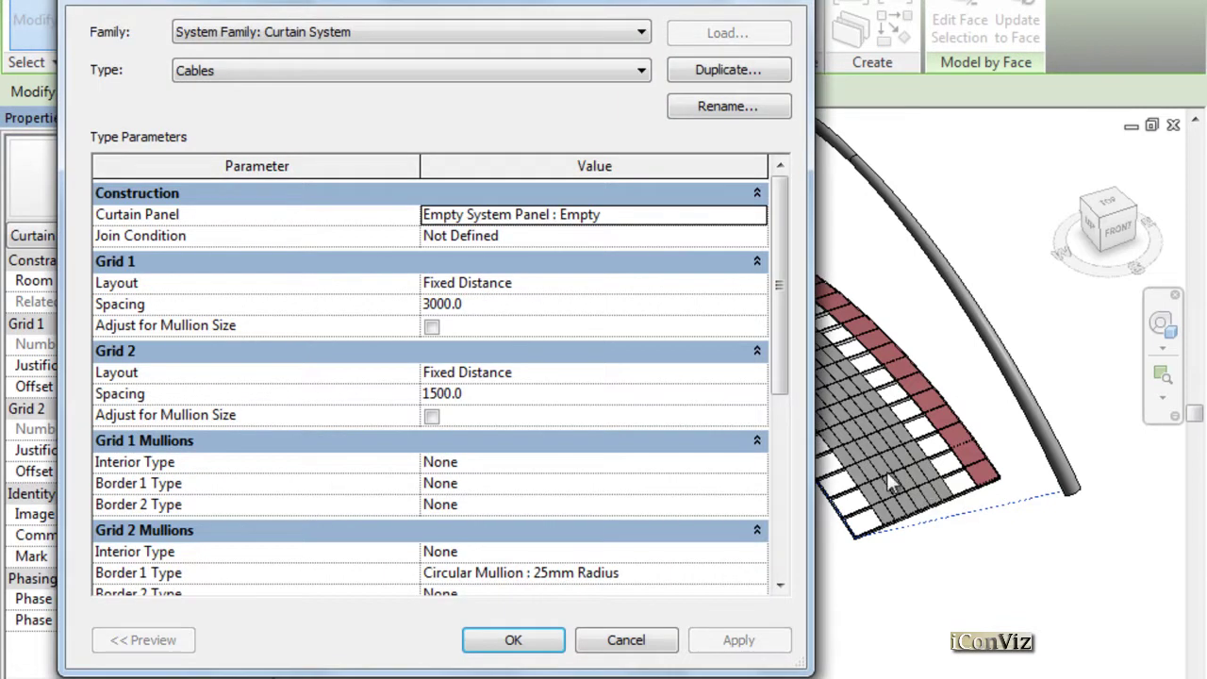
pyautogui.moveTo(787, 386); pyautogui.dragTo(796, 475)
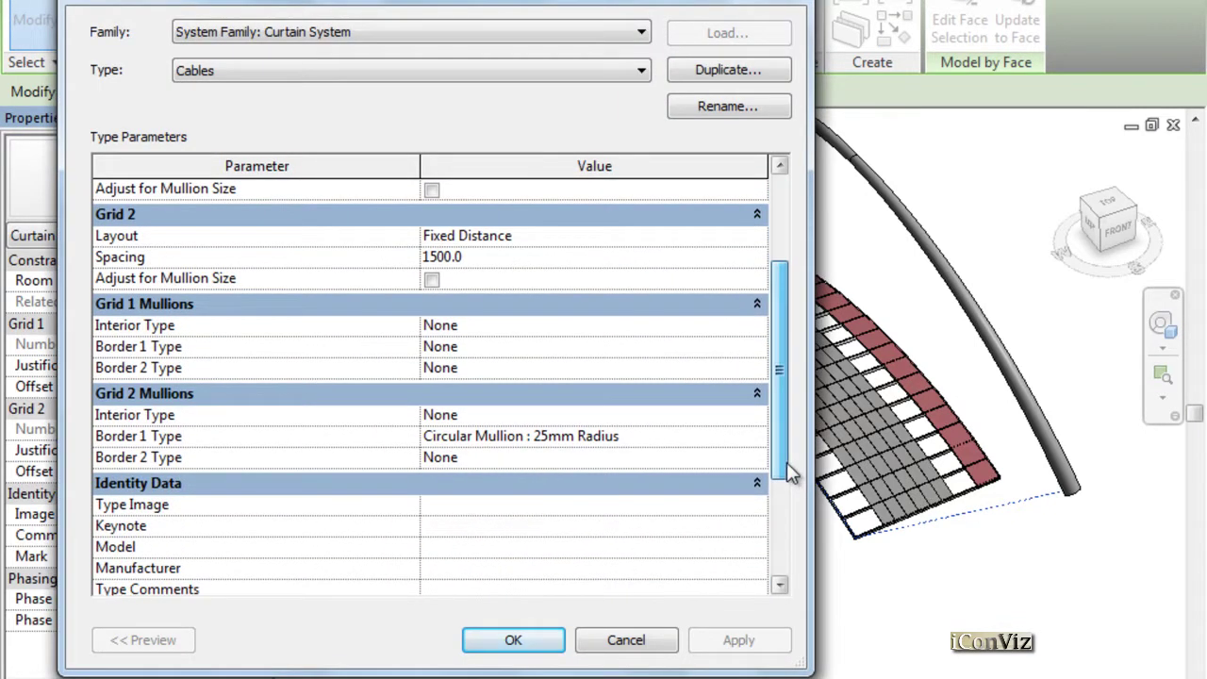
pyautogui.click(759, 437)
pyautogui.click(430, 453)
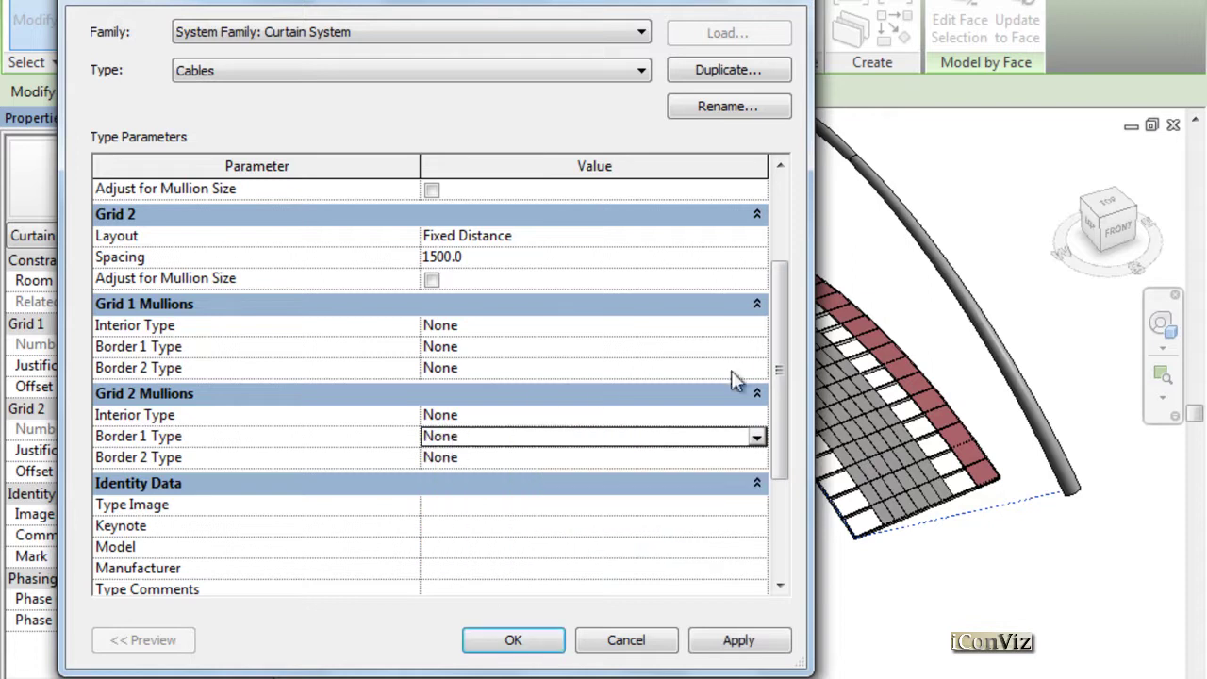
pyautogui.click(755, 347)
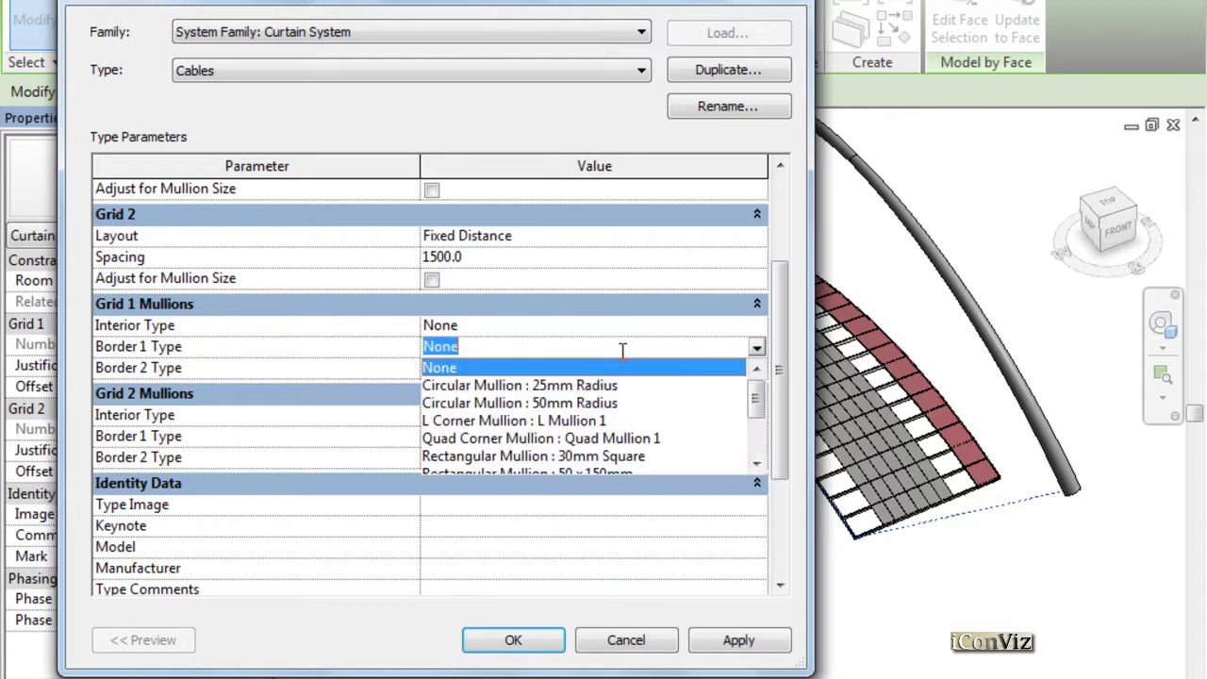
pyautogui.click(572, 386)
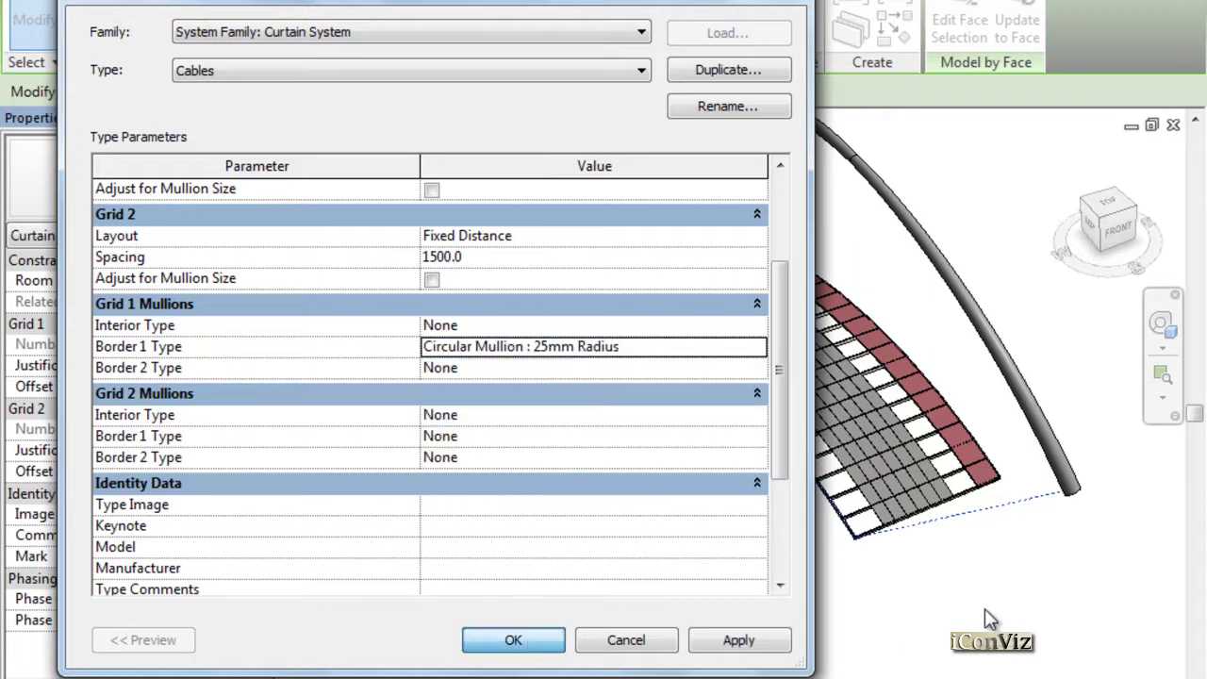
pyautogui.press('Return')
pyautogui.click(672, 430)
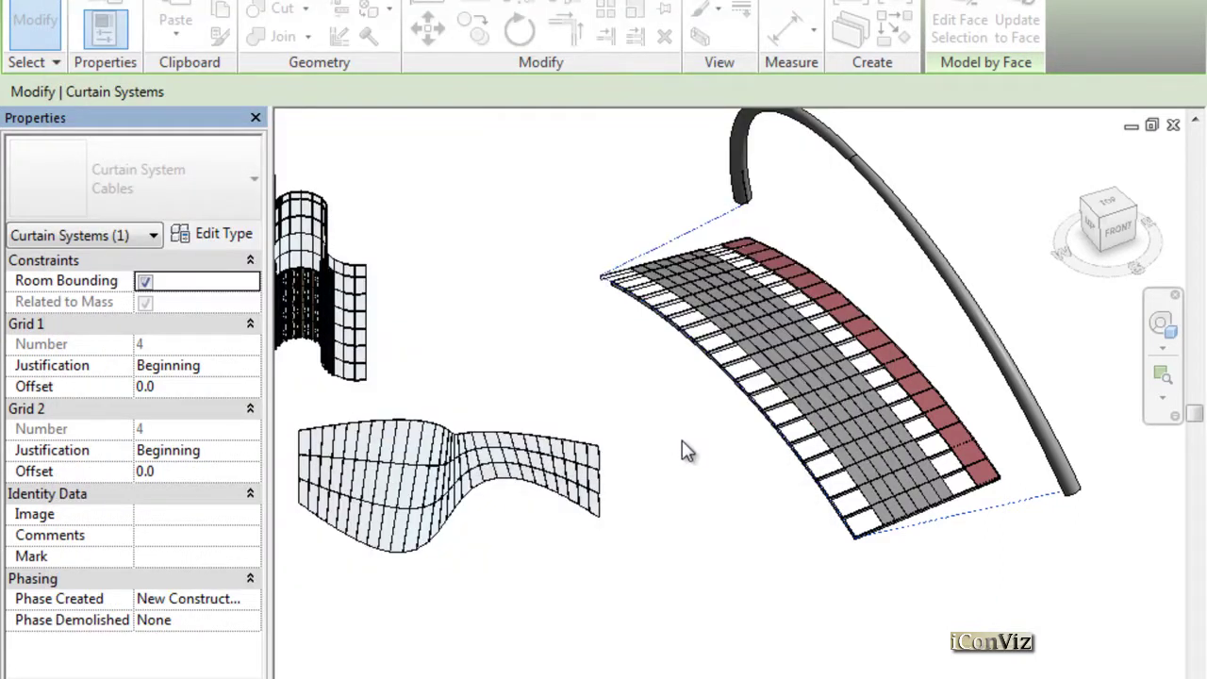
pyautogui.scroll(5, 493, 315)
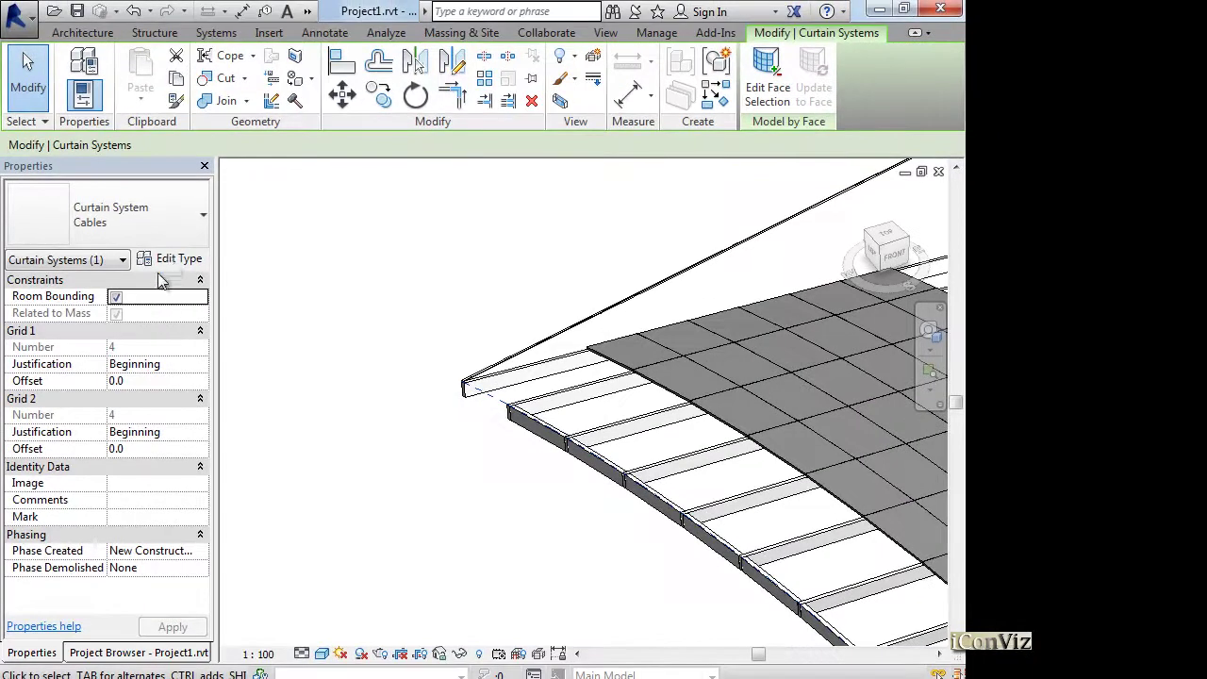
# - Set the Cables type's Grid 1 Interior and Border 2 mullions to Circular Mullion : 25mm Radius
pyautogui.click(169, 260)
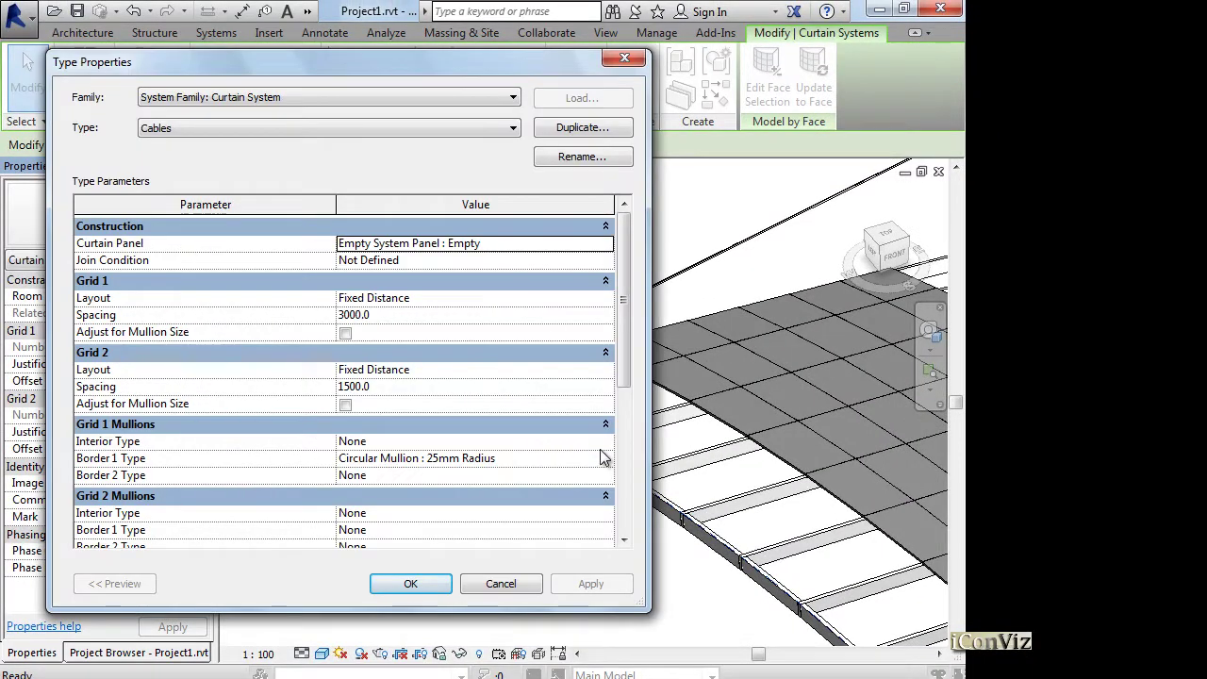
pyautogui.click(514, 442)
pyautogui.click(505, 443)
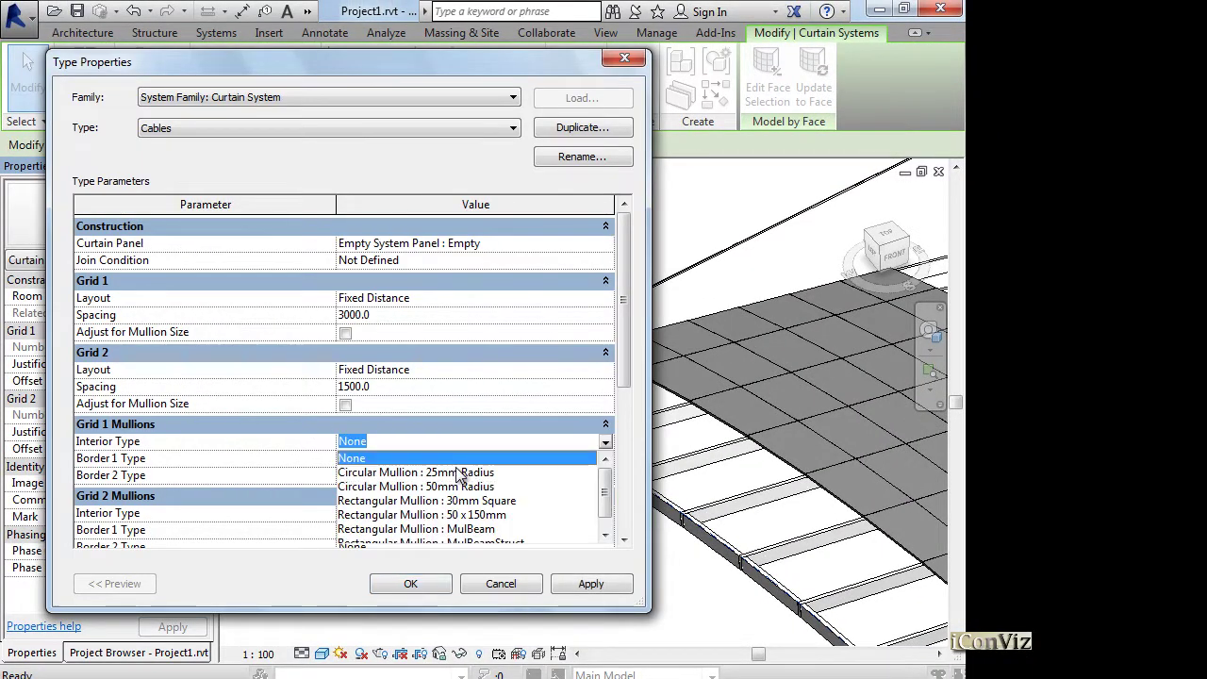
pyautogui.click(459, 473)
pyautogui.click(604, 475)
pyautogui.click(604, 476)
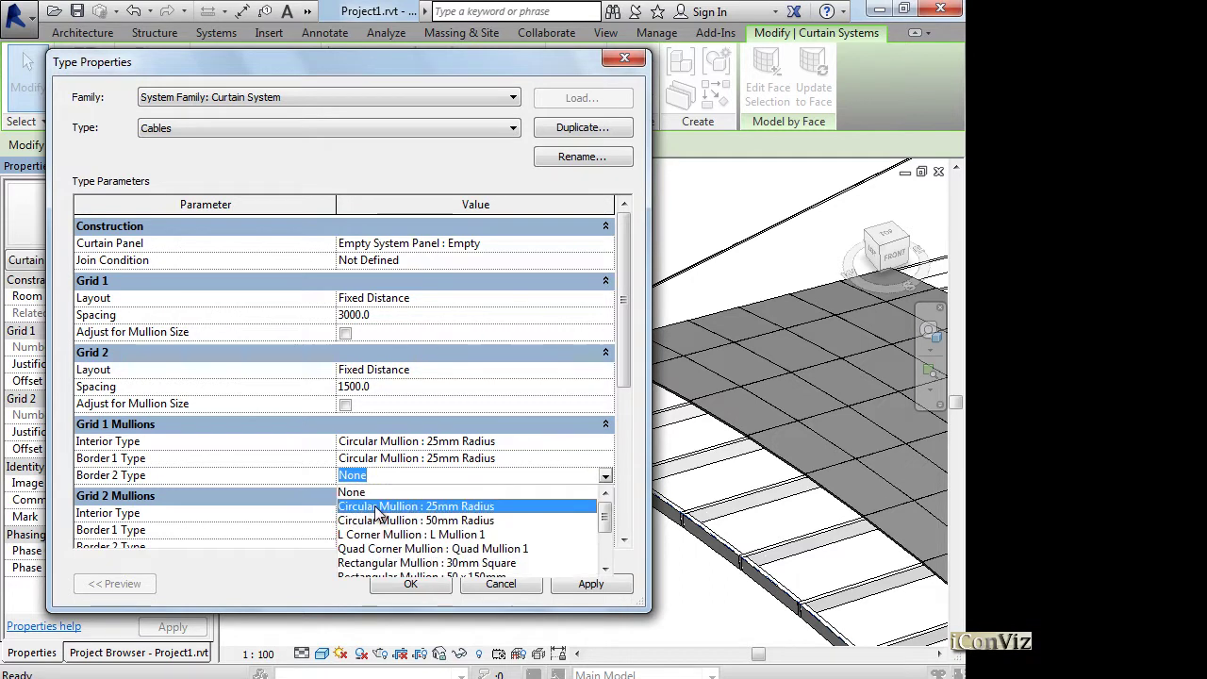
pyautogui.click(377, 506)
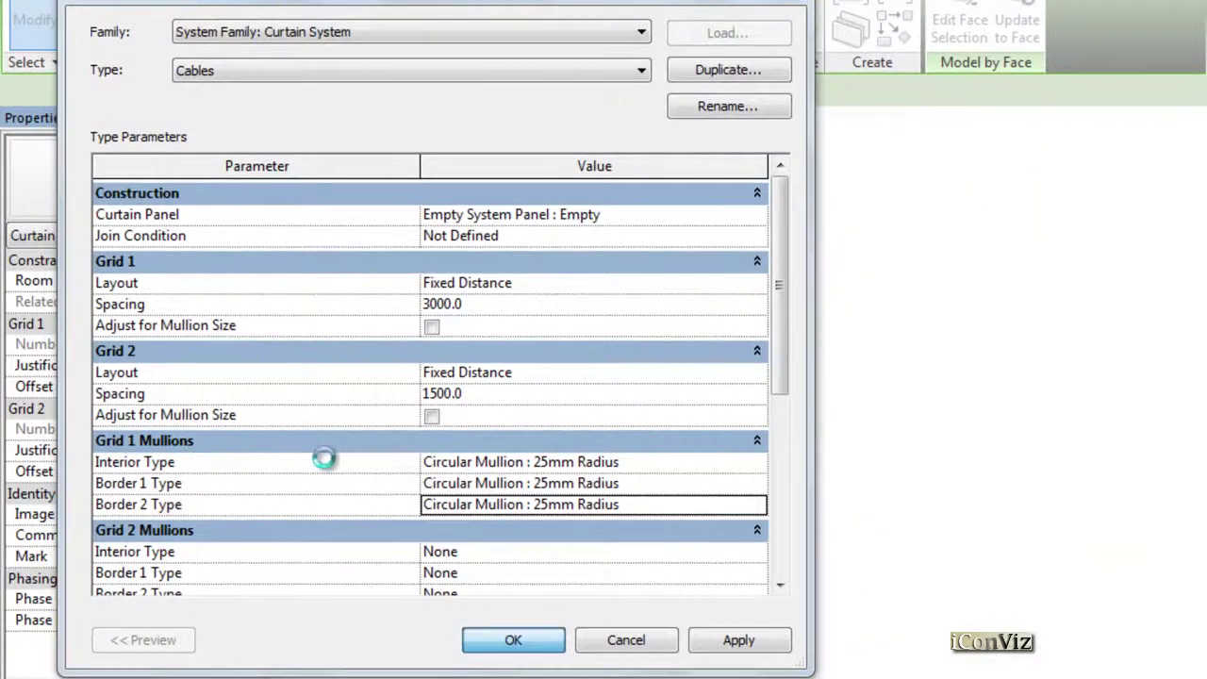
pyautogui.click(513, 639)
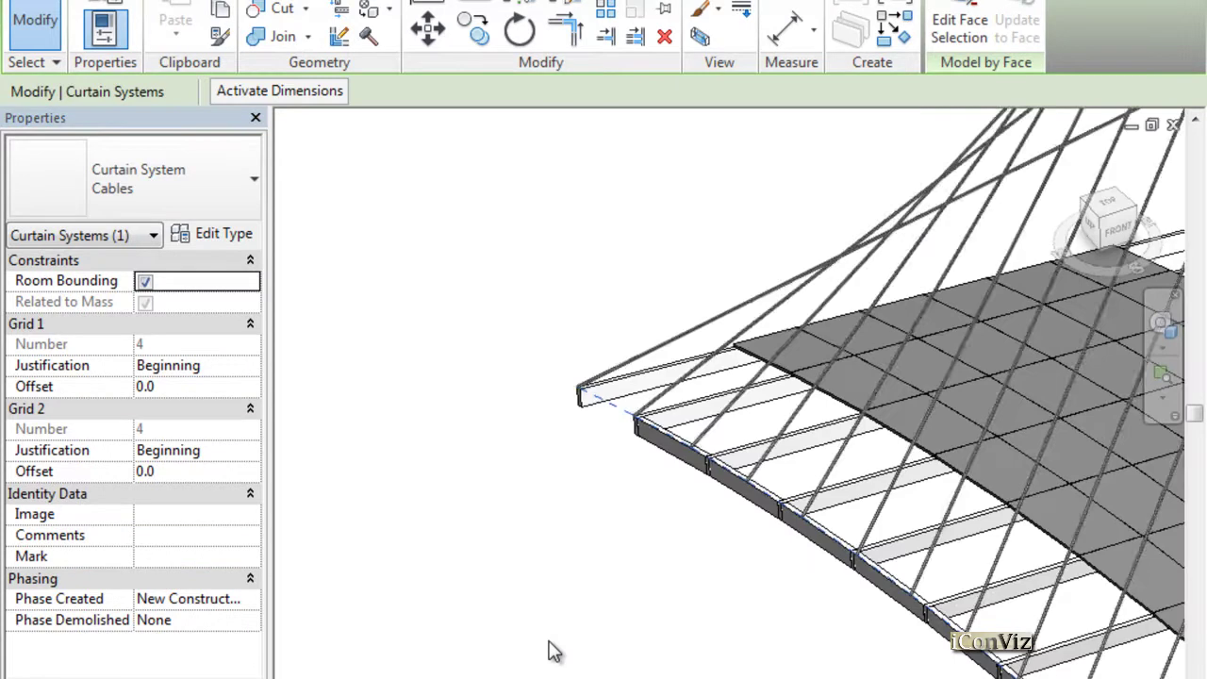
# - Examine the cables across the whole bridge and review the grid and mullion settings of the Cables type
pyautogui.scroll(-3, 411, 361)
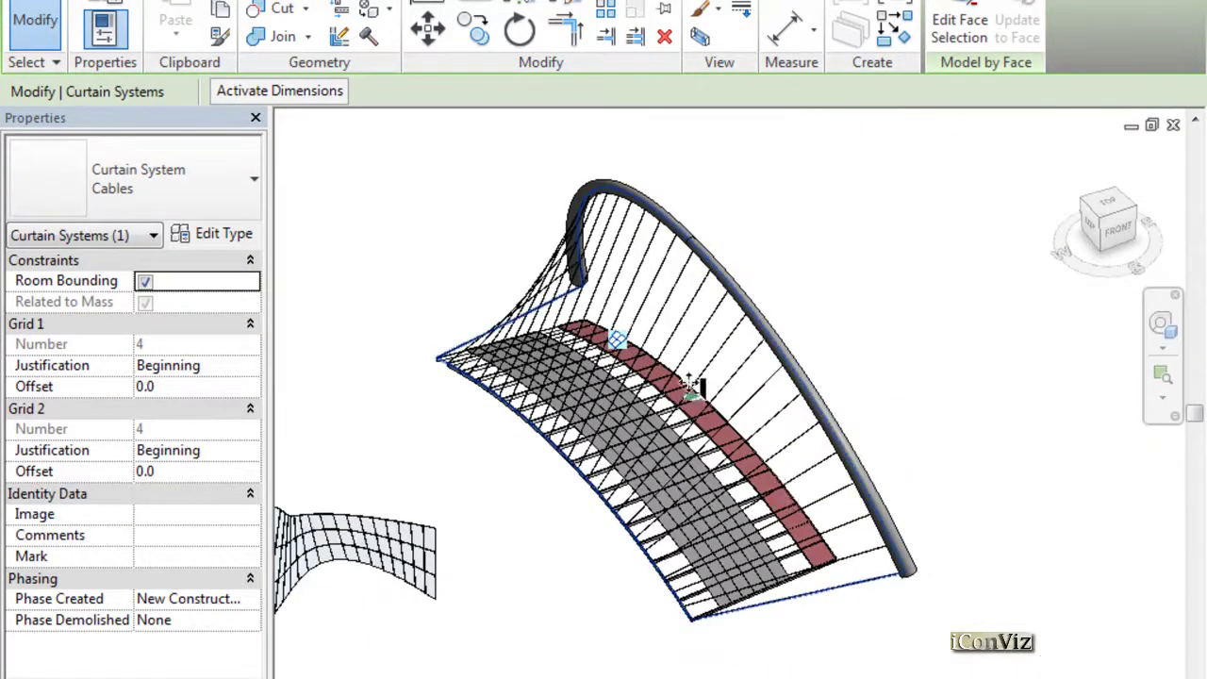
pyautogui.keyDown('shift'); pyautogui.moveTo(785, 497); pyautogui.dragTo(943, 560, button='middle'); pyautogui.keyUp('shift')
pyautogui.scroll(2, 745, 527)
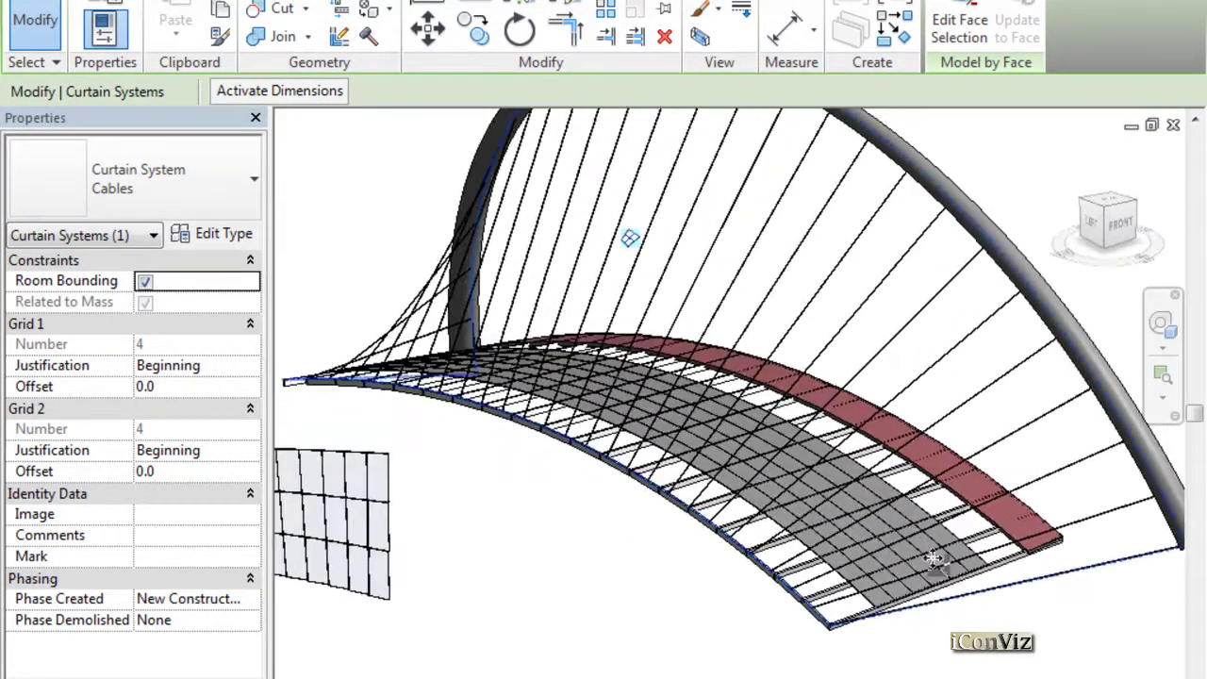
pyautogui.click(1078, 651)
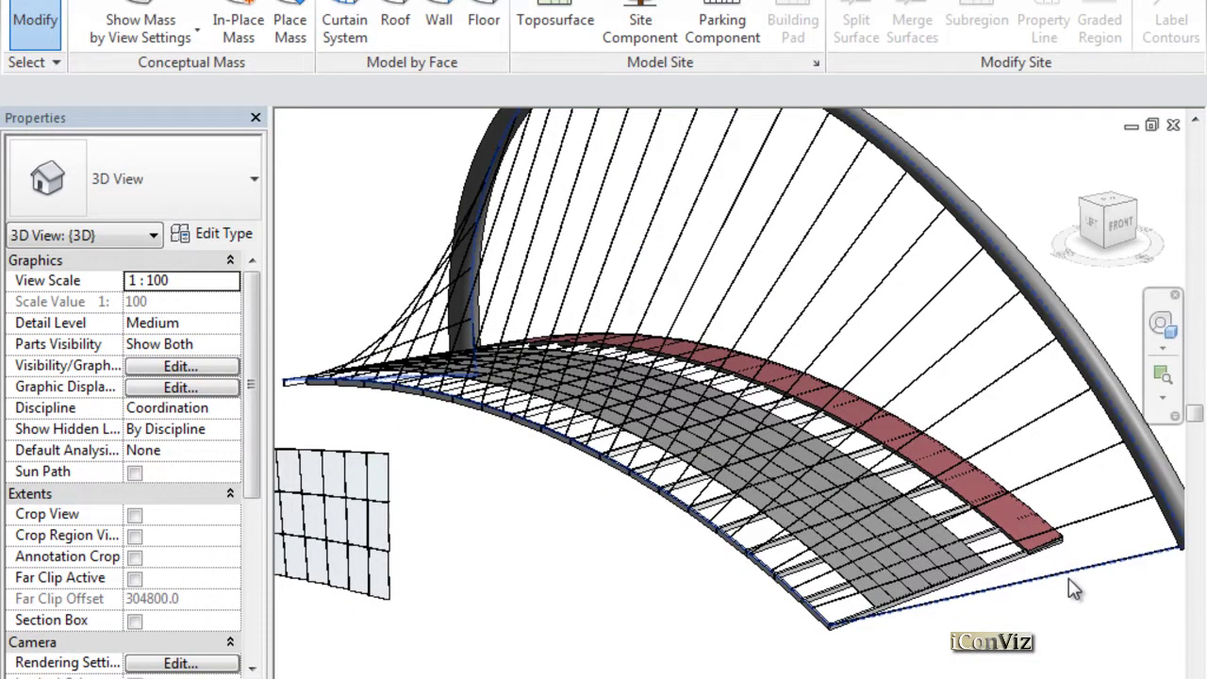
pyautogui.click(938, 517)
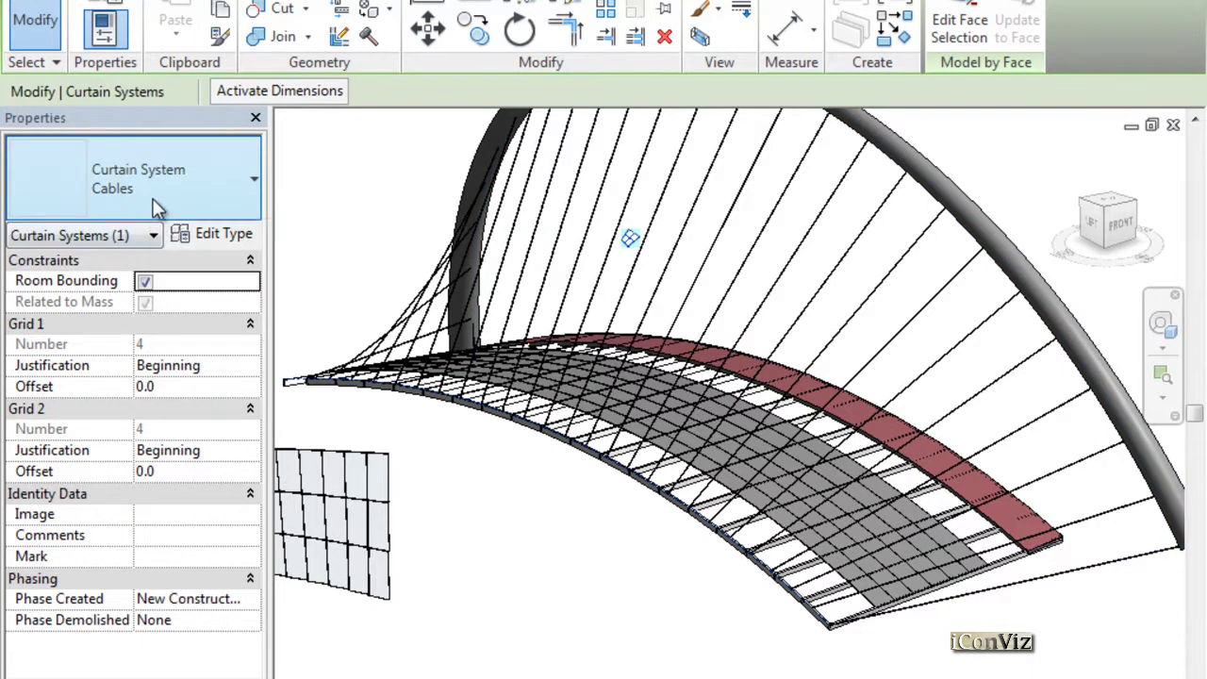
pyautogui.click(211, 236)
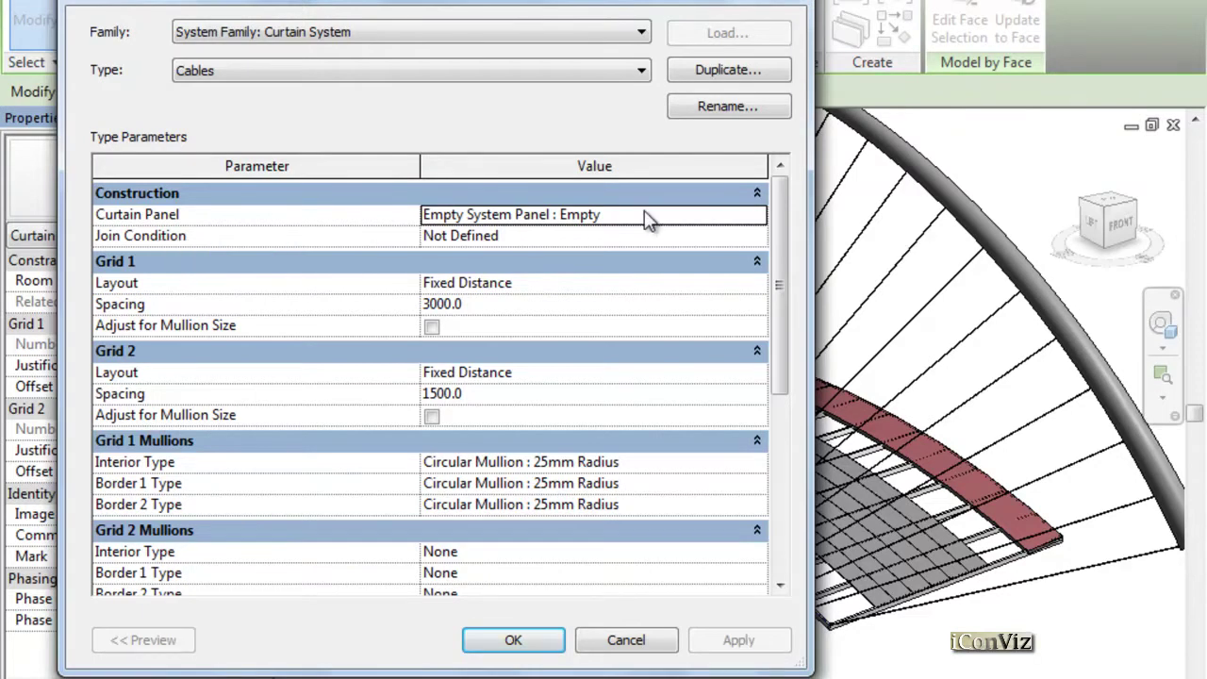
pyautogui.moveTo(778, 217); pyautogui.dragTo(781, 269)
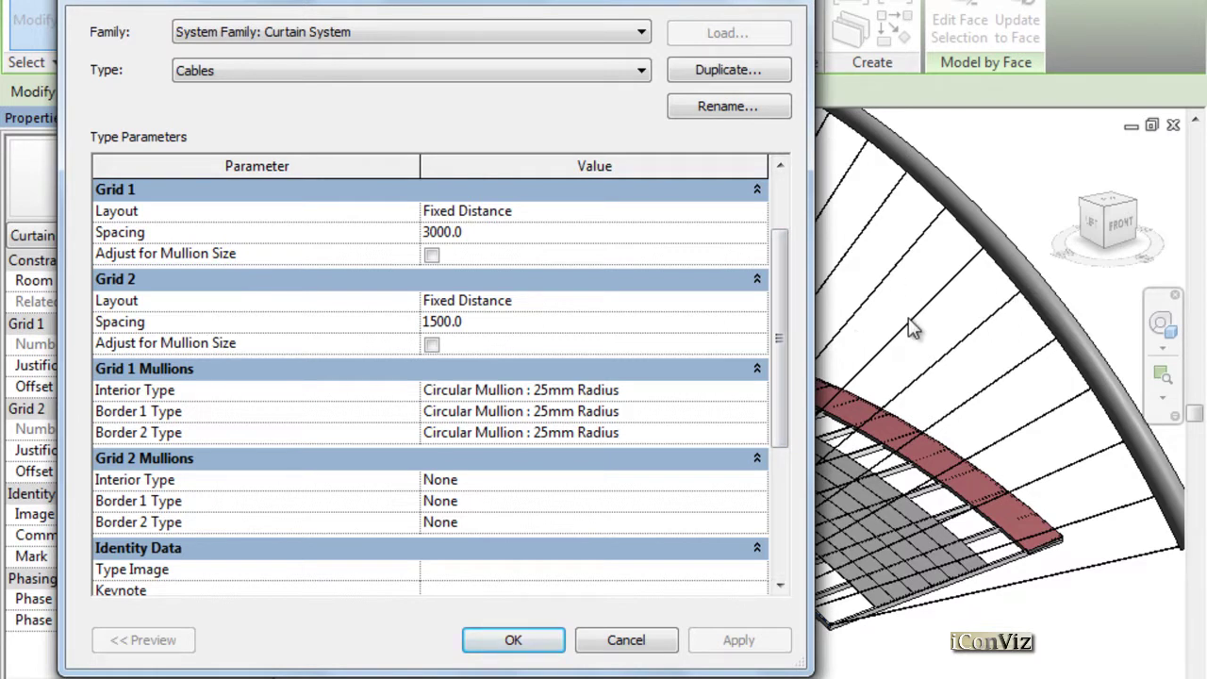
pyautogui.click(542, 641)
# - Inspect a cable mullion where it meets the arch and view the bridge from several angles
pyautogui.scroll(3, 1066, 328)
pyautogui.scroll(5, 1061, 339)
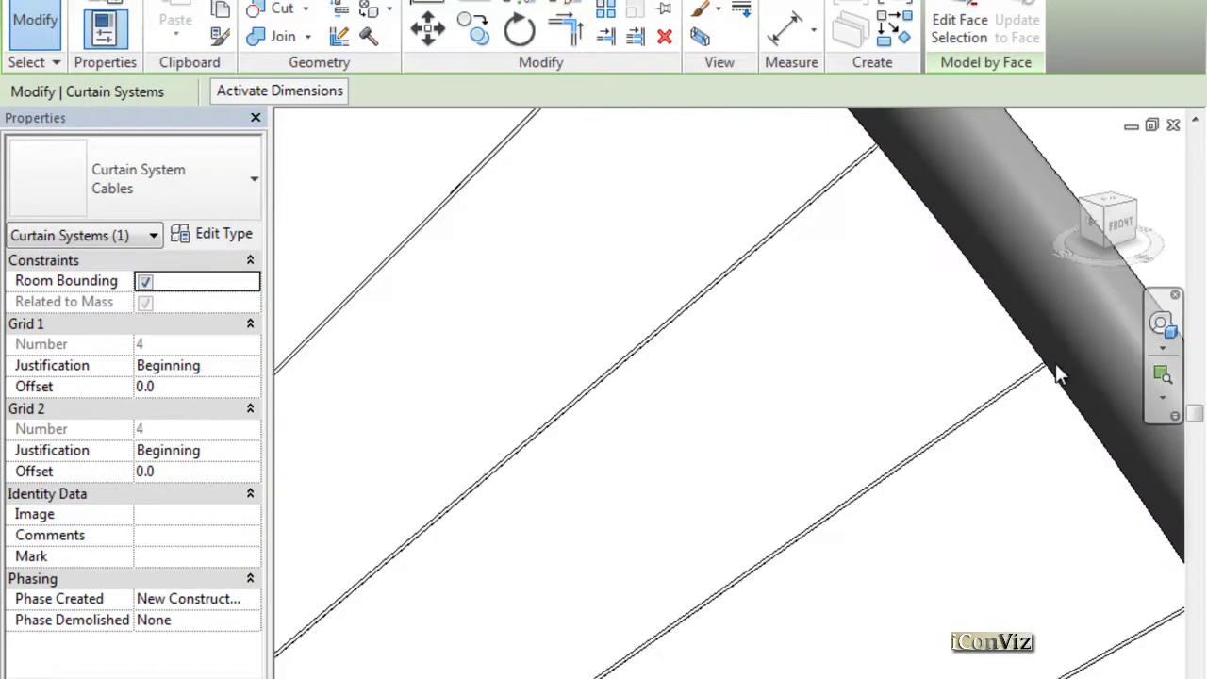
pyautogui.click(997, 393)
pyautogui.scroll(-3, 760, 350)
pyautogui.keyDown('shift'); pyautogui.moveTo(760, 350); pyautogui.dragTo(863, 318, button='middle'); pyautogui.keyUp('shift')
pyautogui.scroll(-6, 708, 276)
pyautogui.moveTo(879, 445); pyautogui.dragTo(997, 327, button='middle')
pyautogui.scroll(-5, 997, 321)
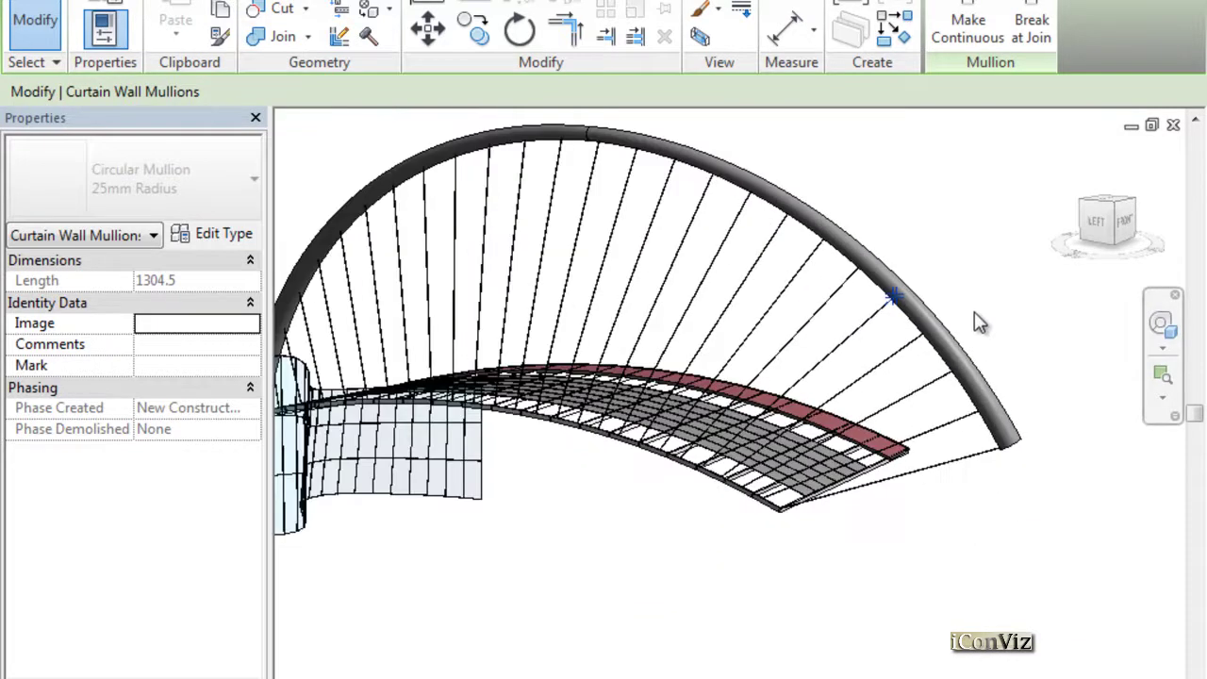
pyautogui.keyDown('shift'); pyautogui.moveTo(919, 345); pyautogui.dragTo(945, 598, button='middle'); pyautogui.keyUp('shift')
pyautogui.click(946, 598)
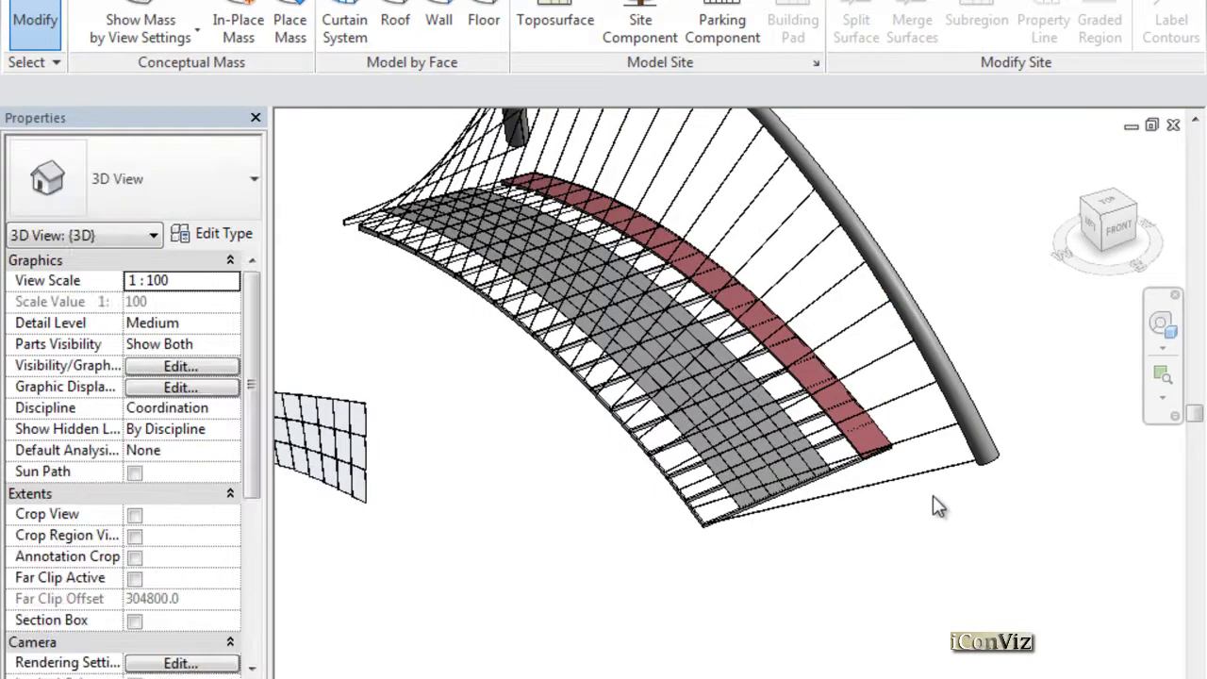
# - Set the Grid 2 spacing of the Cables curtain system type to 3 m
pyautogui.click(956, 481)
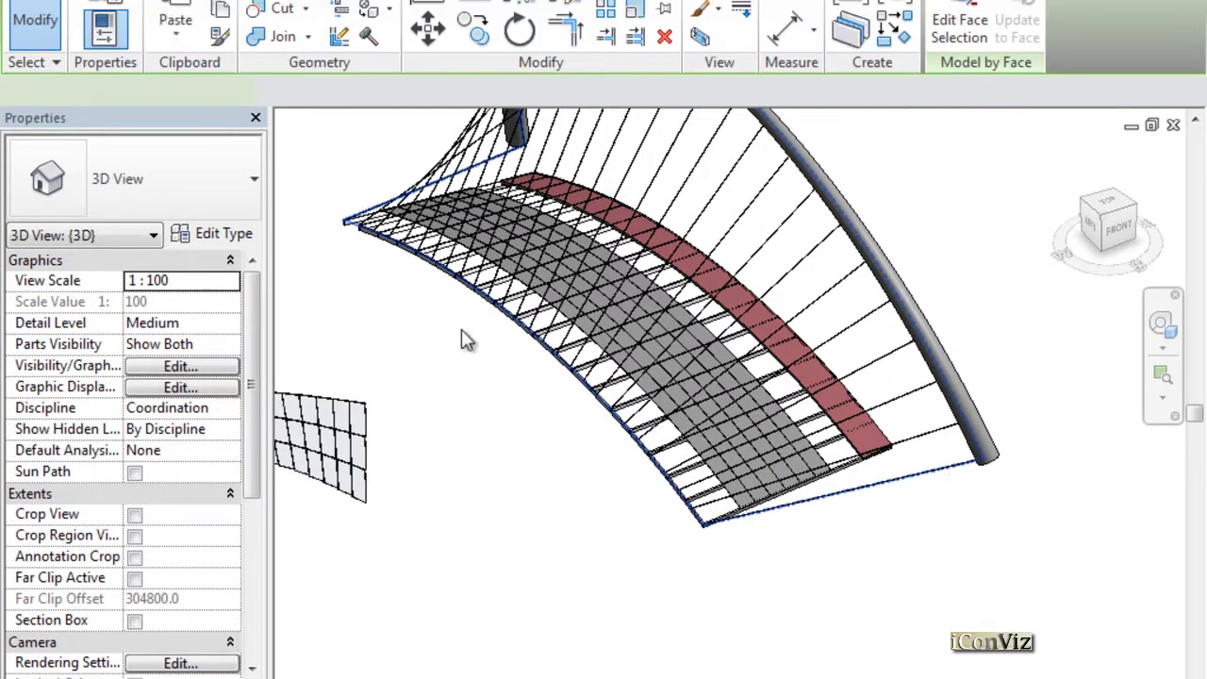
pyautogui.click(226, 235)
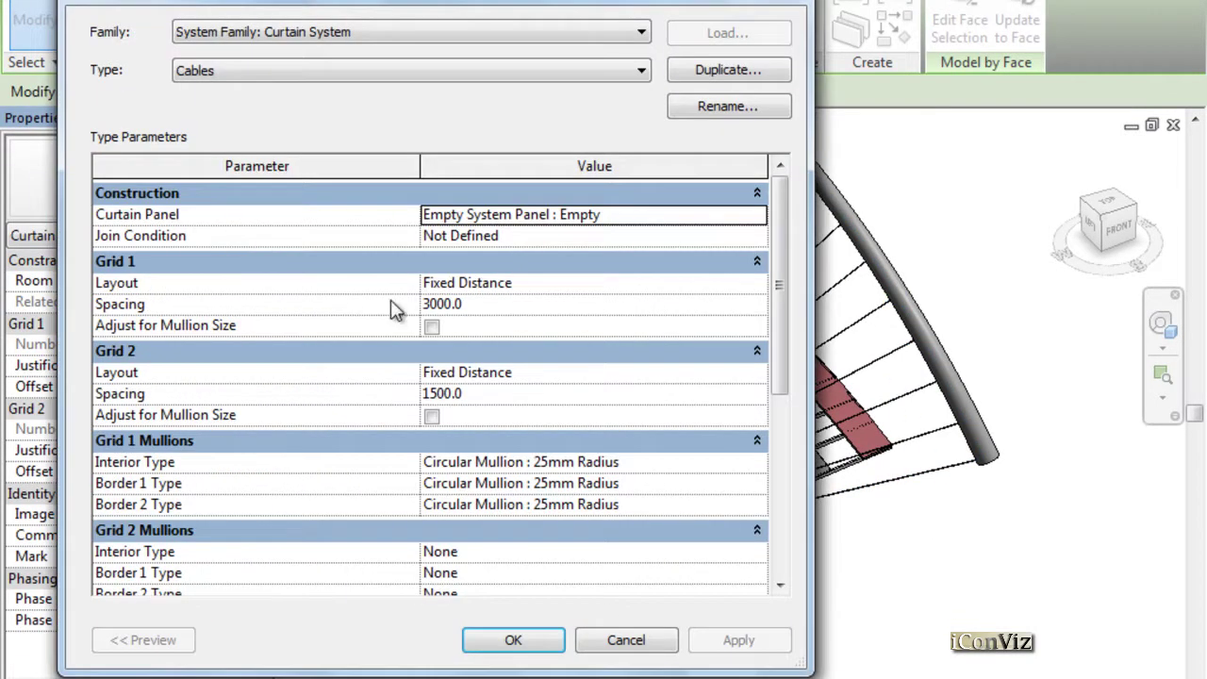
pyautogui.click(517, 395)
pyautogui.write('3m')
pyautogui.click(505, 637)
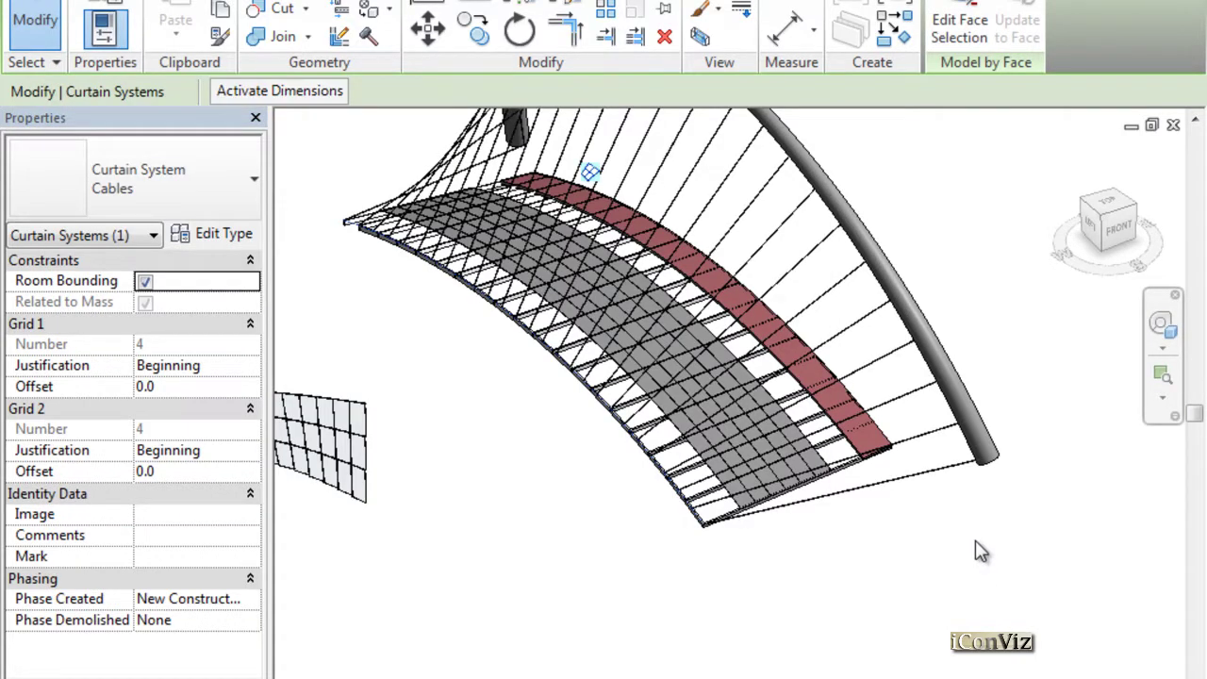
# - Set the Grid 1 spacing of the Cables curtain system type to 6 m and check the cables on the bridge
pyautogui.click(238, 238)
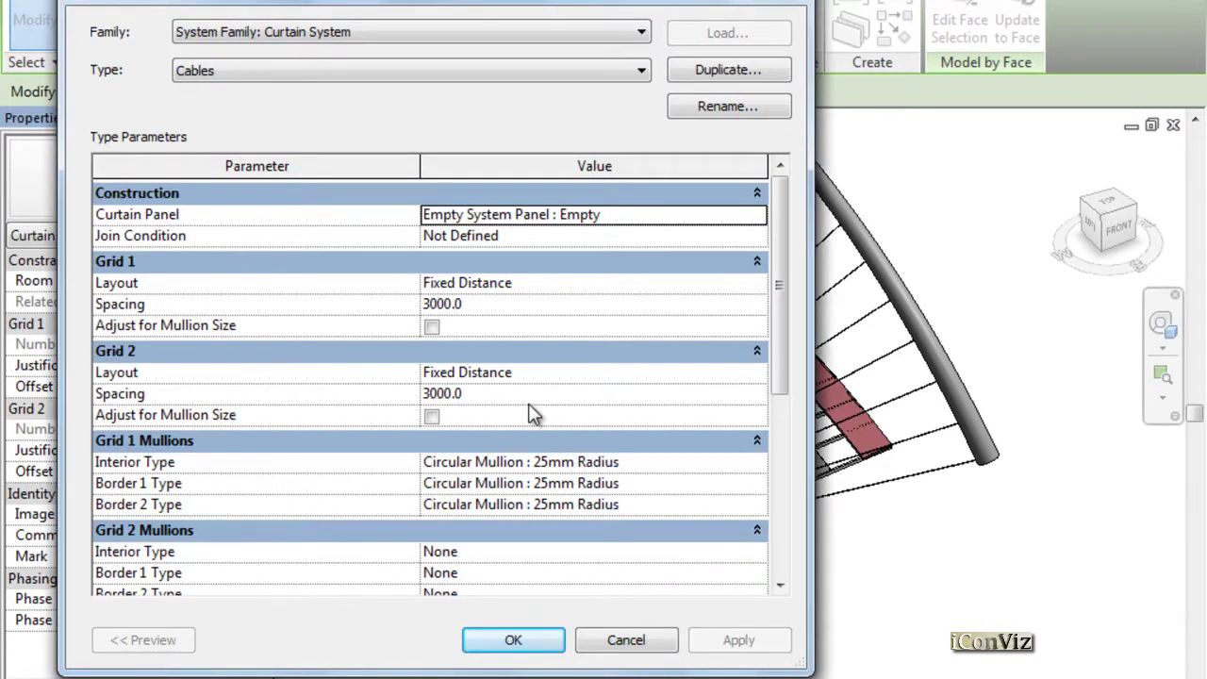
pyautogui.click(498, 304)
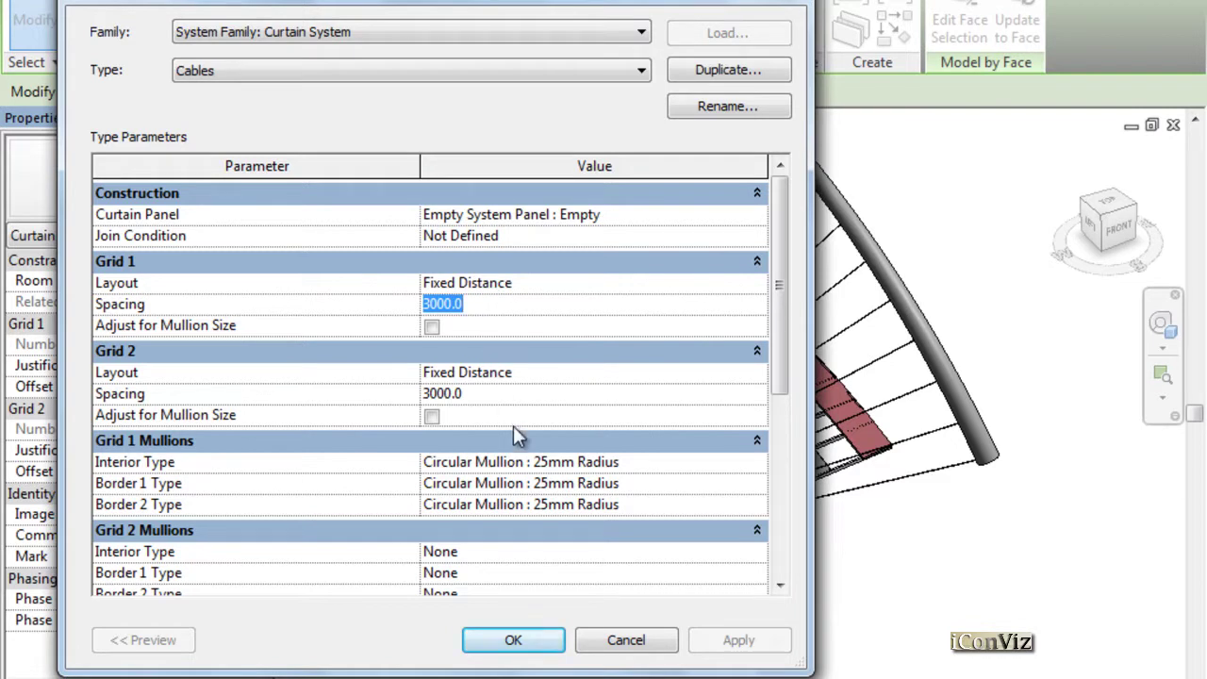
pyautogui.write('6m')
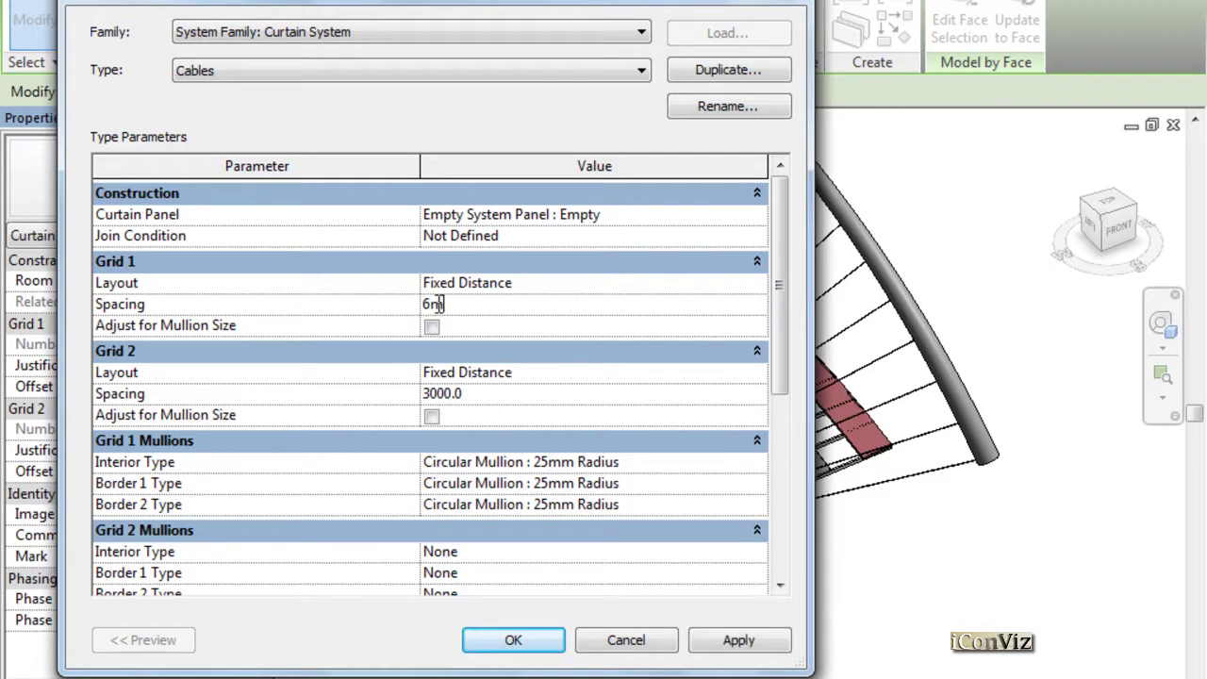
pyautogui.click(525, 640)
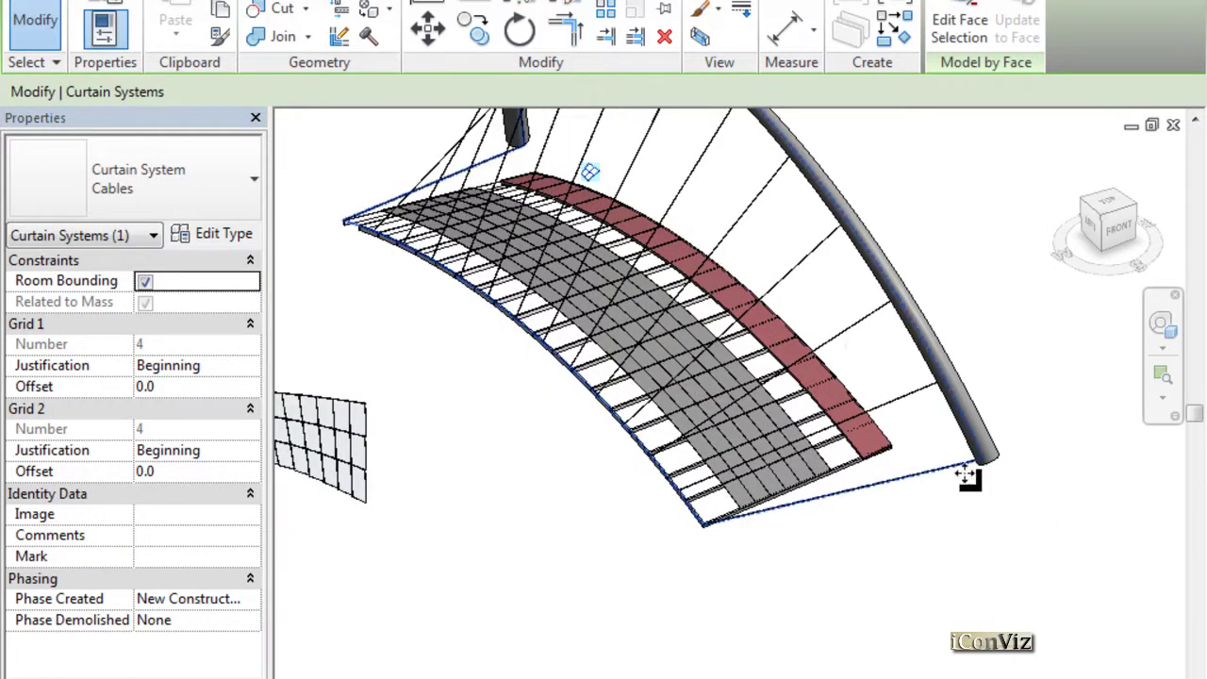
pyautogui.scroll(-2, 990, 488)
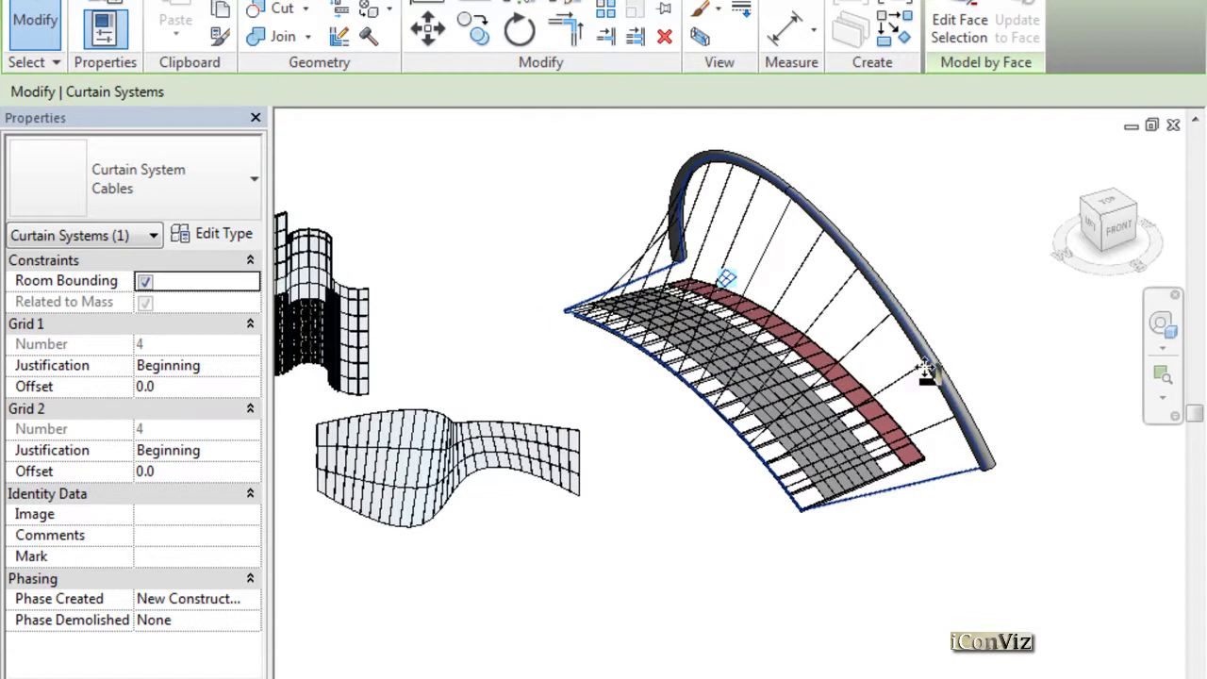